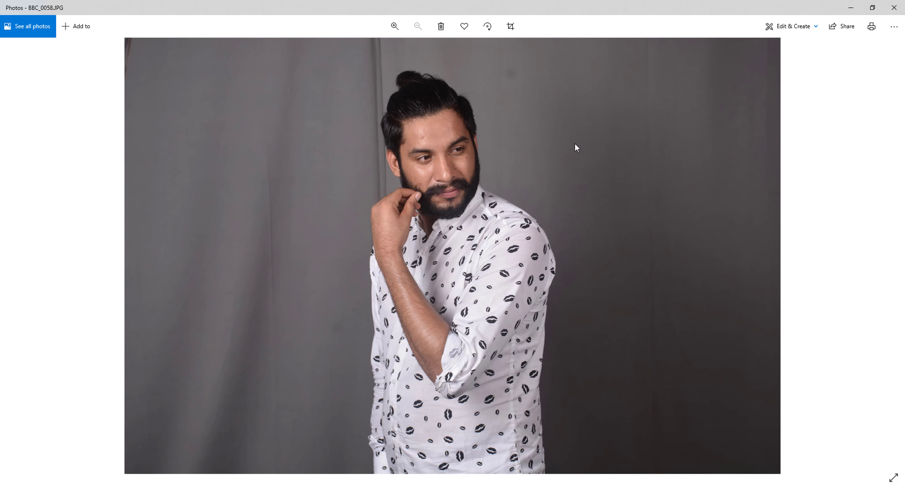
# Step: Switch to the browser, subscribe to the Saad bbc studio YouTube channel and turn on all of its notifications
pyautogui.click(894, 7)
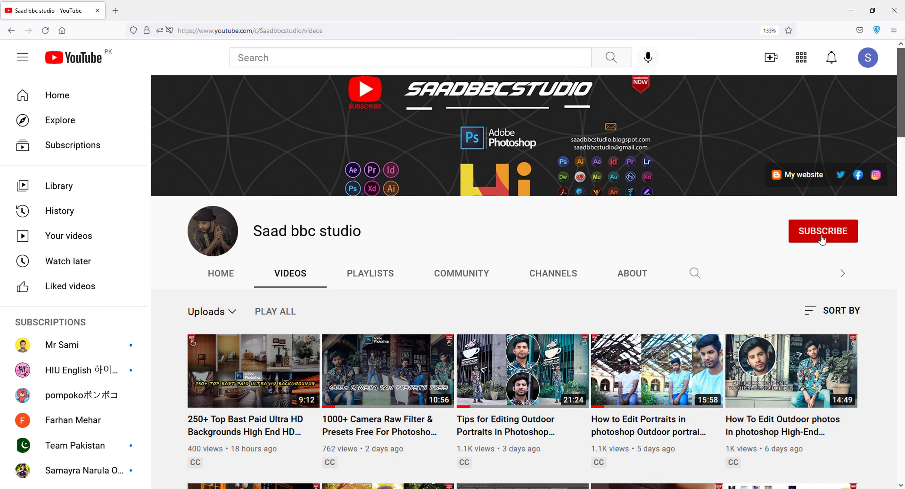
pyautogui.click(822, 239)
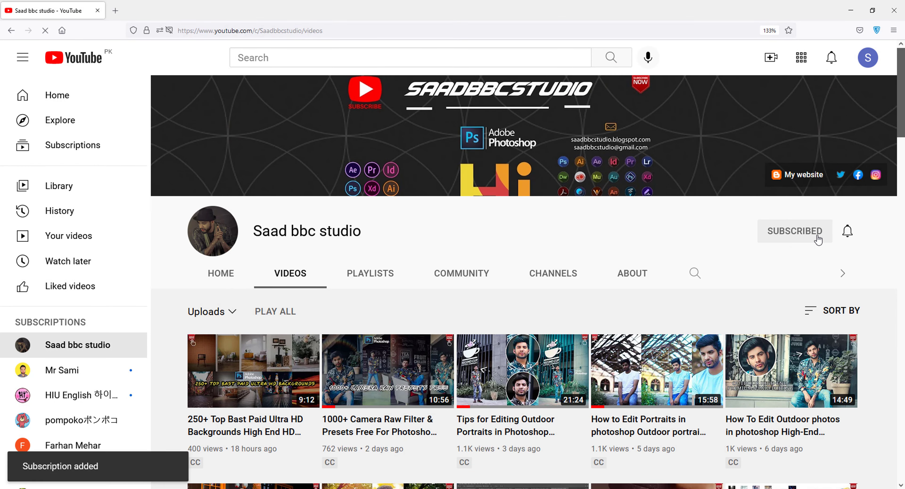
pyautogui.click(846, 237)
pyautogui.click(792, 260)
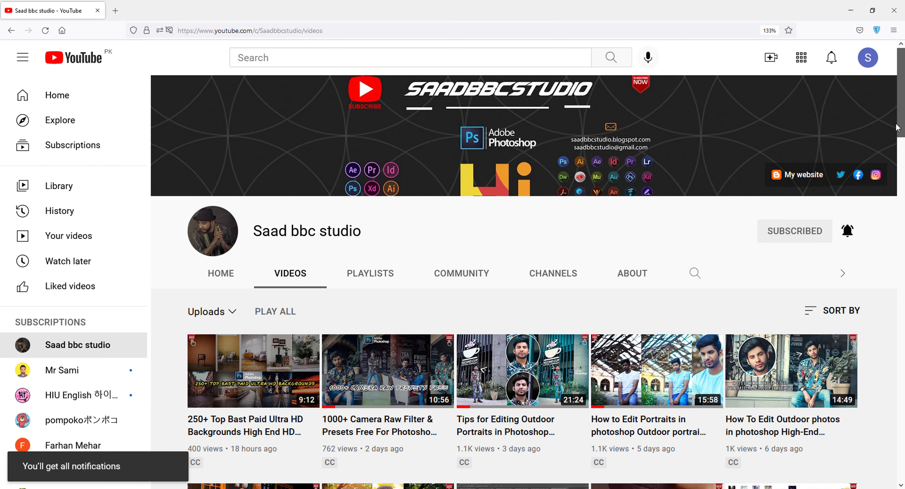
# Step: Browse the channel's uploaded videos from the newest down to the older ones
pyautogui.moveTo(902, 119); pyautogui.dragTo(904, 209)
pyautogui.moveTo(902, 163); pyautogui.dragTo(903, 191)
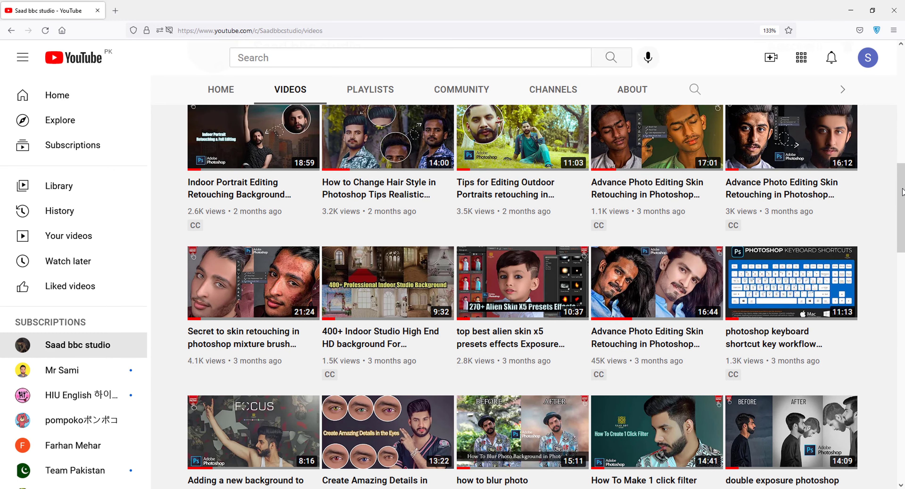
pyautogui.moveTo(903, 191); pyautogui.dragTo(903, 289)
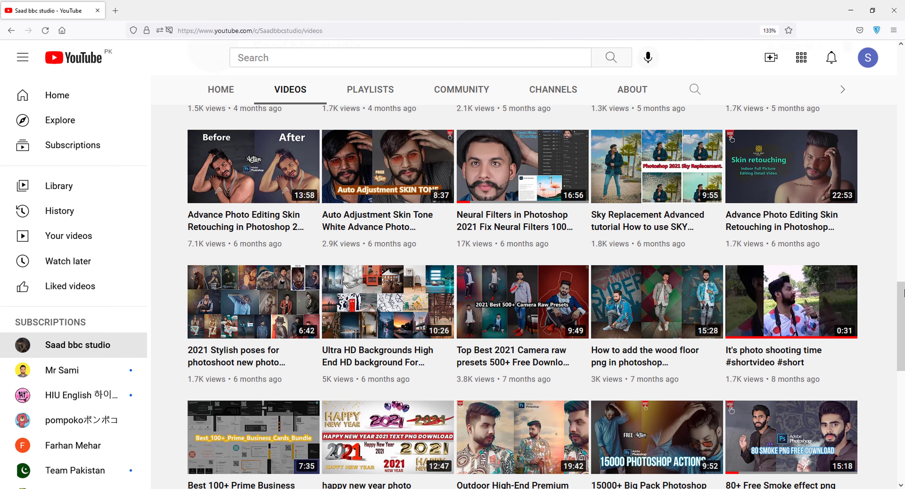
pyautogui.moveTo(903, 292); pyautogui.dragTo(903, 297)
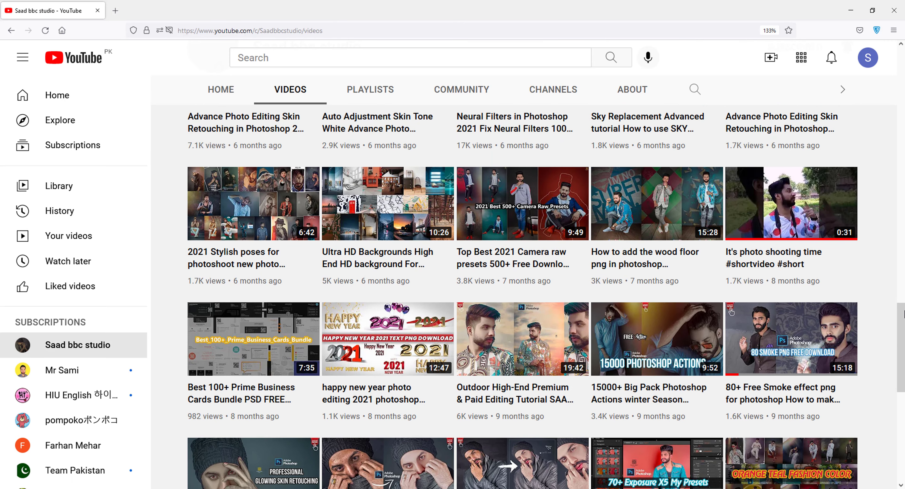
pyautogui.moveTo(903, 315); pyautogui.dragTo(902, 394)
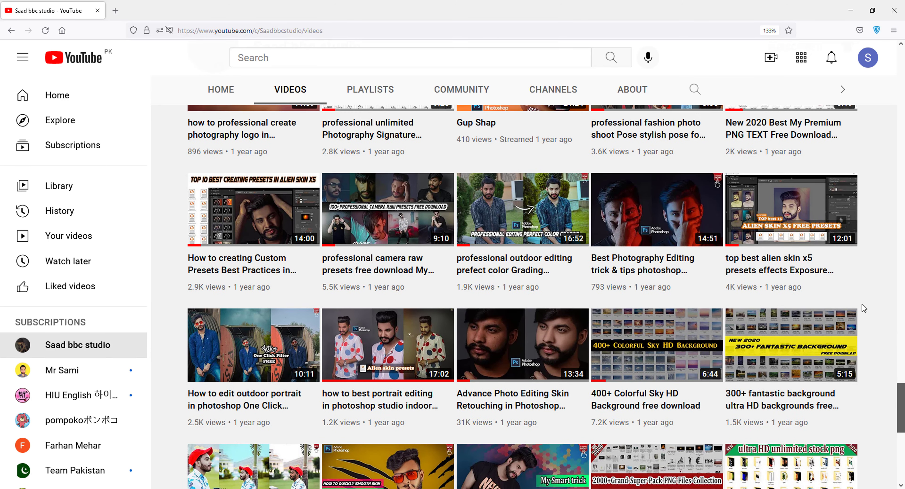
pyautogui.click(902, 3)
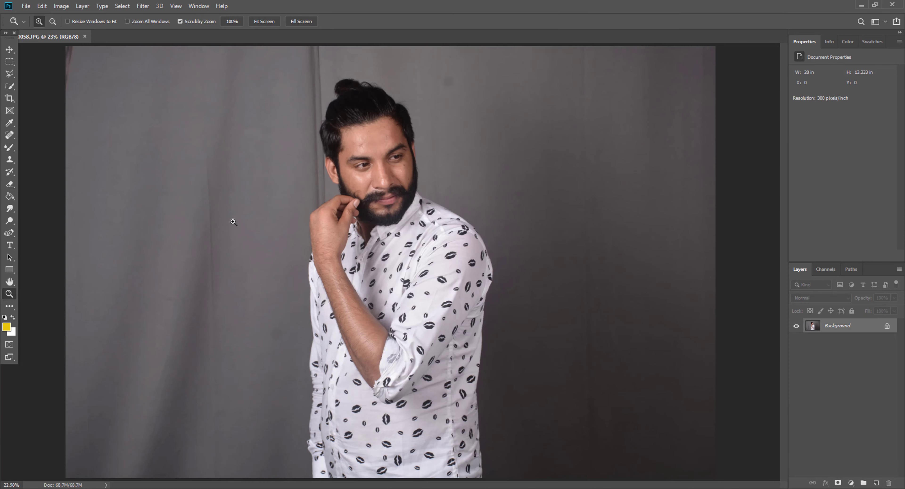
# Step: In Photoshop, duplicate the Background layer of the portrait and hide the original layer
pyautogui.scroll(3, 352, 140)
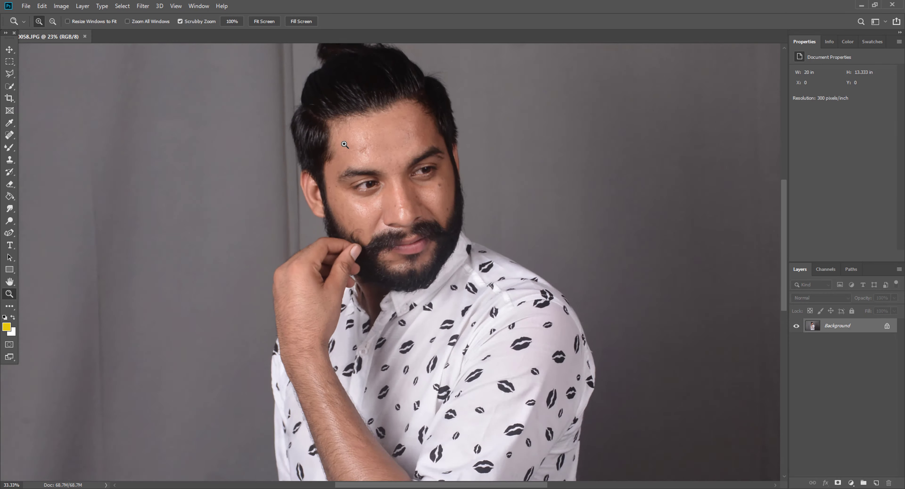
pyautogui.scroll(1, 400, 227)
pyautogui.moveTo(400, 227); pyautogui.dragTo(703, 225)
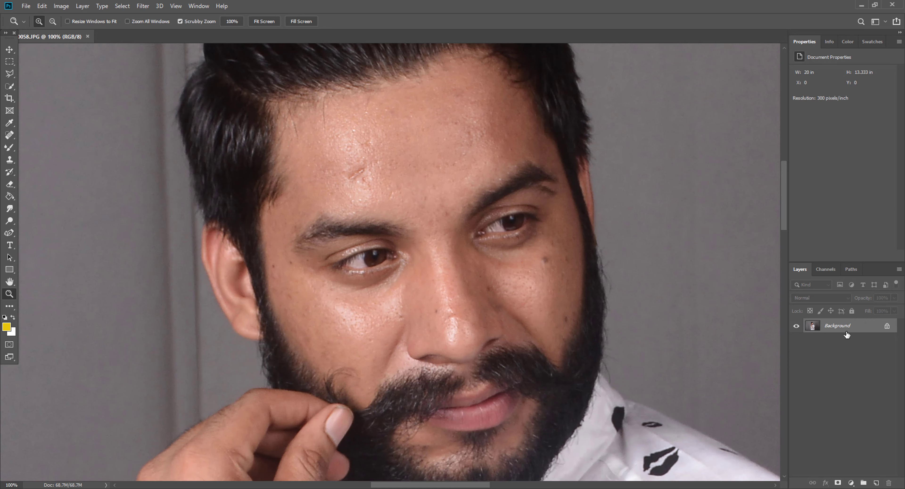
pyautogui.moveTo(847, 335); pyautogui.dragTo(876, 483)
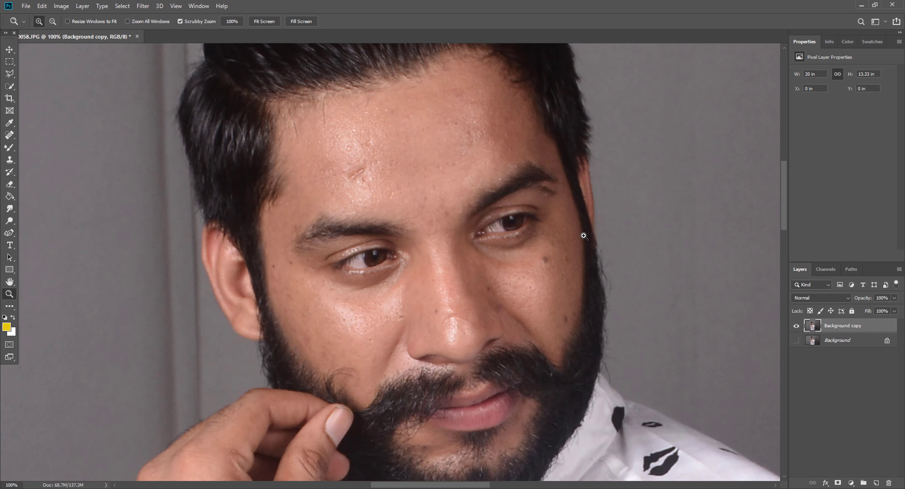
# Step: Examine the facial skin on the duplicated layer up close around the forehead, eyes, nose and cheeks
pyautogui.press('F9')
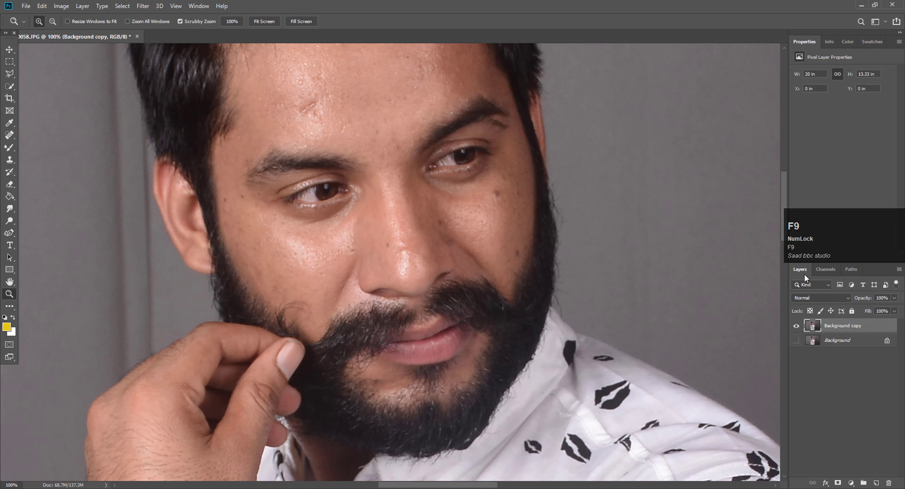
pyautogui.rightClick(462, 279)
pyautogui.click(471, 285)
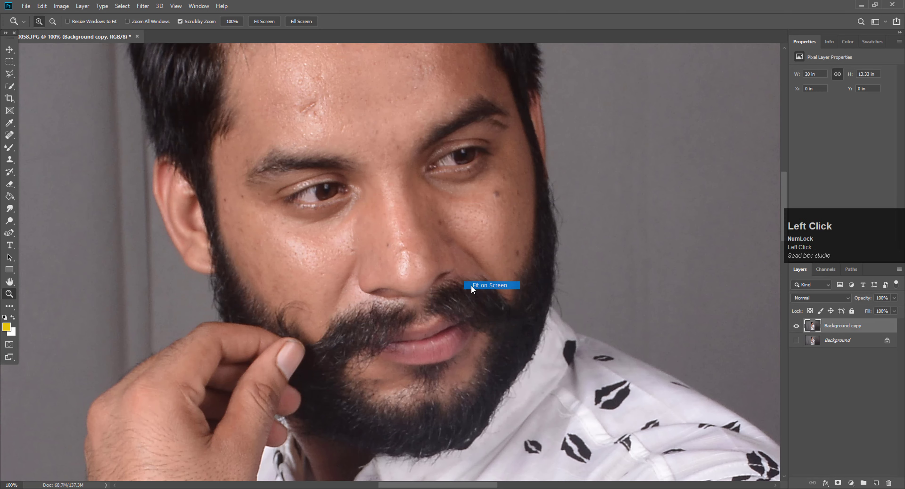
pyautogui.click(358, 133)
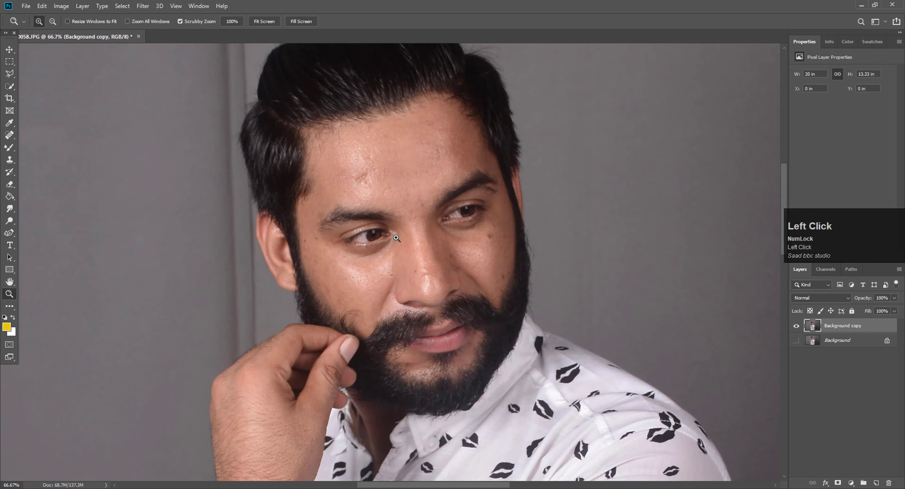
pyautogui.click(396, 238)
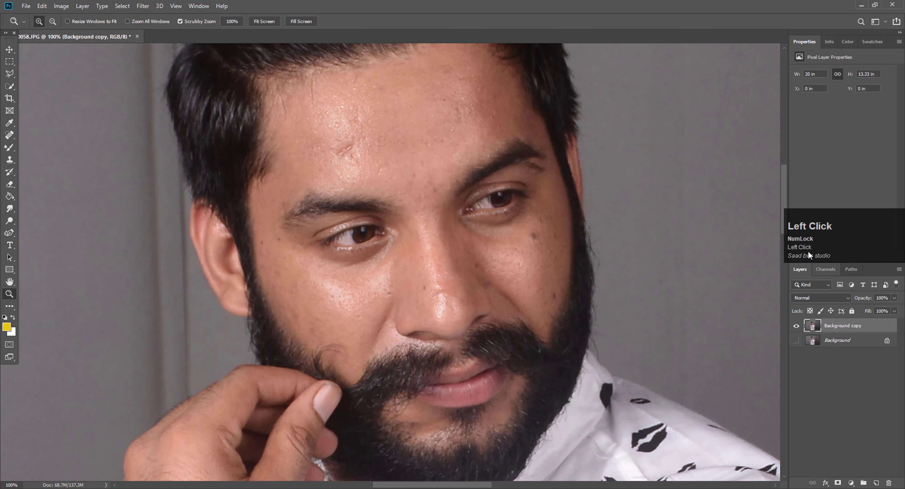
pyautogui.scroll(3, 443, 240)
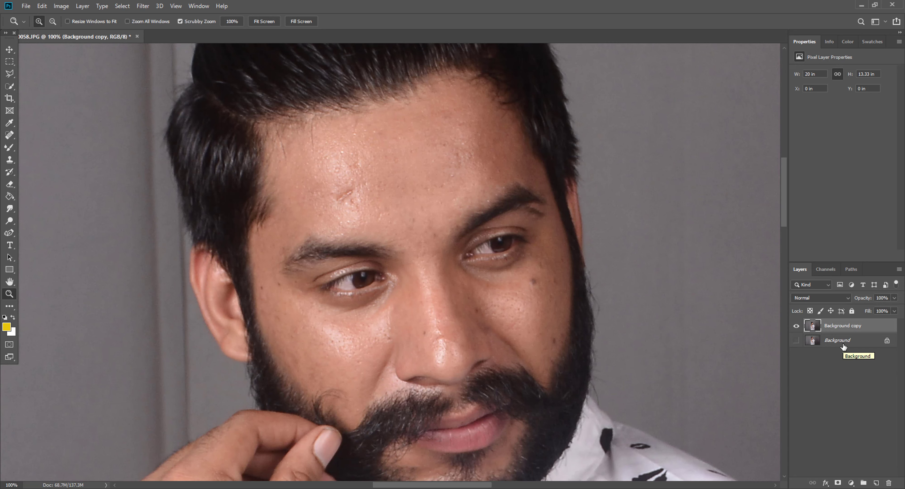
pyautogui.press('F9')
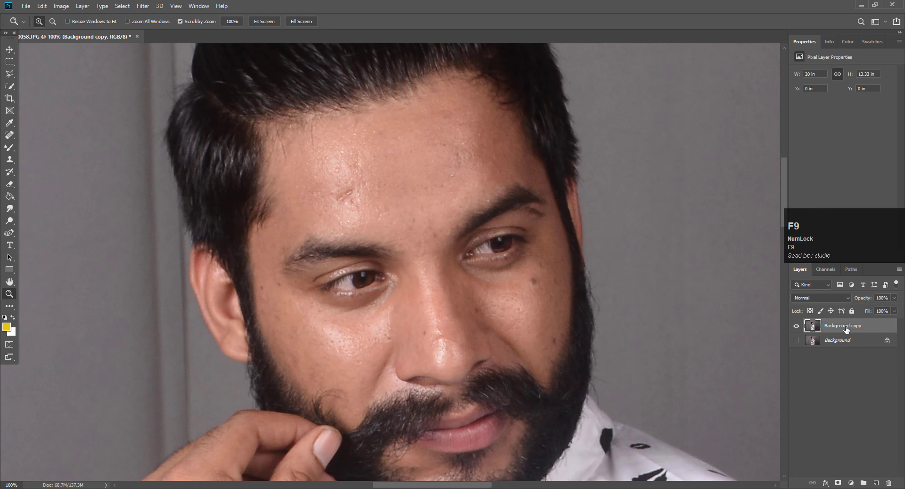
pyautogui.click(378, 257)
pyautogui.scroll(-2, 377, 257)
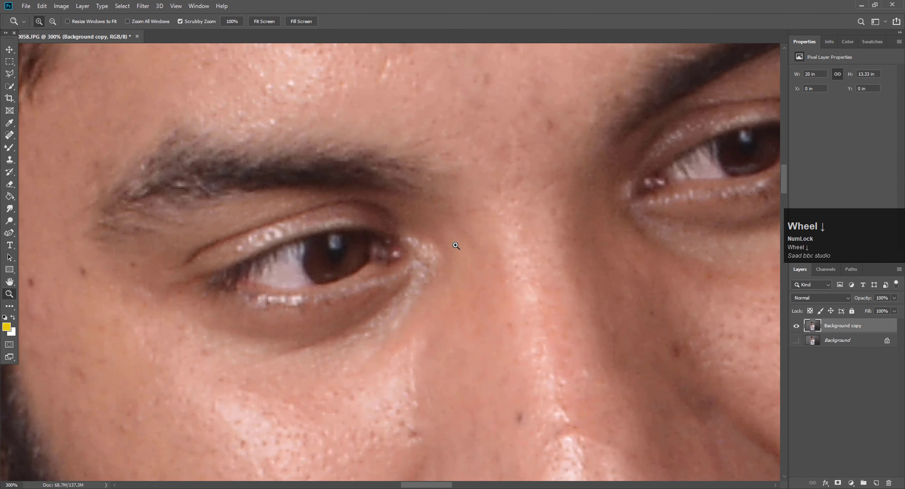
pyautogui.rightClick(455, 245)
pyautogui.click(473, 298)
pyautogui.scroll(-2, 521, 274)
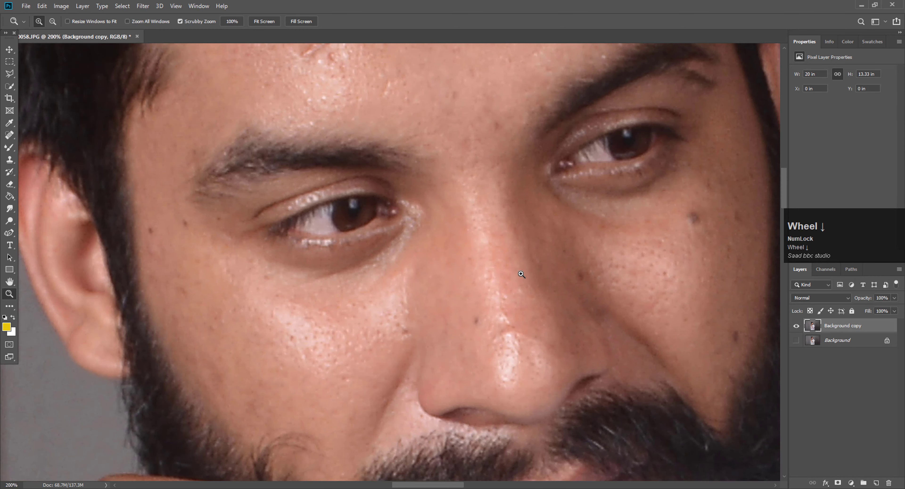
pyautogui.rightClick(520, 245)
pyautogui.click(544, 288)
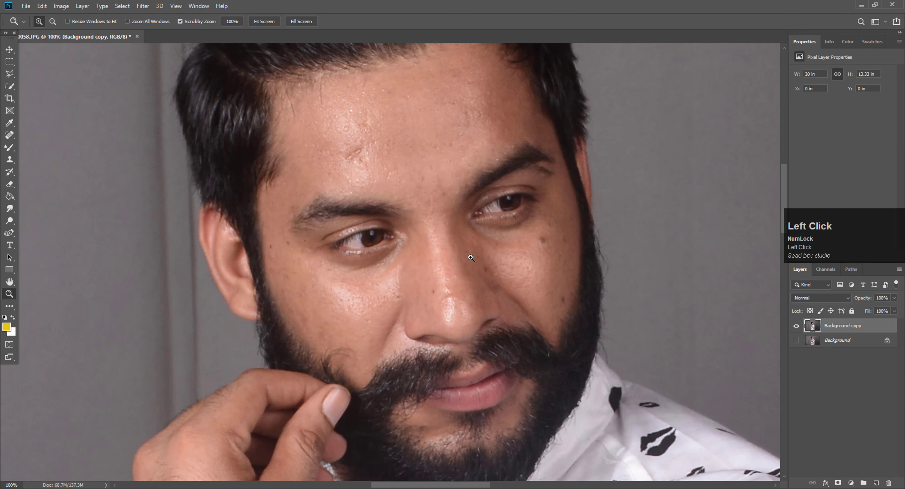
pyautogui.scroll(2, 471, 257)
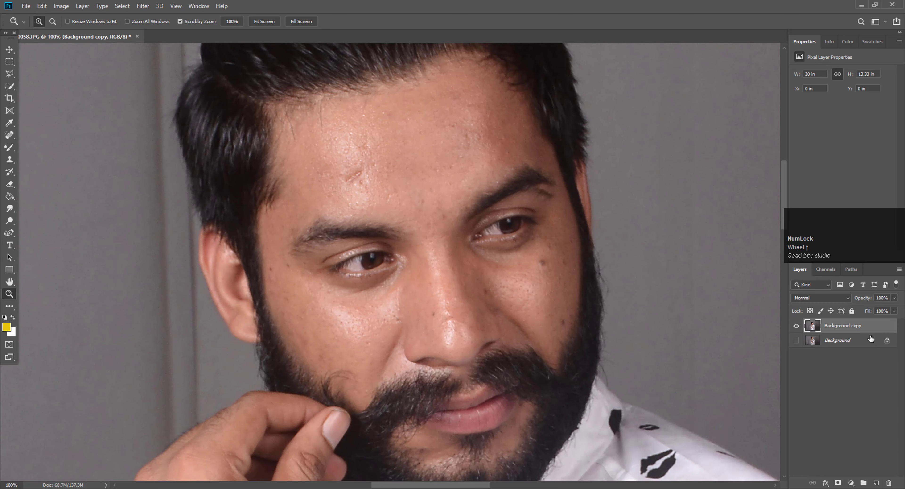
# Step: Duplicate the Background copy layer and apply a High Pass filter with a 1.0 pixel radius to the new copy
pyautogui.moveTo(844, 325); pyautogui.dragTo(875, 483)
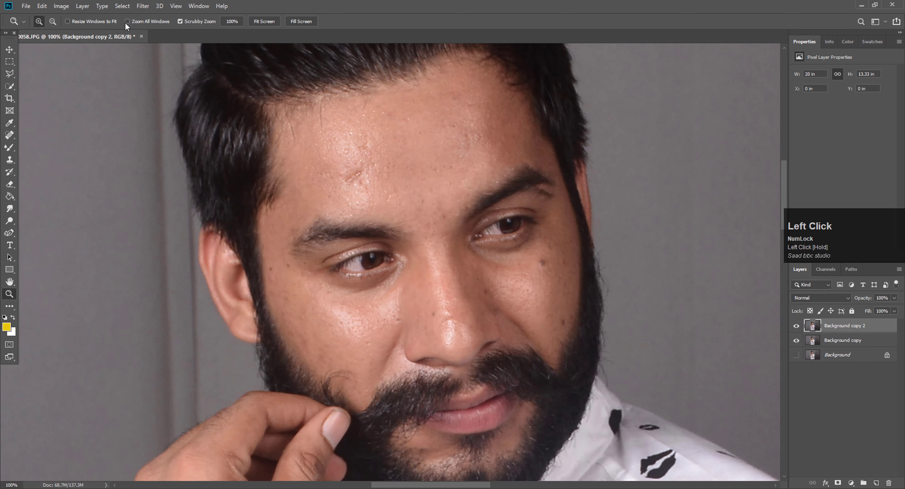
pyautogui.click(141, 7)
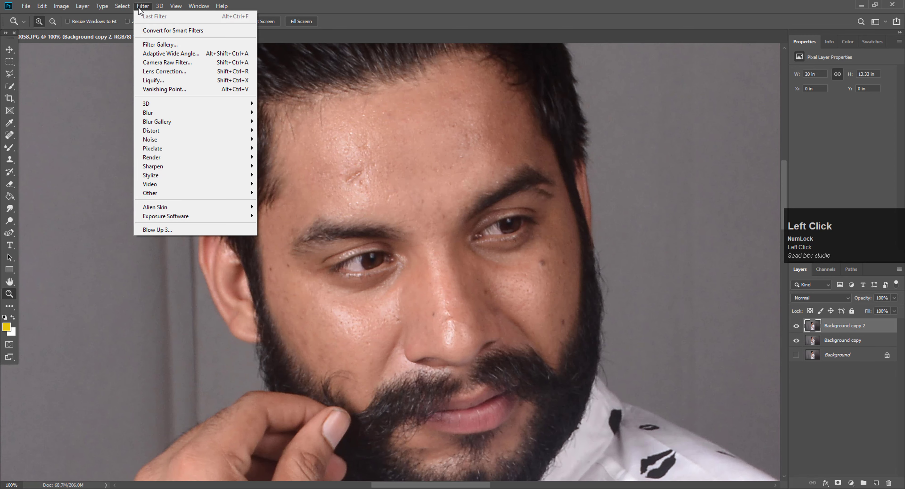
pyautogui.moveTo(190, 194)
pyautogui.click(276, 202)
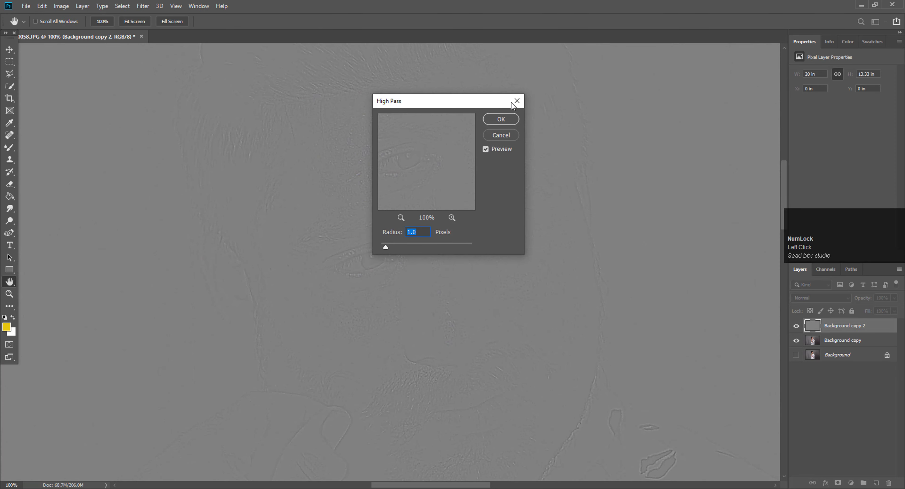
pyautogui.click(502, 118)
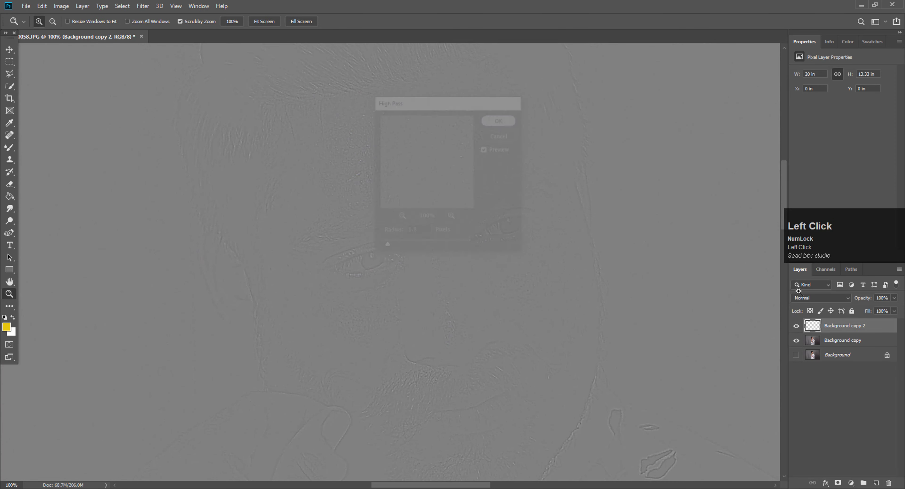
# Step: Set the High Pass layer's blend mode to Linear Light and merge it down into Background copy
pyautogui.click(827, 297)
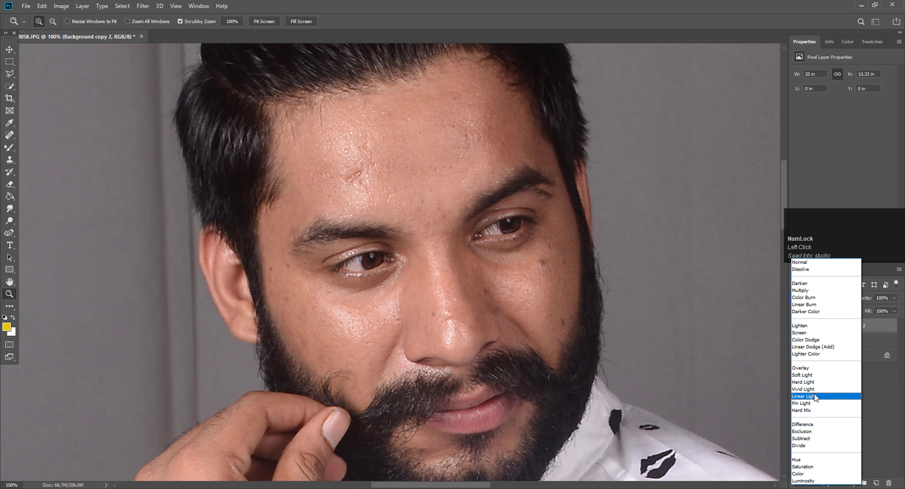
pyautogui.click(814, 393)
pyautogui.click(396, 288)
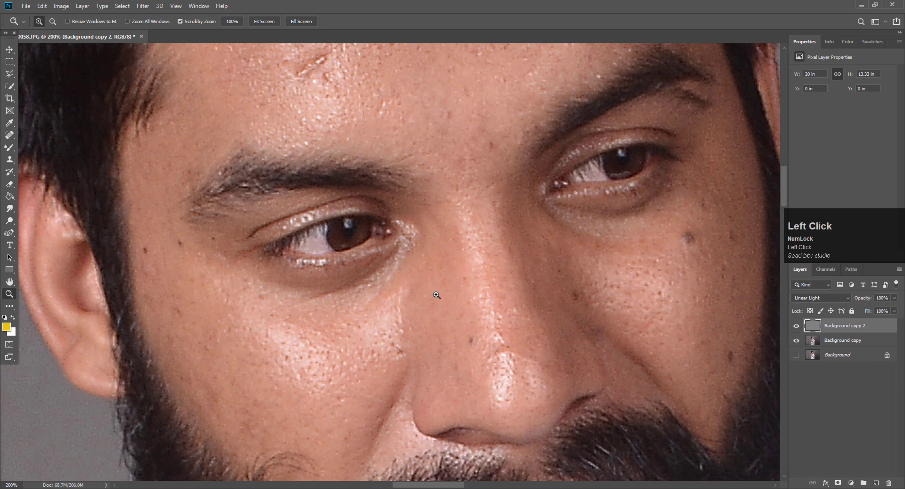
pyautogui.scroll(-2, 437, 295)
pyautogui.click(796, 326)
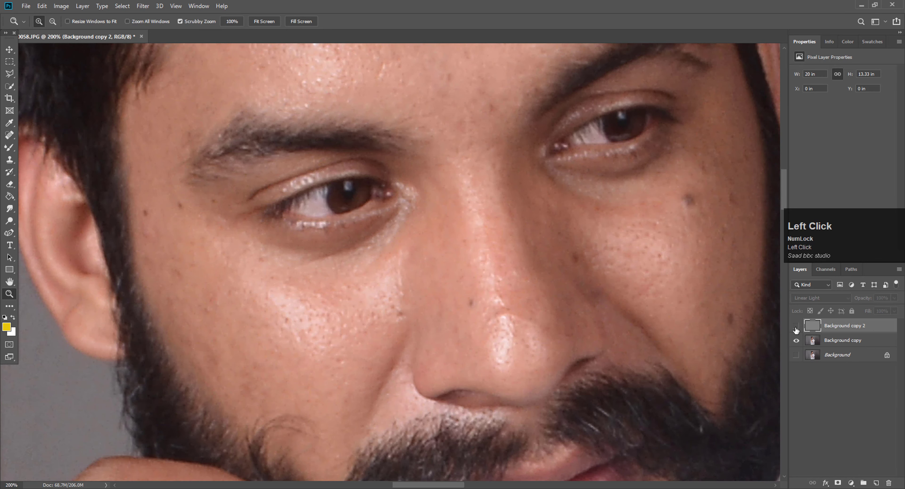
pyautogui.click(796, 326)
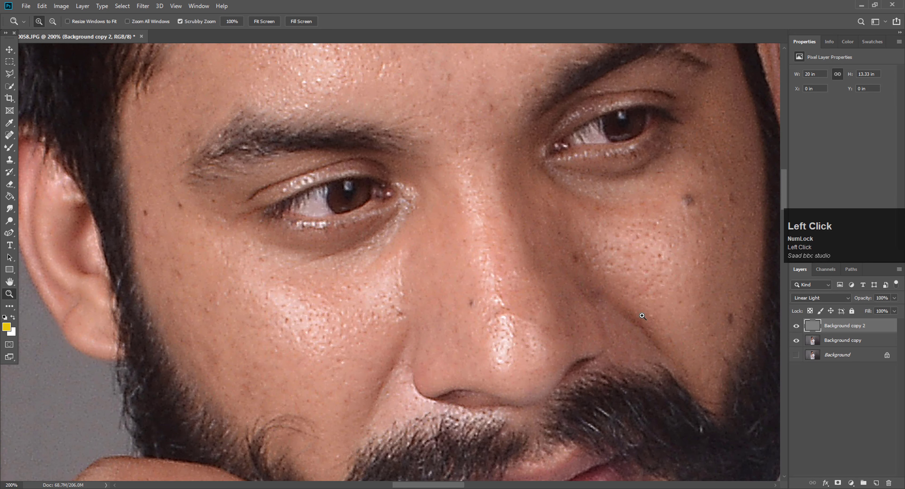
pyautogui.rightClick(837, 325)
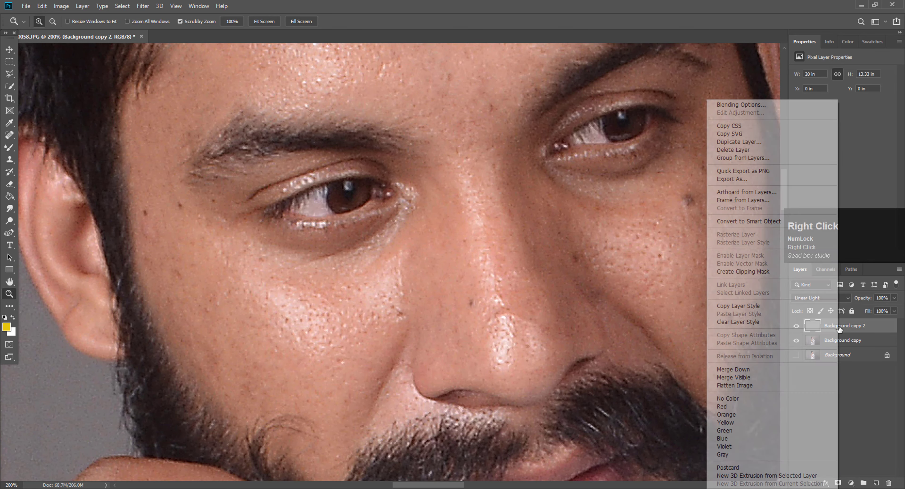
pyautogui.click(749, 370)
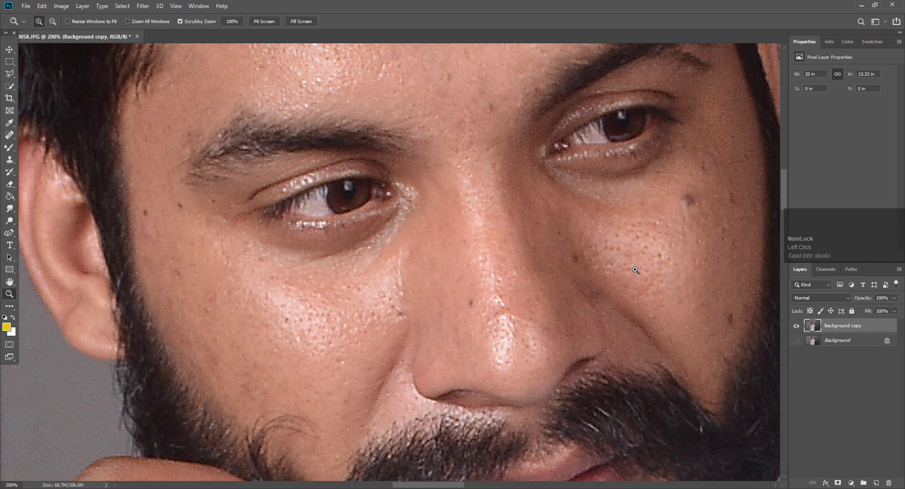
# Step: Heal the blemishes on the brighter side of the forehead with the Content-Aware Spot Healing Brush at size 30
pyautogui.hotkey('ctrl', '0')
pyautogui.scroll(5, 331, 171)
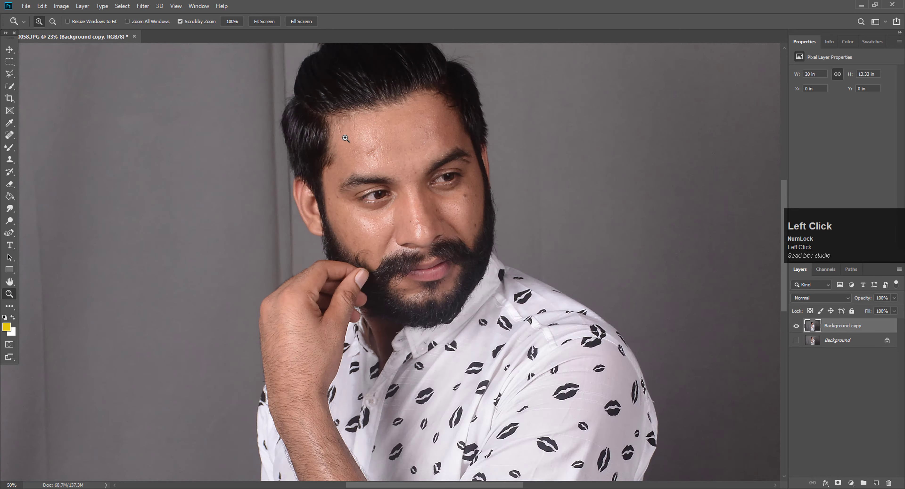
pyautogui.scroll(1, 471, 210)
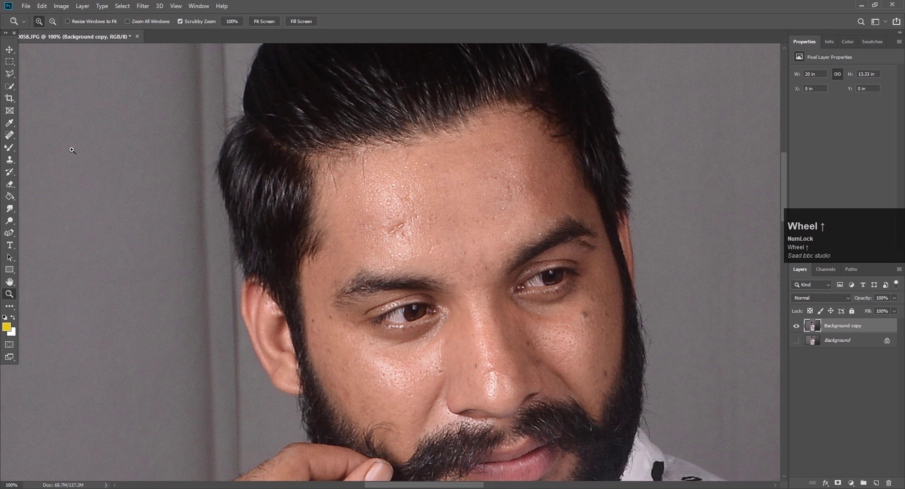
pyautogui.click(9, 135)
pyautogui.moveTo(387, 225); pyautogui.dragTo(400, 225)
pyautogui.moveTo(363, 168)
pyautogui.mouseDown()
pyautogui.moveTo(366, 184)
pyautogui.moveTo(367, 160)
pyautogui.mouseUp()
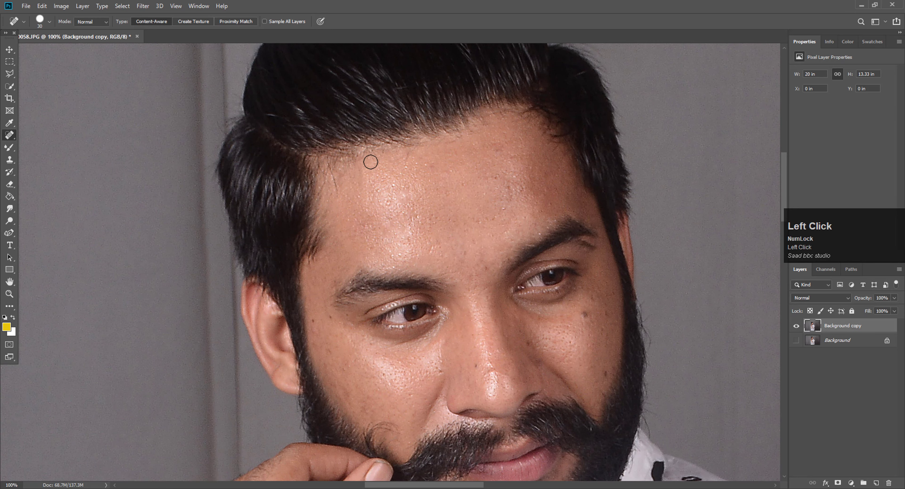
# Step: Heal the dark spots under the eye and on the shaded cheek, plus a spot beside the nose
pyautogui.click(584, 313)
pyautogui.click(584, 314)
pyautogui.click(604, 370)
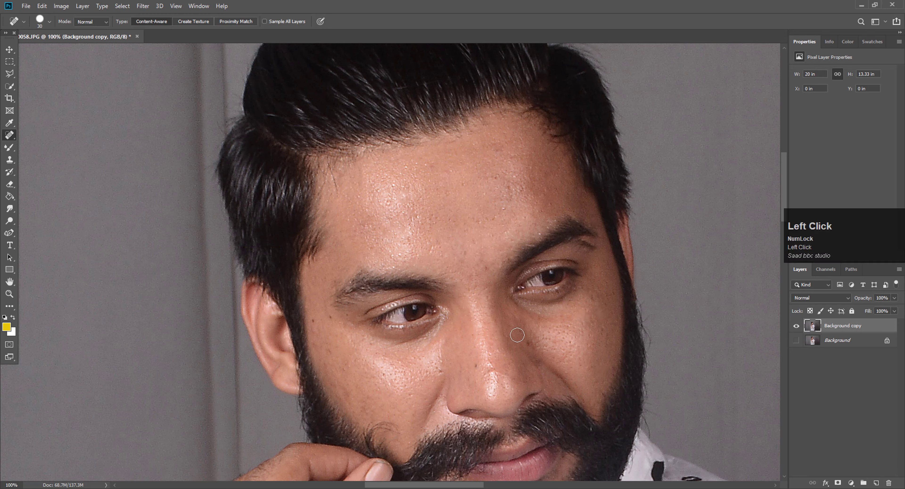
pyautogui.press('[')
pyautogui.click(530, 343)
# Step: Heal the small spot on the nose at brush size 20 and the one beside the nostril at size 25
pyautogui.press('[')
pyautogui.press(']')
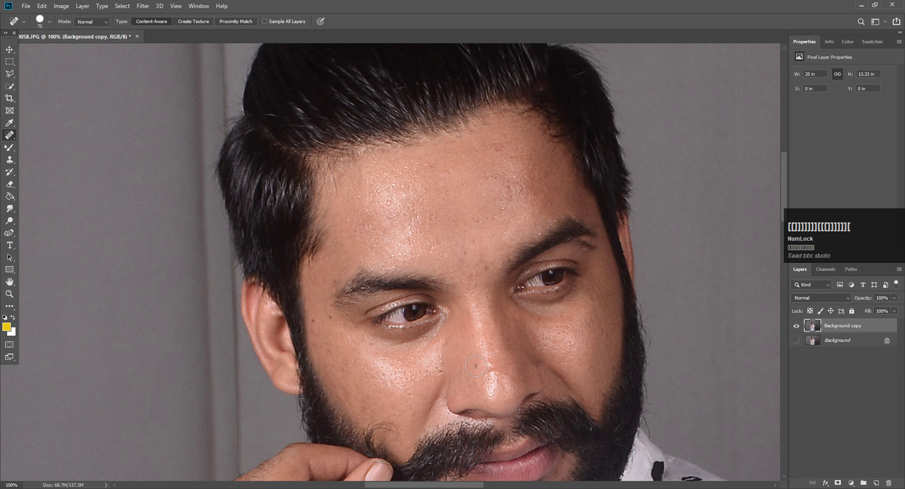
pyautogui.press('[')
pyautogui.press('[')
pyautogui.press('[')
pyautogui.press('[')
pyautogui.press('[')
pyautogui.press('[')
pyautogui.press('[')
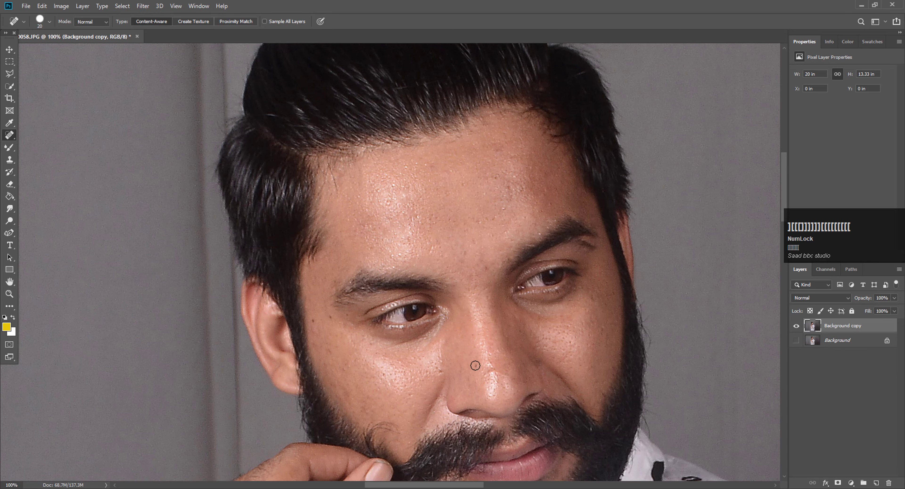
pyautogui.click(474, 365)
pyautogui.press(']')
pyautogui.click(439, 371)
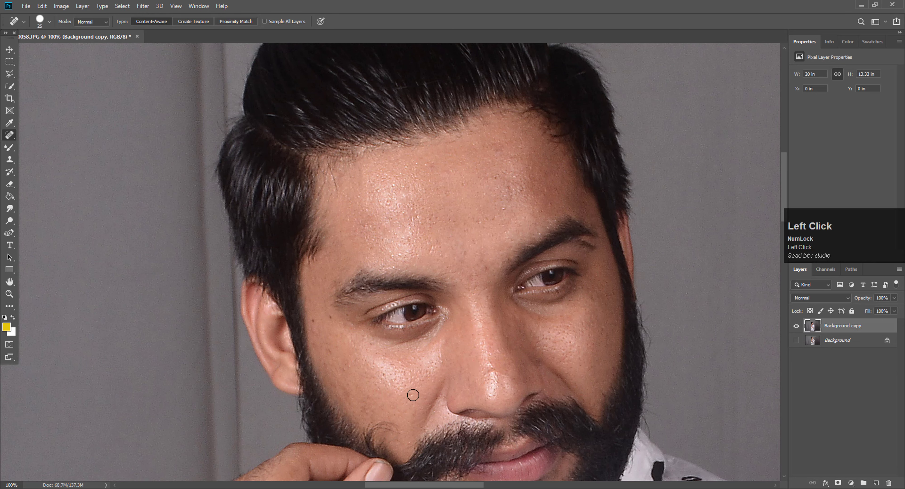
# Step: Heal the remaining spots on the brighter cheek, beside the eye and temple, and on the shaded part of the forehead
pyautogui.click(383, 374)
pyautogui.click(329, 317)
pyautogui.click(348, 315)
pyautogui.click(313, 320)
pyautogui.click(330, 279)
pyautogui.click(340, 266)
pyautogui.press(']')
pyautogui.moveTo(506, 209); pyautogui.dragTo(505, 184)
# Step: Heal a small spot near the mouth with the Spot Healing Brush at size 30
pyautogui.scroll(-3, 534, 355)
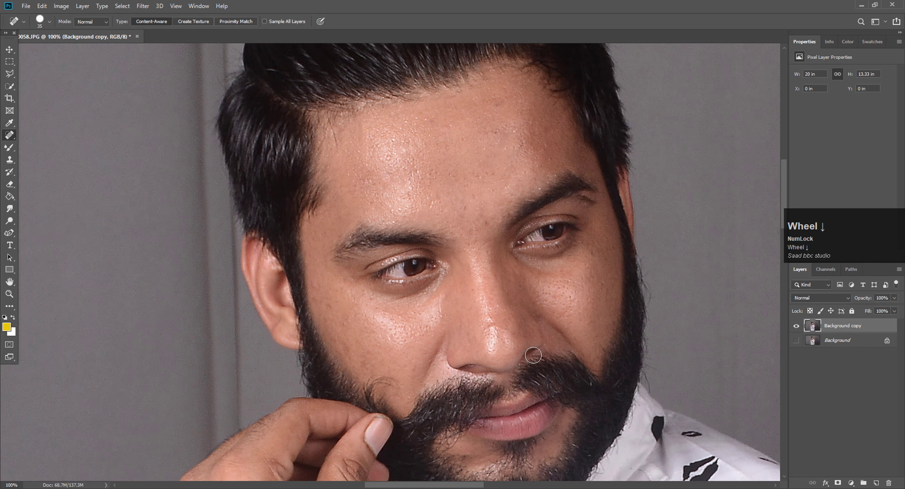
pyautogui.scroll(-2, 533, 355)
pyautogui.press('[')
pyautogui.click(466, 367)
# Step: Examine the hand, beard and forehead skin at several magnifications to check for remaining blemishes and texture
pyautogui.scroll(-3, 421, 364)
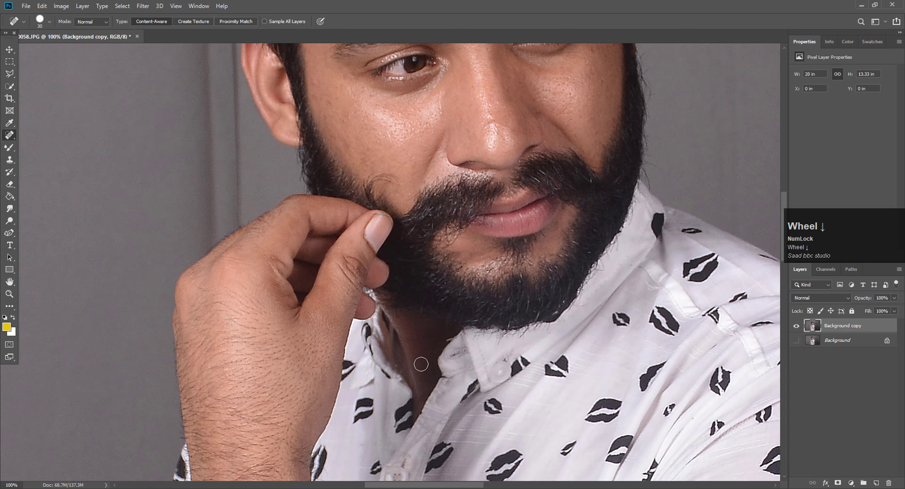
pyautogui.scroll(-3, 421, 364)
pyautogui.click(9, 293)
pyautogui.rightClick(515, 155)
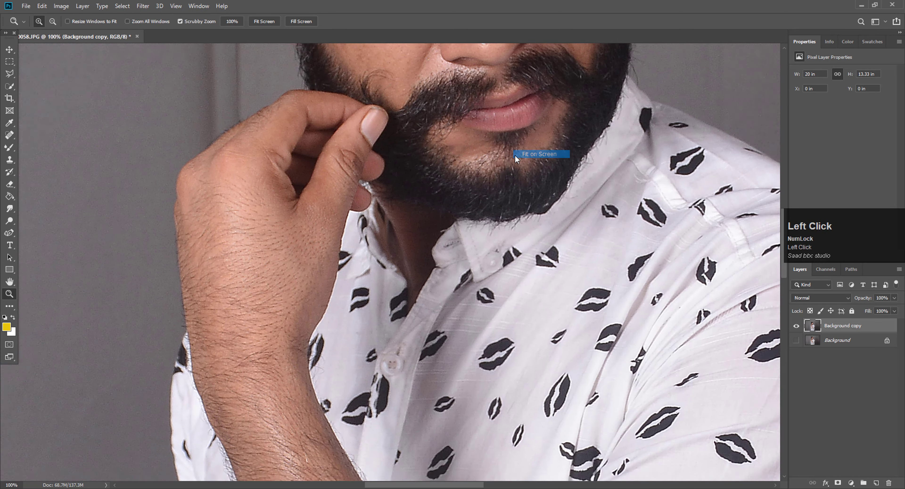
pyautogui.click(515, 155)
pyautogui.moveTo(376, 155); pyautogui.dragTo(376, 155)
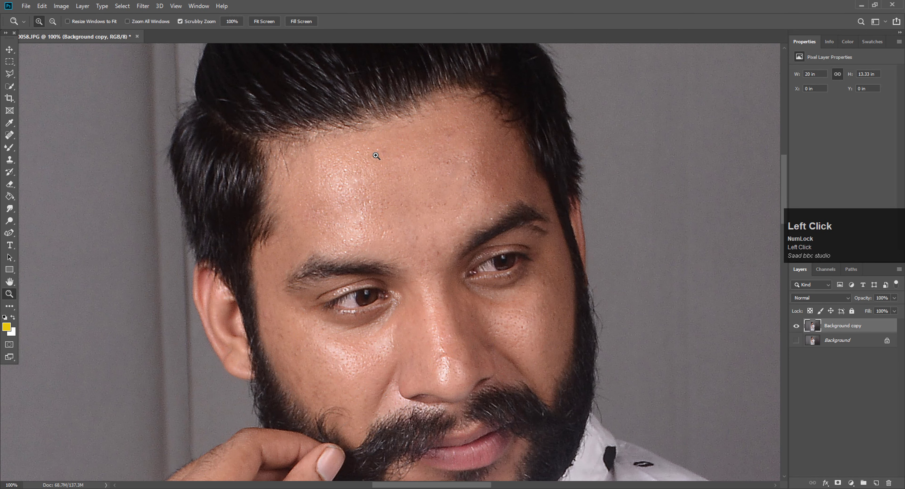
pyautogui.click(376, 155)
pyautogui.rightClick(406, 168)
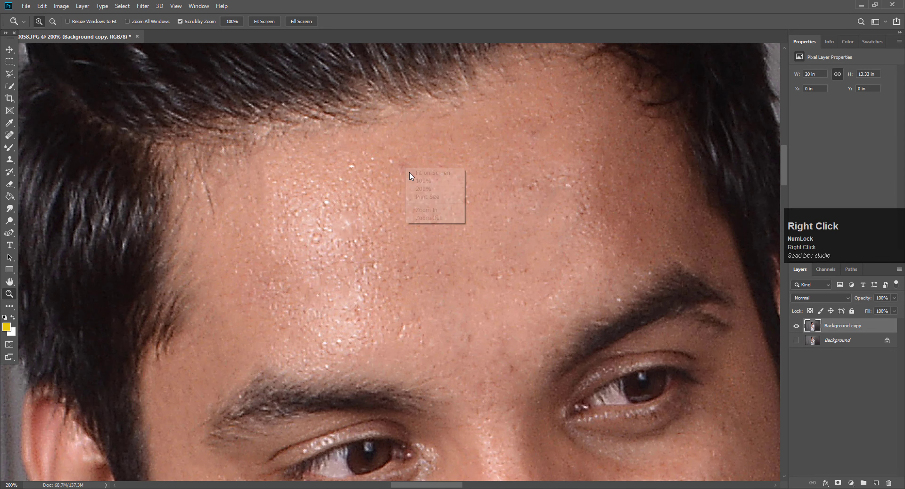
pyautogui.click(434, 219)
pyautogui.scroll(-2, 435, 218)
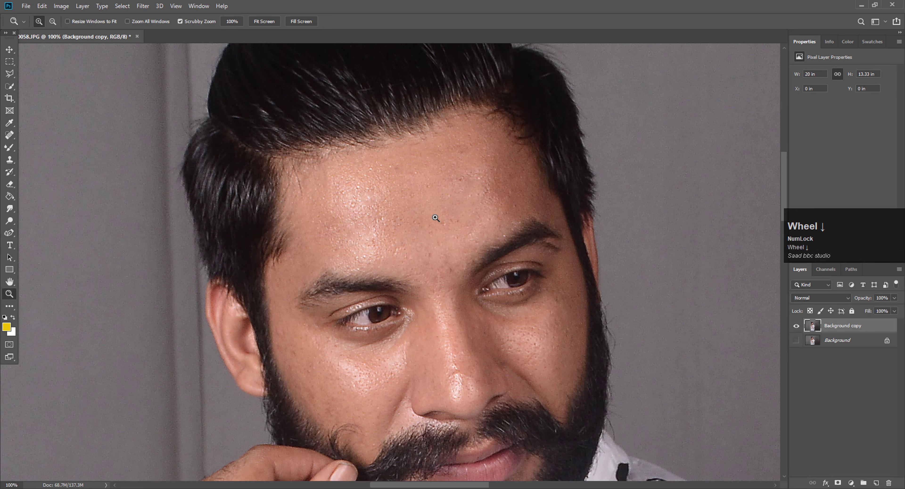
pyautogui.click(417, 196)
pyautogui.scroll(1, 411, 196)
pyautogui.rightClick(384, 195)
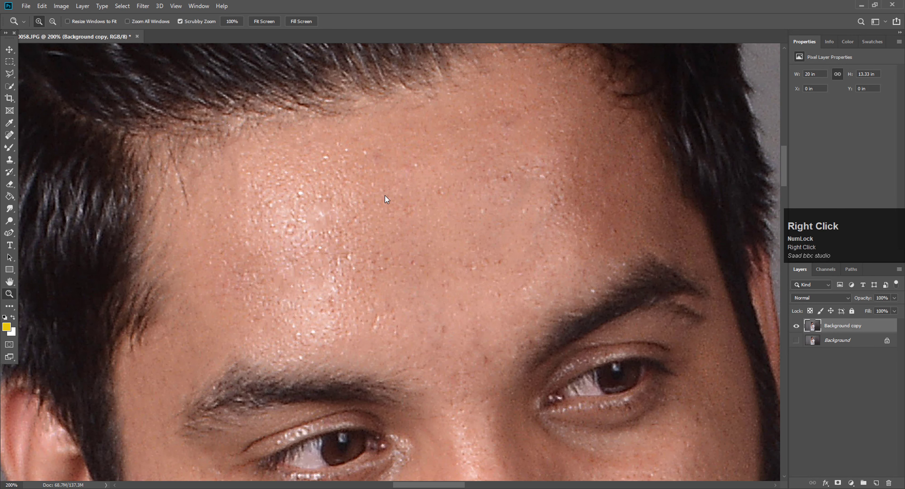
pyautogui.click(411, 236)
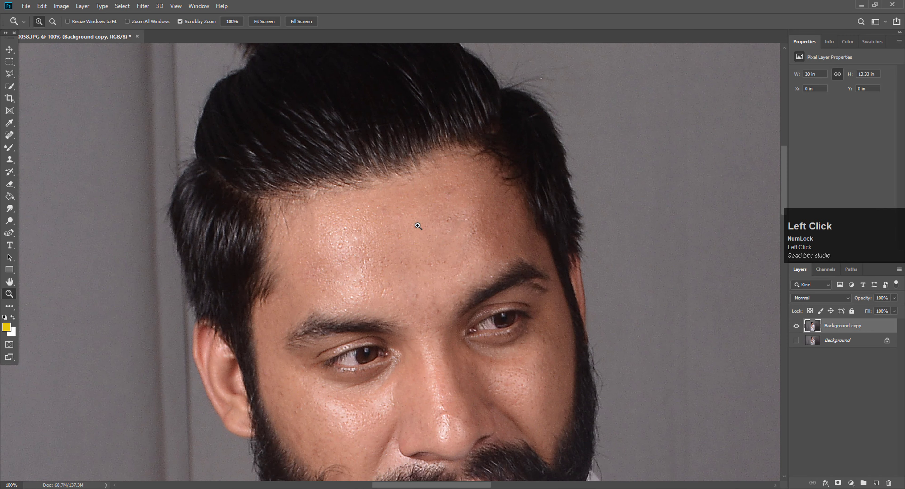
# Step: Switch to the Mixer Brush with a size of 90 and its Wet value set to 20%
pyautogui.click(10, 149)
pyautogui.press('[')
pyautogui.press('[')
pyautogui.press('[')
pyautogui.press('[')
pyautogui.press('[')
pyautogui.press('[')
pyautogui.press('[')
pyautogui.press('[')
pyautogui.press('[')
pyautogui.press('[')
pyautogui.press('[')
pyautogui.press('[')
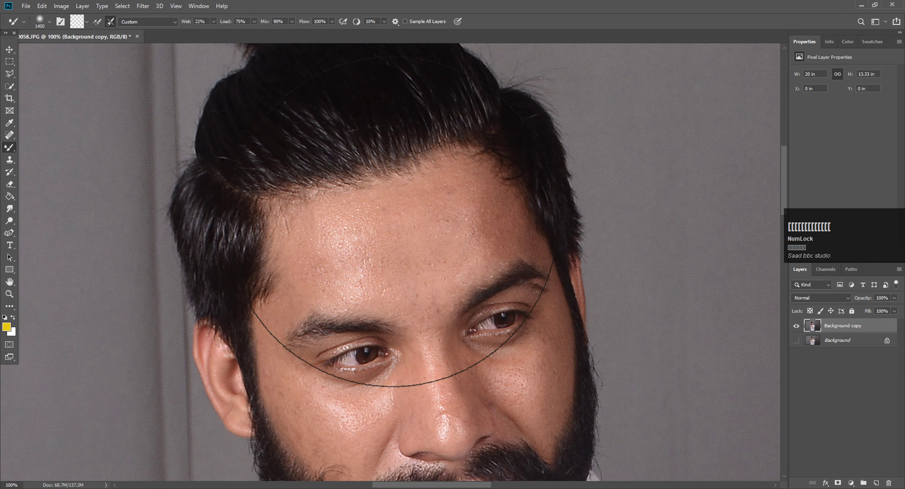
pyautogui.press('[')
pyautogui.press('[')
pyautogui.press('[')
pyautogui.press('[')
pyautogui.press('[')
pyautogui.press('[')
pyautogui.press('[')
pyautogui.press('[')
pyautogui.press('[')
pyautogui.press('[')
pyautogui.press('[')
pyautogui.press('[')
pyautogui.press('[')
pyautogui.press('[')
pyautogui.press('[')
pyautogui.press('[')
pyautogui.press(']')
pyautogui.press(']')
pyautogui.press(']')
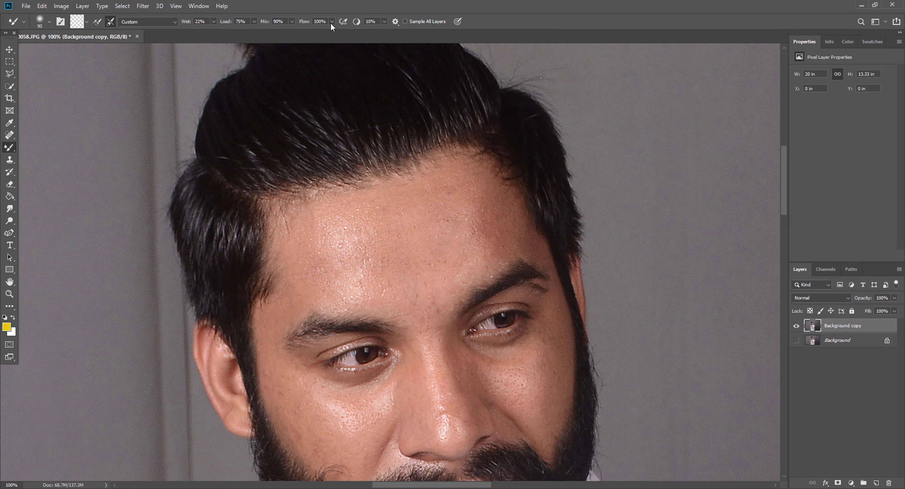
pyautogui.click(188, 22)
pyautogui.click(349, 236)
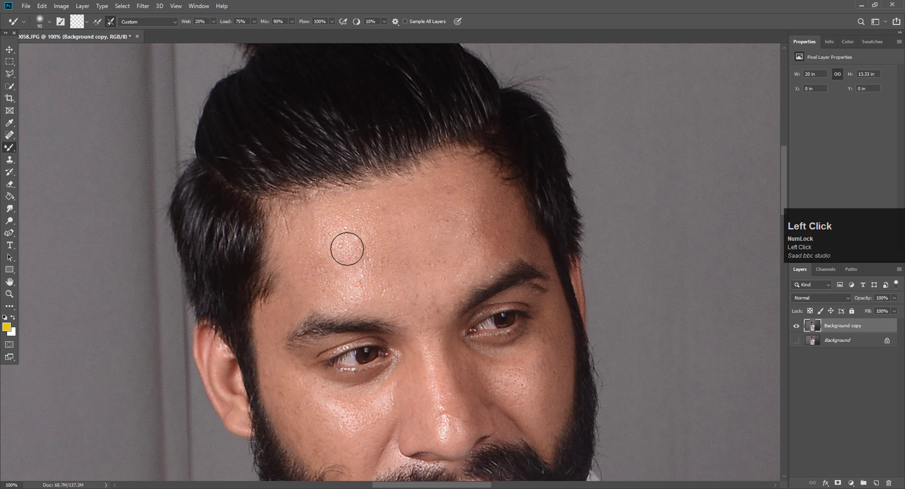
# Step: Smooth the skin along the hairline at the brighter upper corner of the forehead with the Mixer Brush
pyautogui.click(10, 293)
pyautogui.scroll(1, 383, 246)
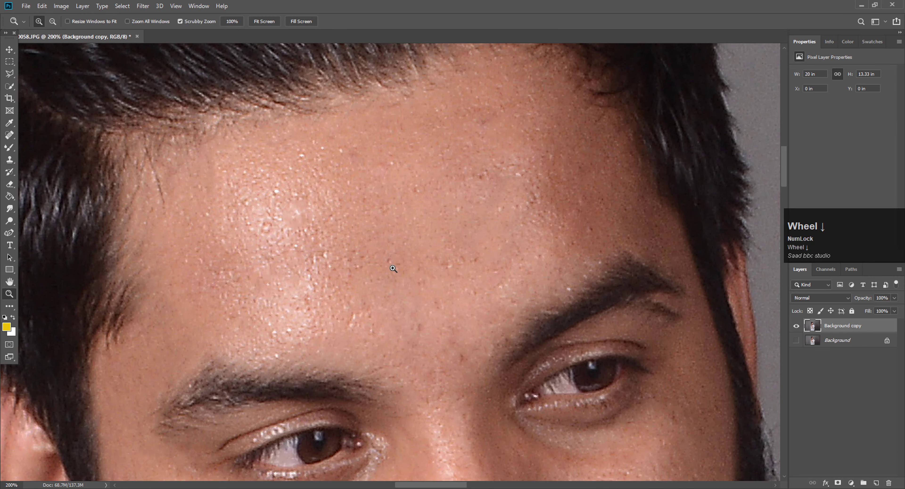
pyautogui.rightClick(395, 222)
pyautogui.click(427, 274)
pyautogui.scroll(-1, 426, 273)
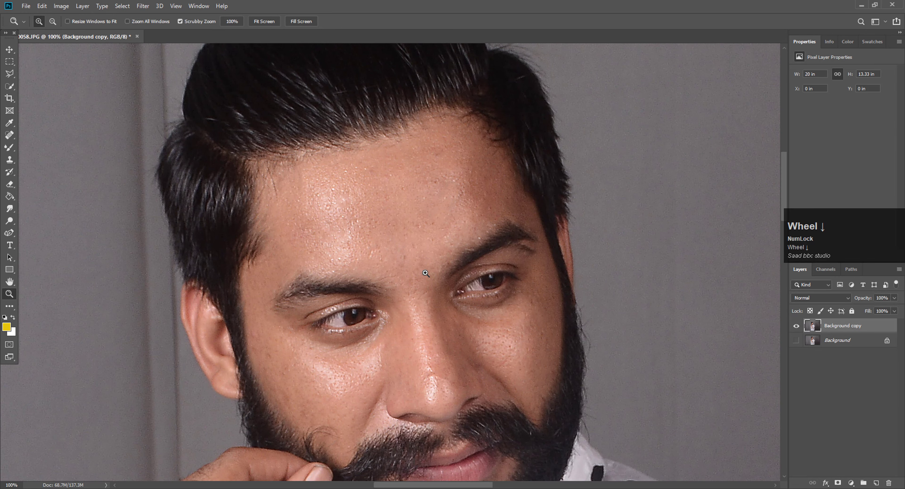
pyautogui.scroll(1, 394, 272)
pyautogui.click(269, 266)
pyautogui.scroll(1, 81, 223)
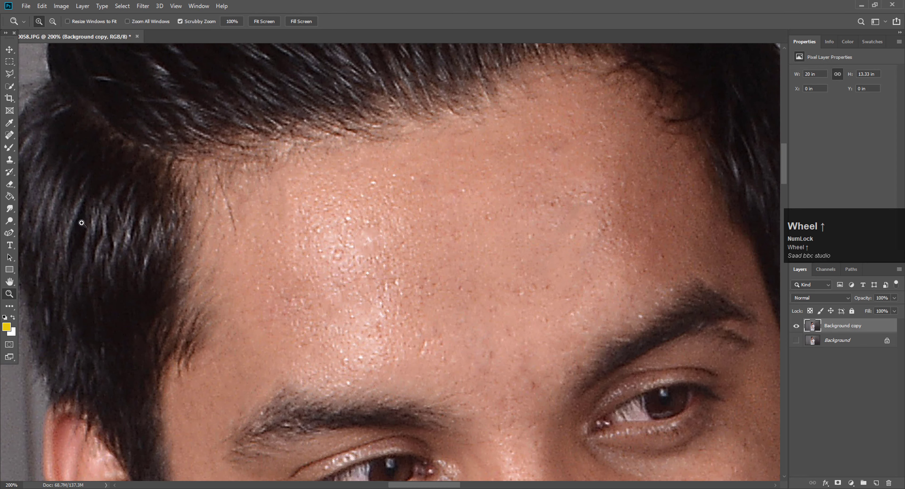
pyautogui.click(9, 147)
pyautogui.press(']')
pyautogui.press(']')
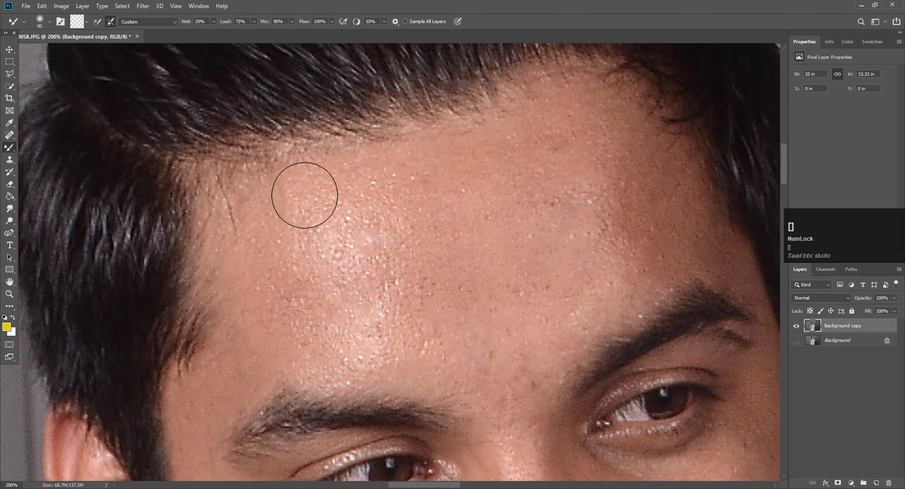
pyautogui.moveTo(341, 175)
pyautogui.mouseDown()
pyautogui.moveTo(259, 224)
pyautogui.moveTo(255, 216)
pyautogui.moveTo(250, 234)
pyautogui.moveTo(242, 217)
pyautogui.moveTo(272, 192)
pyautogui.mouseUp()
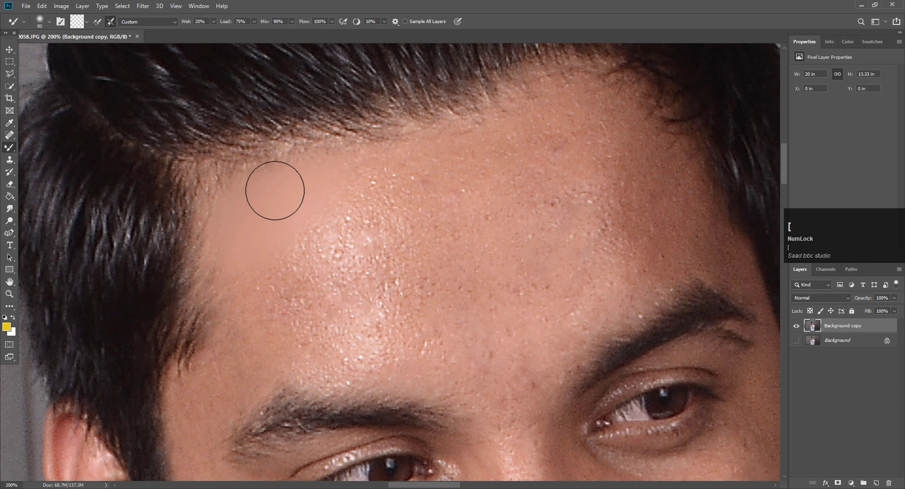
# Step: Blend away the shiny, textured highlight across the middle of the forehead with varied Mixer Brush sizes
pyautogui.press('[')
pyautogui.press('[')
pyautogui.scroll(1, 273, 192)
pyautogui.moveTo(348, 193)
pyautogui.mouseDown()
pyautogui.moveTo(378, 192)
pyautogui.moveTo(343, 202)
pyautogui.moveTo(367, 195)
pyautogui.moveTo(338, 251)
pyautogui.moveTo(353, 292)
pyautogui.moveTo(264, 327)
pyautogui.moveTo(251, 322)
pyautogui.moveTo(245, 281)
pyautogui.moveTo(257, 334)
pyautogui.moveTo(265, 334)
pyautogui.moveTo(264, 373)
pyautogui.moveTo(272, 377)
pyautogui.moveTo(279, 350)
pyautogui.moveTo(349, 360)
pyautogui.moveTo(358, 376)
pyautogui.moveTo(395, 367)
pyautogui.moveTo(325, 370)
pyautogui.moveTo(394, 295)
pyautogui.moveTo(404, 342)
pyautogui.moveTo(369, 341)
pyautogui.moveTo(369, 284)
pyautogui.moveTo(343, 330)
pyautogui.moveTo(323, 315)
pyautogui.moveTo(403, 371)
pyautogui.moveTo(379, 368)
pyautogui.moveTo(479, 365)
pyautogui.moveTo(456, 319)
pyautogui.mouseUp()
pyautogui.press(']')
pyautogui.press(']')
pyautogui.press(']')
pyautogui.press(']')
pyautogui.scroll(2, 347, 266)
pyautogui.moveTo(347, 265)
pyautogui.mouseDown()
pyautogui.moveTo(430, 222)
pyautogui.moveTo(400, 254)
pyautogui.moveTo(395, 330)
pyautogui.moveTo(440, 358)
pyautogui.moveTo(457, 247)
pyautogui.moveTo(426, 244)
pyautogui.moveTo(498, 209)
pyautogui.moveTo(445, 218)
pyautogui.moveTo(439, 208)
pyautogui.moveTo(404, 233)
pyautogui.moveTo(424, 228)
pyautogui.moveTo(267, 268)
pyautogui.moveTo(241, 294)
pyautogui.moveTo(246, 305)
pyautogui.moveTo(243, 281)
pyautogui.mouseUp()
# Step: Smooth the lower forehead from the temple to between the eyebrows with the Mixer Brush at size 60
pyautogui.scroll(1, 403, 232)
pyautogui.press('[')
pyautogui.press('[')
pyautogui.press('[')
pyautogui.scroll(-1, 243, 280)
pyautogui.press('[')
pyautogui.press('[')
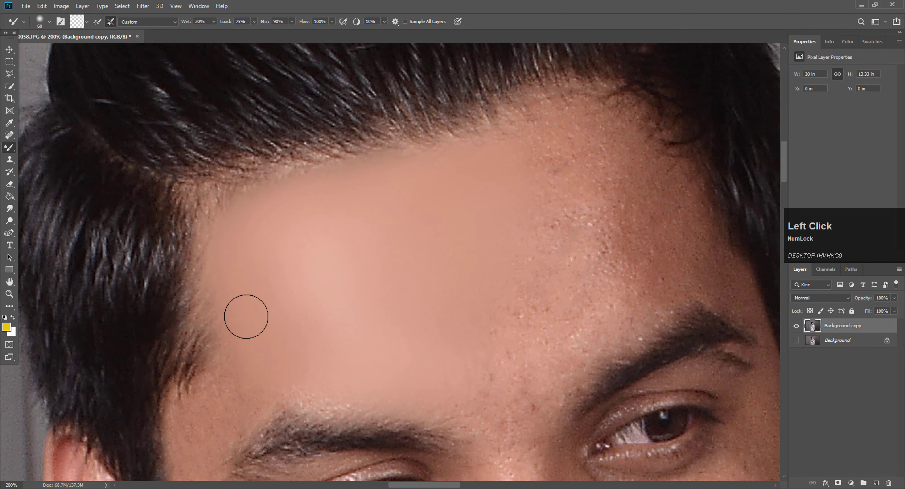
pyautogui.moveTo(246, 315)
pyautogui.mouseDown()
pyautogui.moveTo(281, 363)
pyautogui.moveTo(447, 392)
pyautogui.moveTo(427, 385)
pyautogui.moveTo(492, 384)
pyautogui.moveTo(465, 399)
pyautogui.moveTo(490, 407)
pyautogui.moveTo(513, 398)
pyautogui.mouseUp()
# Step: Enlarge the Mixer Brush and blend the forehead skin from above the shaded side's eyebrow up to the hairline
pyautogui.press(']')
pyautogui.press(']')
pyautogui.press(']')
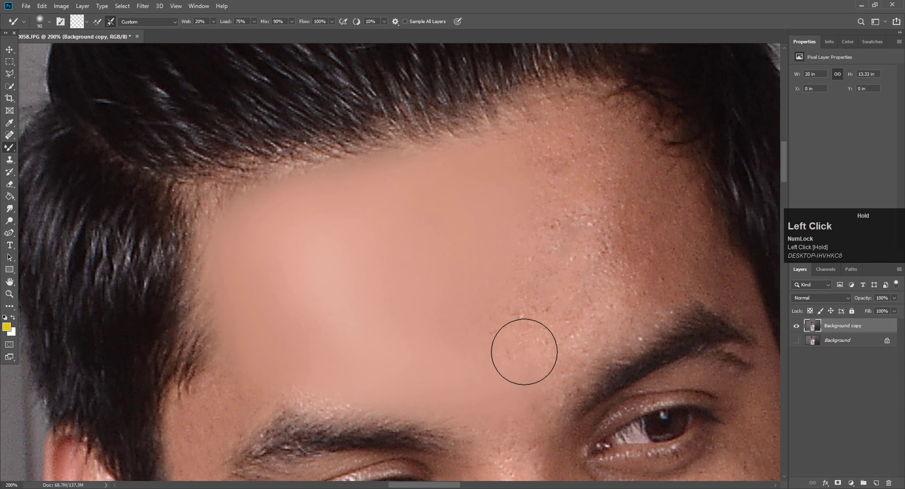
pyautogui.scroll(1, 523, 349)
pyautogui.press(']')
pyautogui.press(']')
pyautogui.press(']')
pyautogui.scroll(1, 523, 374)
pyautogui.moveTo(563, 336)
pyautogui.mouseDown()
pyautogui.moveTo(524, 375)
pyautogui.moveTo(481, 371)
pyautogui.moveTo(542, 377)
pyautogui.moveTo(543, 268)
pyautogui.mouseUp()
pyautogui.scroll(1, 542, 268)
pyautogui.press('[')
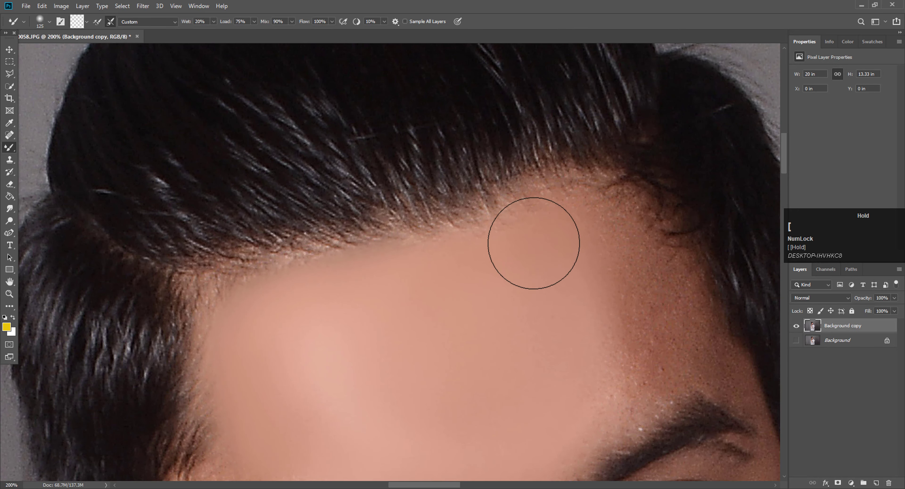
pyautogui.moveTo(534, 243)
pyautogui.mouseDown()
pyautogui.moveTo(335, 312)
pyautogui.moveTo(301, 359)
pyautogui.moveTo(323, 361)
pyautogui.moveTo(261, 382)
pyautogui.moveTo(345, 347)
pyautogui.mouseUp()
# Step: Smooth the skin between the eyebrows with the Mixer Brush reduced to size 70
pyautogui.scroll(-2, 316, 361)
pyautogui.press('[')
pyautogui.press('[')
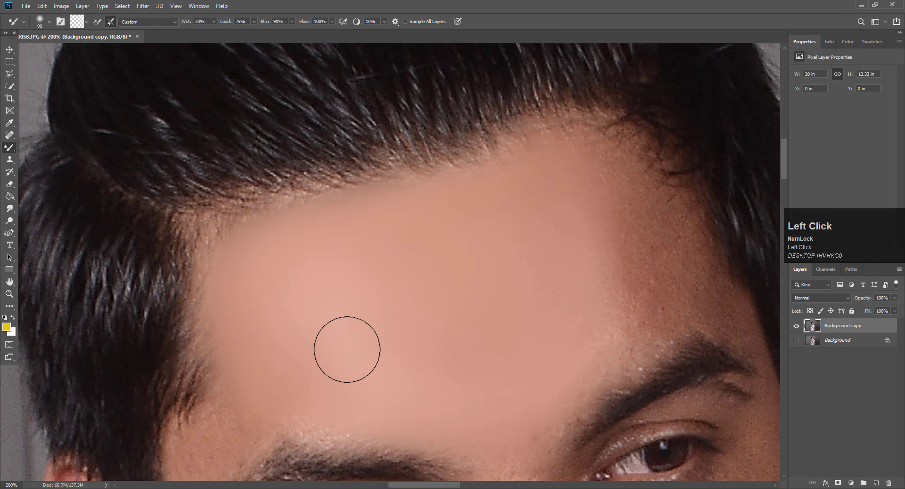
pyautogui.scroll(-3, 466, 358)
pyautogui.press('[')
pyautogui.press('[')
pyautogui.moveTo(486, 335); pyautogui.dragTo(509, 352)
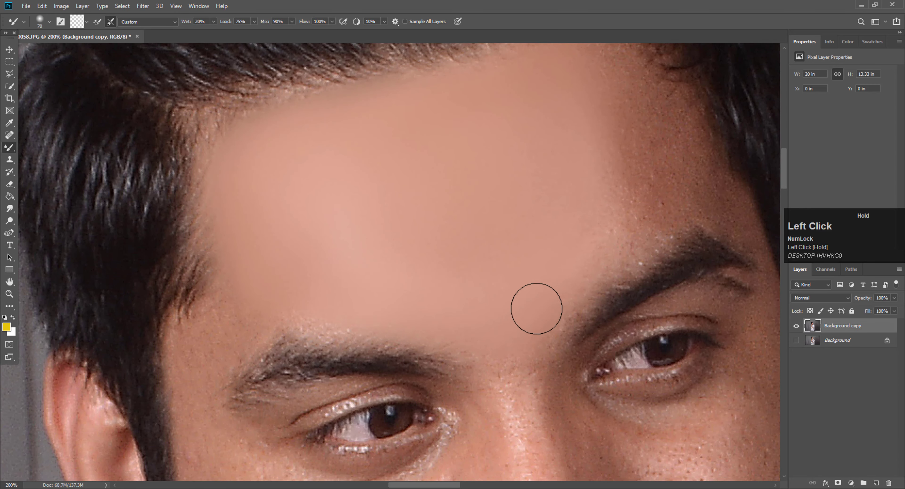
# Step: Blend the transition from the bright forehead to its shaded side with the Mixer Brush, starting at size 90
pyautogui.moveTo(581, 256); pyautogui.dragTo(489, 344)
pyautogui.press(']')
pyautogui.press(']')
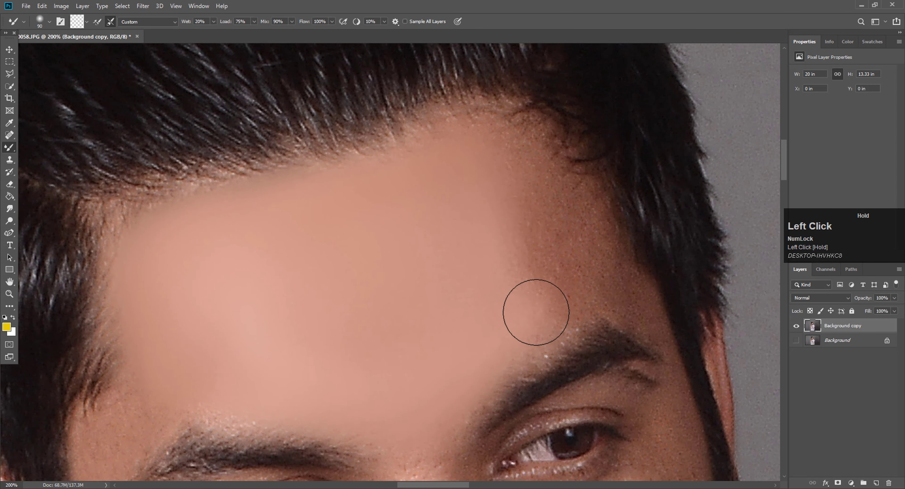
pyautogui.moveTo(532, 299); pyautogui.dragTo(527, 281)
pyautogui.scroll(1, 516, 259)
pyautogui.press(']')
pyautogui.press(']')
pyautogui.moveTo(504, 238)
pyautogui.mouseDown()
pyautogui.moveTo(525, 270)
pyautogui.moveTo(536, 319)
pyautogui.moveTo(517, 246)
pyautogui.moveTo(529, 297)
pyautogui.moveTo(453, 255)
pyautogui.moveTo(519, 275)
pyautogui.moveTo(479, 220)
pyautogui.mouseUp()
# Step: Smooth the shaded temple below the hairline and above the eyebrow with Mixer Brush sizes from 80 to 125
pyautogui.scroll(1, 527, 288)
pyautogui.press('[')
pyautogui.press('[')
pyautogui.press('[')
pyautogui.press('[')
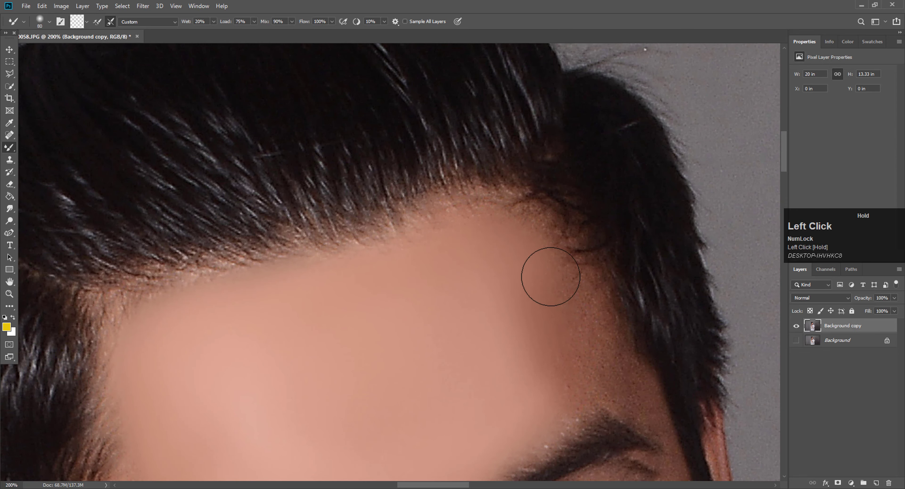
pyautogui.press(']')
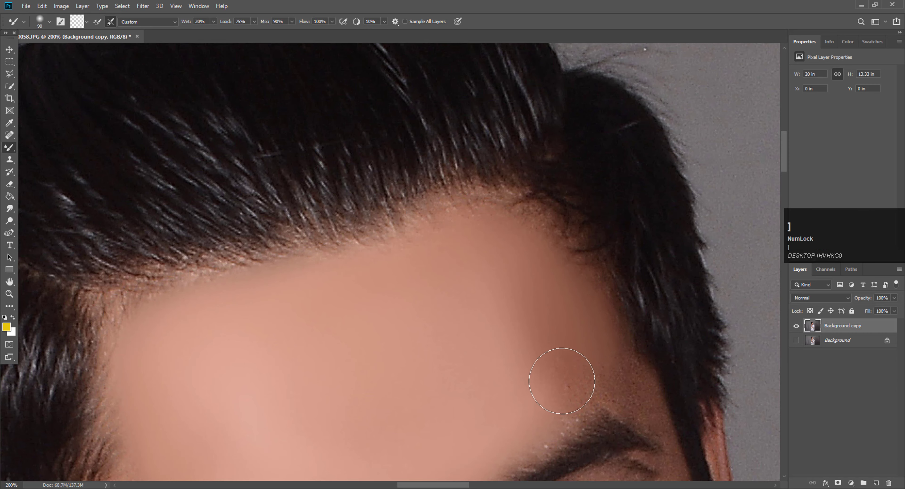
pyautogui.press(']')
pyautogui.press(']')
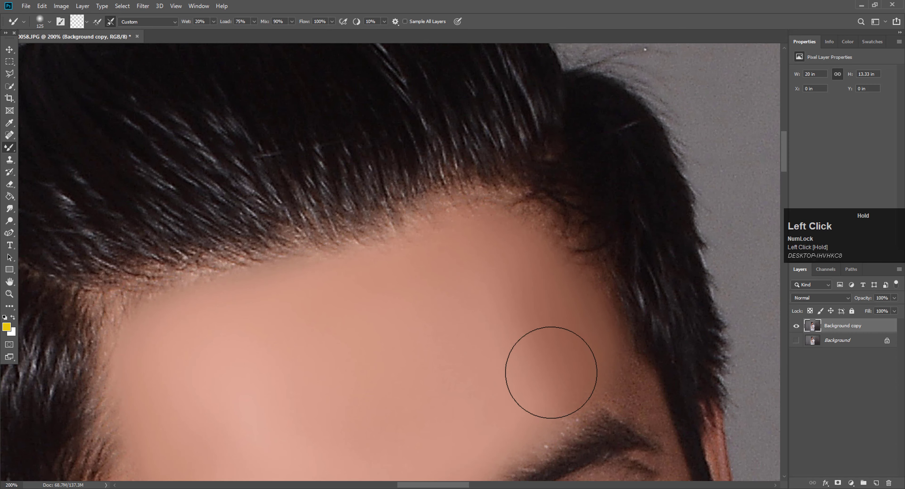
# Step: Even out the central forehead once more with a smaller Mixer Brush
pyautogui.scroll(-1, 479, 276)
pyautogui.press('[')
pyautogui.press('[')
pyautogui.moveTo(451, 188)
pyautogui.mouseDown()
pyautogui.moveTo(465, 197)
pyautogui.moveTo(305, 266)
pyautogui.mouseUp()
pyautogui.scroll(-1, 258, 297)
# Step: Smooth the skin above and beside the eyebrow nearest the visible ear with the Mixer Brush at size 60
pyautogui.scroll(-1, 258, 297)
pyautogui.press('[')
pyautogui.moveTo(211, 325); pyautogui.dragTo(315, 278)
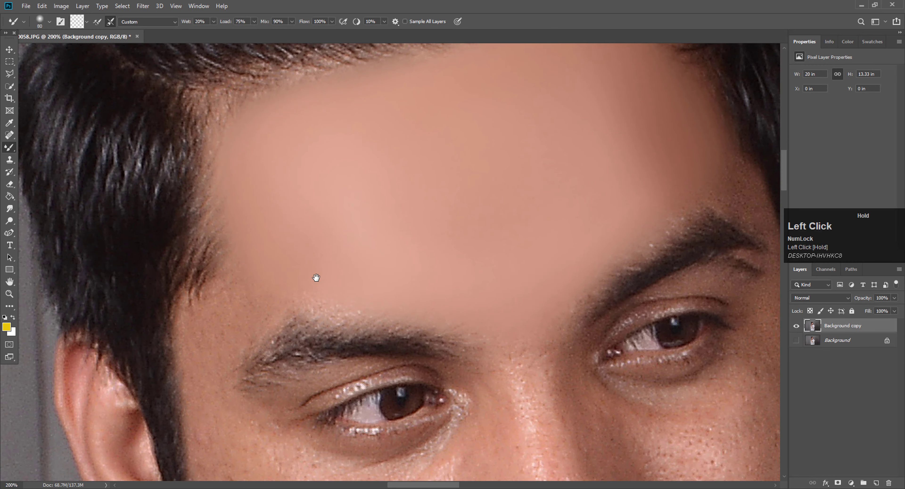
pyautogui.press('[')
pyautogui.press('[')
pyautogui.moveTo(386, 295); pyautogui.dragTo(327, 284)
pyautogui.scroll(-3, 207, 329)
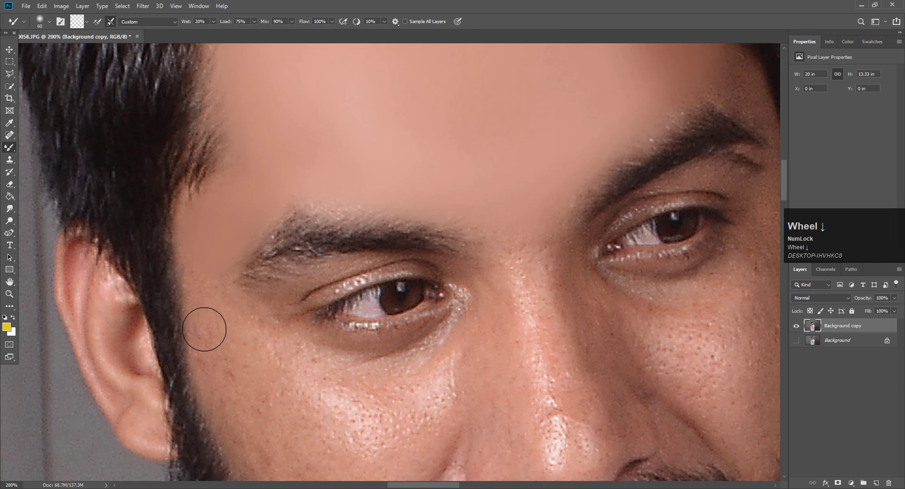
# Step: Smooth the temple beside the visible ear and the forehead above the nearby eyebrow with Mixer Brush sizes up to 90
pyautogui.press(']')
pyautogui.moveTo(197, 243)
pyautogui.mouseDown()
pyautogui.moveTo(216, 307)
pyautogui.moveTo(219, 284)
pyautogui.mouseUp()
pyautogui.scroll(1, 229, 249)
pyautogui.scroll(1, 229, 249)
pyautogui.press(']')
pyautogui.press(']')
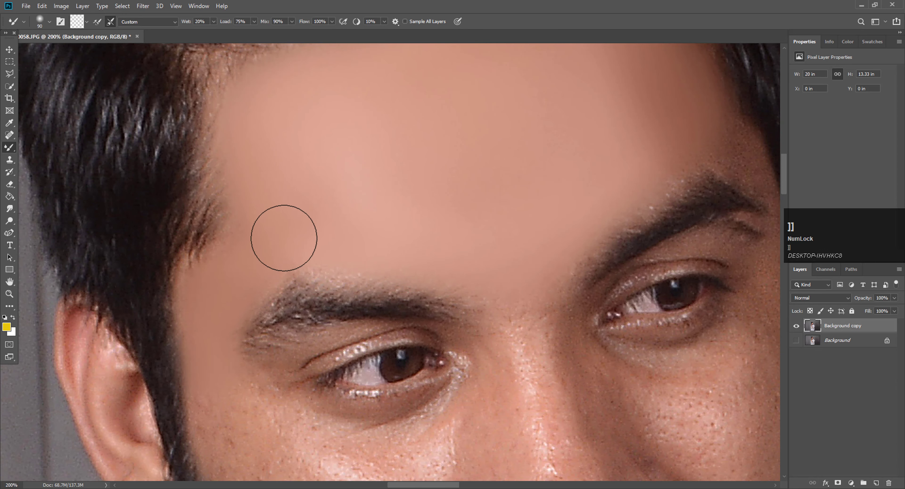
pyautogui.moveTo(323, 246); pyautogui.dragTo(332, 243)
# Step: Even out the bright central forehead with broad Mixer Brush strokes at sizes 150 and 175
pyautogui.scroll(1, 339, 242)
pyautogui.press(']')
pyautogui.press(']')
pyautogui.press(']')
pyautogui.moveTo(434, 247); pyautogui.dragTo(345, 215)
pyautogui.scroll(2, 577, 229)
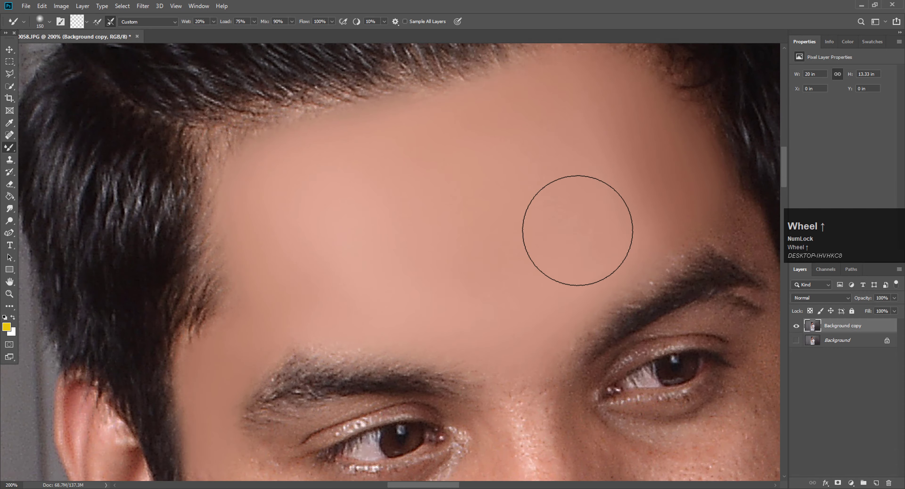
pyautogui.press(']')
pyautogui.moveTo(606, 211)
pyautogui.mouseDown()
pyautogui.moveTo(615, 205)
pyautogui.moveTo(600, 197)
pyautogui.mouseUp()
pyautogui.moveTo(490, 248); pyautogui.dragTo(206, 233)
# Step: Smooth the forehead skin directly above the shaded-side eyebrow with the Mixer Brush at size 70
pyautogui.scroll(-2, 398, 225)
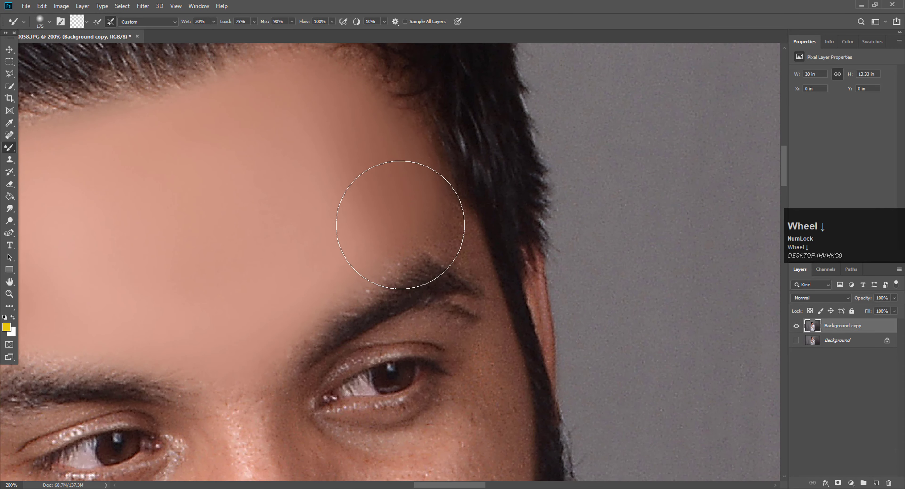
pyautogui.press('[')
pyautogui.press('[')
pyautogui.press('[')
pyautogui.press('[')
pyautogui.press('[')
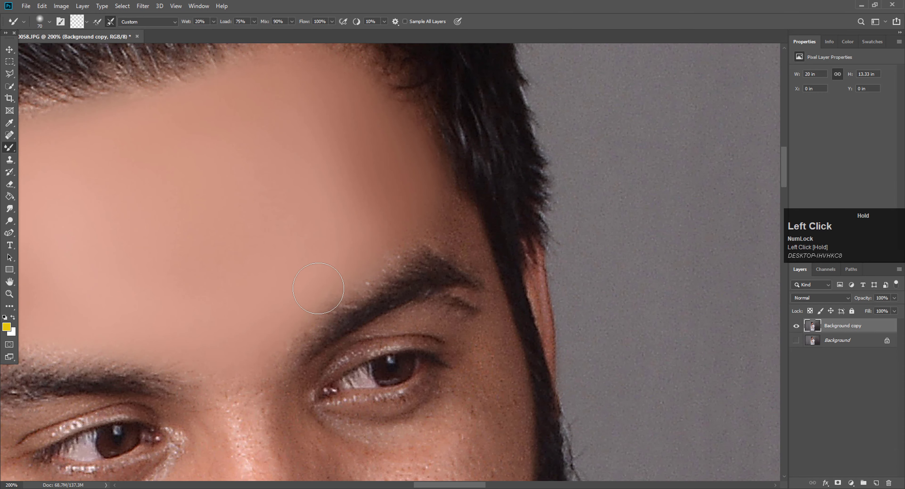
# Step: Smooth the shaded temple between the eyebrow's outer end and the hairline, starting with the Mixer Brush at size 50
pyautogui.scroll(1, 456, 174)
pyautogui.press('[')
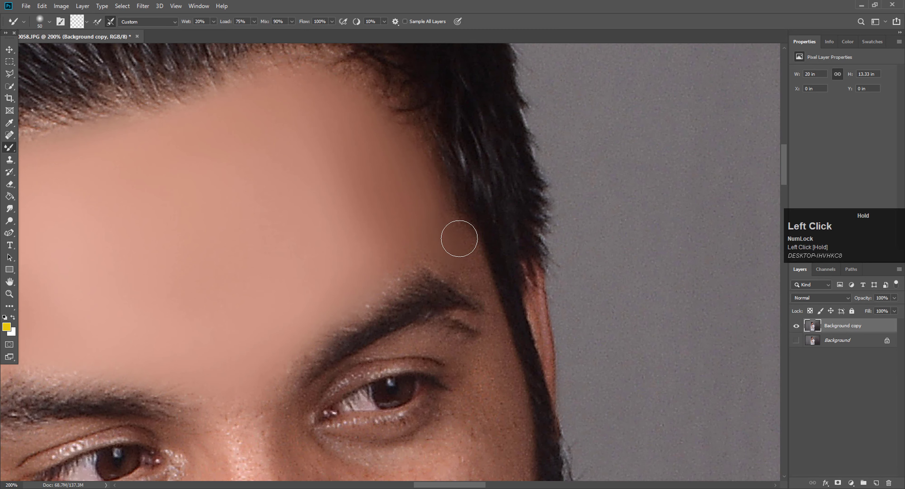
pyautogui.moveTo(466, 274); pyautogui.dragTo(432, 250)
pyautogui.press(']')
pyautogui.press('[')
pyautogui.press(']')
pyautogui.click(451, 271)
pyautogui.moveTo(367, 265); pyautogui.dragTo(366, 267)
# Step: Blend the lower forehead between and above the eyebrows with the Mixer Brush, increased to size 80
pyautogui.press(']')
pyautogui.press(']')
pyautogui.scroll(-2, 358, 311)
pyautogui.press(']')
pyautogui.moveTo(276, 289)
pyautogui.mouseDown()
pyautogui.moveTo(271, 311)
pyautogui.moveTo(243, 311)
pyautogui.moveTo(239, 347)
pyautogui.moveTo(212, 325)
pyautogui.moveTo(196, 325)
pyautogui.moveTo(184, 291)
pyautogui.mouseUp()
pyautogui.moveTo(337, 272)
pyautogui.mouseDown()
pyautogui.moveTo(278, 261)
pyautogui.moveTo(321, 255)
pyautogui.mouseUp()
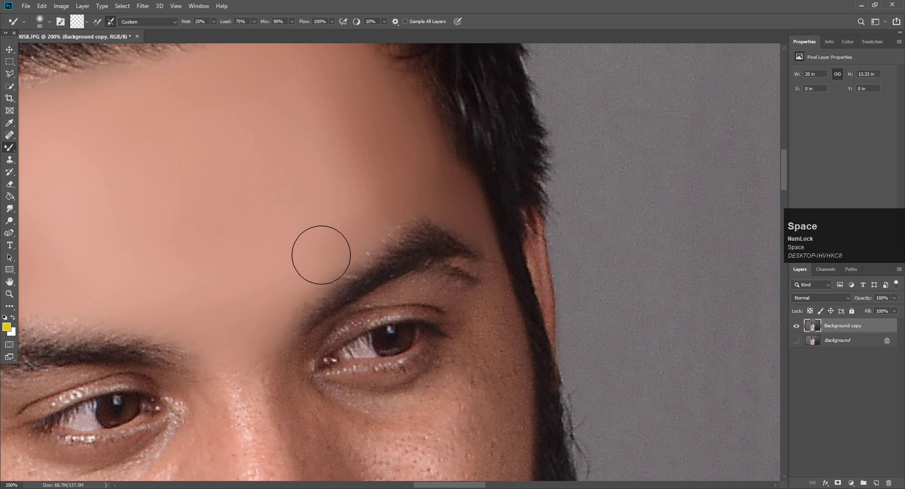
# Step: Touch up the forehead toward the temple on the bright side, then reduce the Mixer Brush to size 60
pyautogui.press('space')
pyautogui.moveTo(206, 237); pyautogui.dragTo(456, 192)
pyautogui.moveTo(338, 235)
pyautogui.mouseDown()
pyautogui.moveTo(347, 255)
pyautogui.moveTo(264, 246)
pyautogui.moveTo(234, 256)
pyautogui.moveTo(256, 231)
pyautogui.mouseUp()
pyautogui.press('[')
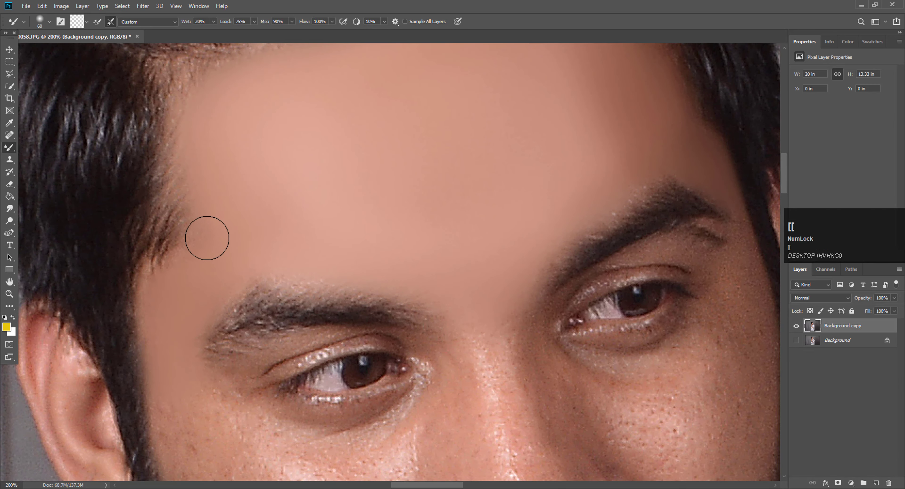
# Step: Smooth the outer cheek along the sideburn on the bright side with Mixer Brush sizes 70 and 50
pyautogui.scroll(-5, 206, 236)
pyautogui.moveTo(205, 201)
pyautogui.mouseDown()
pyautogui.moveTo(226, 227)
pyautogui.moveTo(202, 227)
pyautogui.mouseUp()
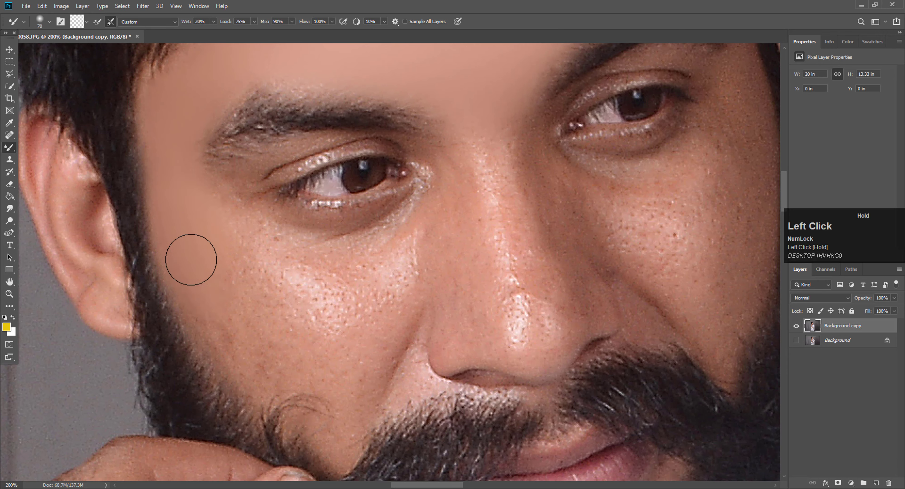
pyautogui.press('[')
pyautogui.press('[')
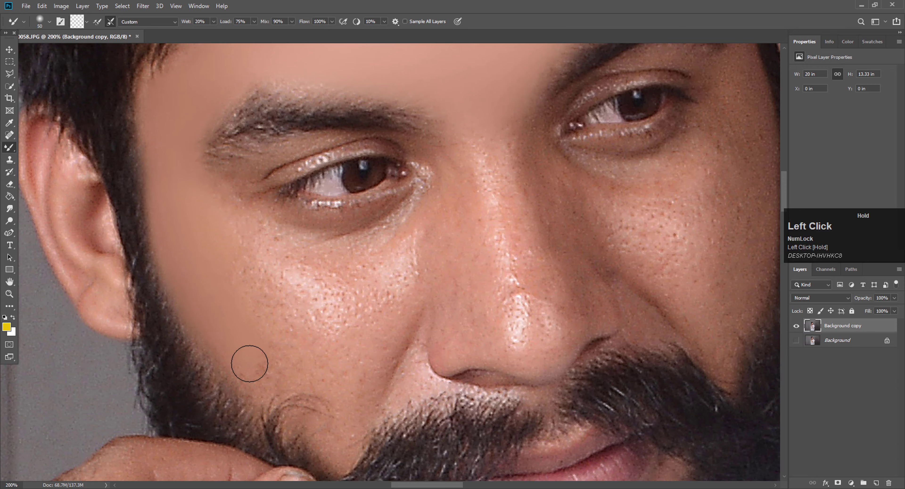
# Step: Smooth the lower bright cheek along the beard edge and beside the smile fold, starting with the Mixer Brush at size 40
pyautogui.scroll(-2, 296, 343)
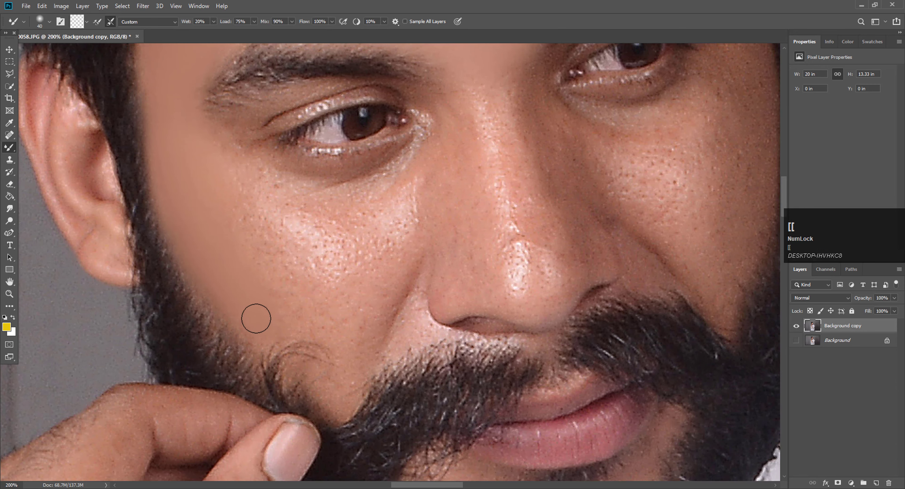
pyautogui.moveTo(256, 318); pyautogui.dragTo(285, 319)
pyautogui.scroll(-2, 371, 329)
pyautogui.click(335, 358)
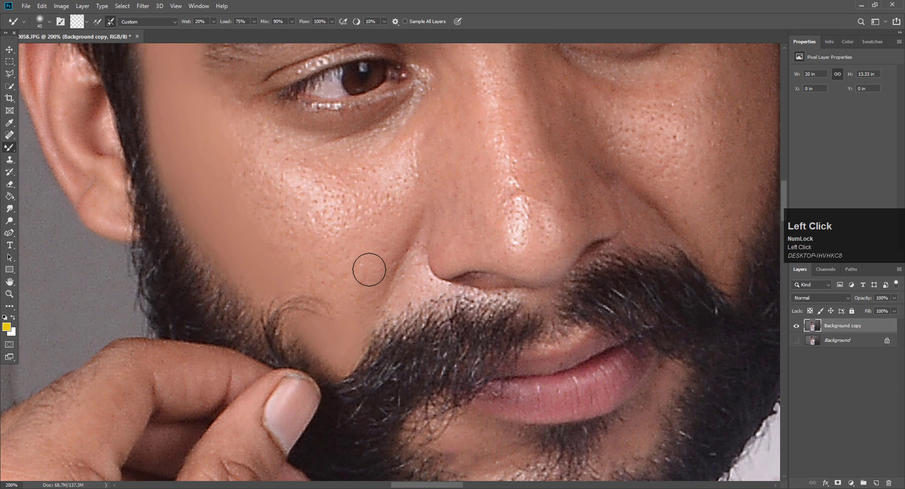
pyautogui.scroll(2, 368, 269)
pyautogui.press(']')
pyautogui.press(']')
pyautogui.moveTo(354, 323); pyautogui.dragTo(359, 335)
# Step: Blend the middle of the bright cheek below the shiny highlight with Mixer Brush sizes 70 and 80
pyautogui.scroll(2, 305, 331)
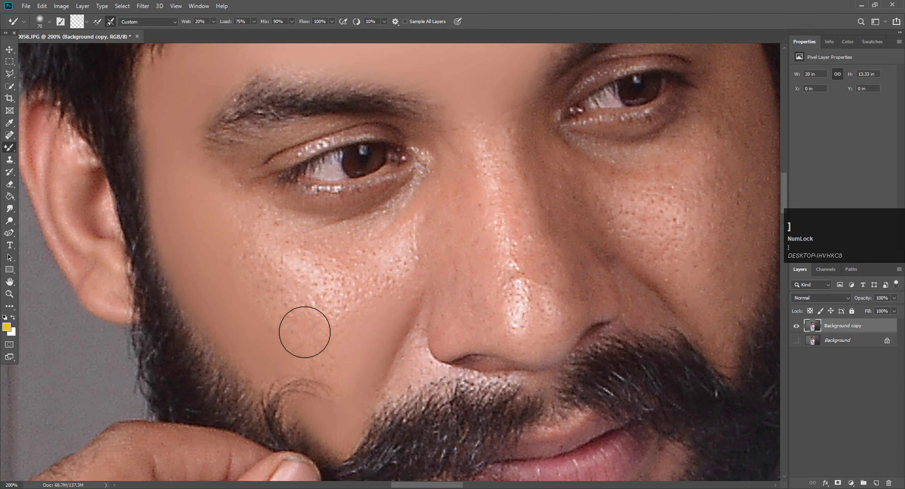
pyautogui.moveTo(305, 332)
pyautogui.mouseDown()
pyautogui.moveTo(347, 343)
pyautogui.moveTo(338, 352)
pyautogui.moveTo(291, 344)
pyautogui.moveTo(335, 338)
pyautogui.moveTo(351, 351)
pyautogui.moveTo(326, 322)
pyautogui.mouseUp()
pyautogui.scroll(-2, 329, 341)
pyautogui.press('[')
pyautogui.press('[')
pyautogui.scroll(2, 279, 302)
pyautogui.press(']')
pyautogui.press(']')
pyautogui.press(']')
pyautogui.press(']')
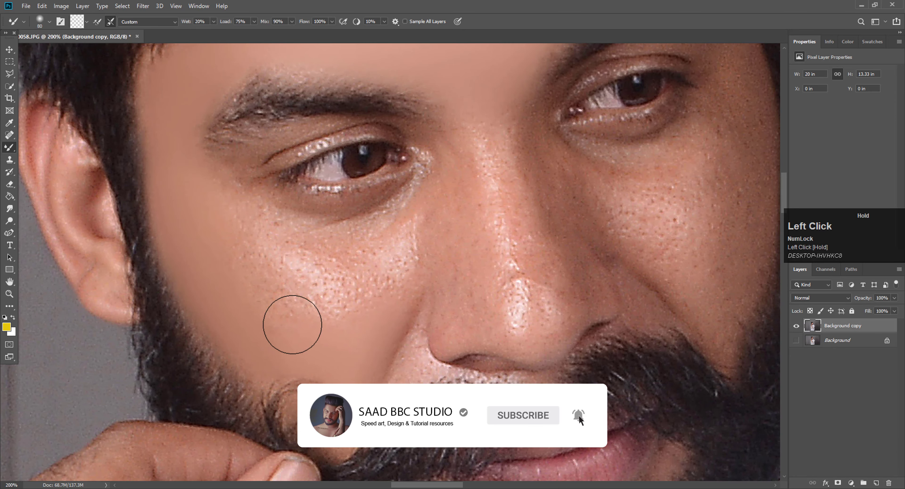
# Step: Smooth the skin below the outer corner of the bright-side eye with the Mixer Brush at size 60
pyautogui.scroll(2, 226, 236)
pyautogui.scroll(2, 223, 263)
pyautogui.press('[')
pyautogui.press('[')
pyautogui.click(246, 295)
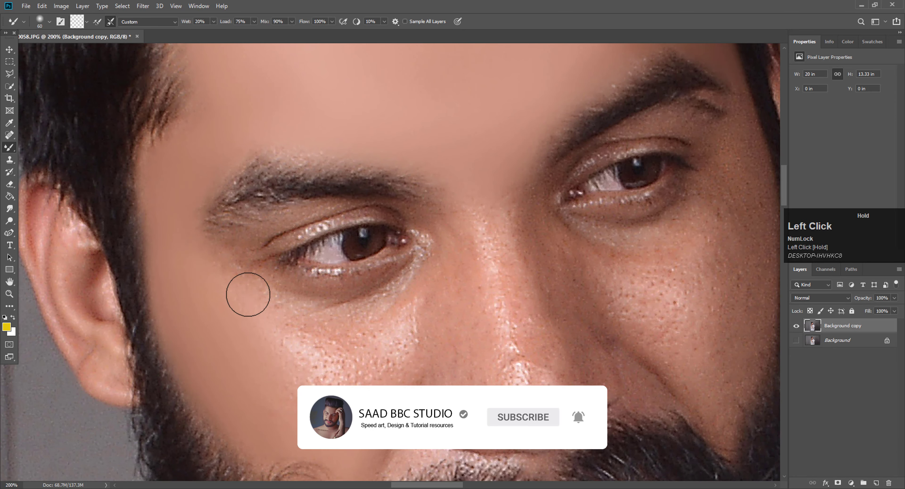
# Step: Smooth away the pores in the bright cheek's shiny highlight, enlarging the Mixer Brush up to size 80
pyautogui.moveTo(333, 365)
pyautogui.mouseDown()
pyautogui.moveTo(267, 316)
pyautogui.moveTo(343, 358)
pyautogui.mouseUp()
pyautogui.moveTo(277, 369)
pyautogui.mouseDown()
pyautogui.moveTo(370, 360)
pyautogui.moveTo(394, 343)
pyautogui.moveTo(349, 401)
pyautogui.moveTo(369, 378)
pyautogui.moveTo(289, 395)
pyautogui.moveTo(262, 391)
pyautogui.moveTo(241, 365)
pyautogui.moveTo(235, 330)
pyautogui.mouseUp()
pyautogui.scroll(1, 280, 416)
pyautogui.press(']')
pyautogui.moveTo(227, 377); pyautogui.dragTo(323, 437)
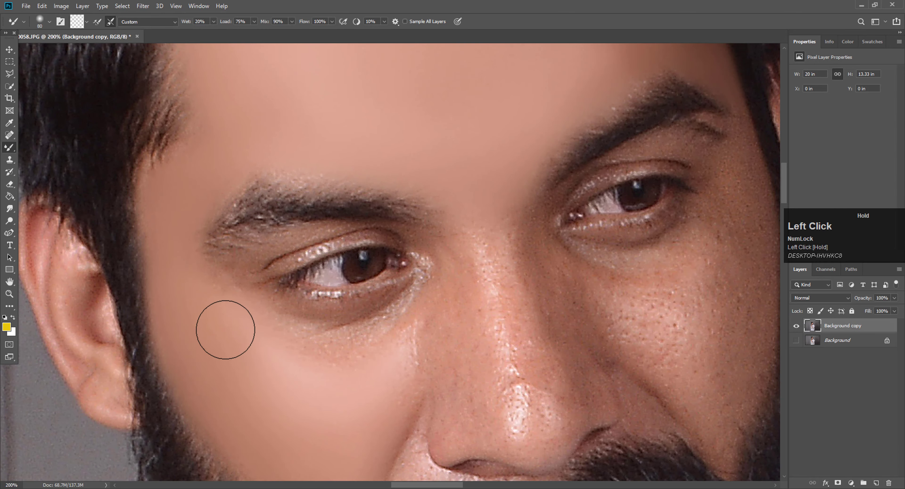
# Step: Smooth the outer under-eye area on the bright side with a smaller Mixer Brush, starting at size 40
pyautogui.scroll(2, 220, 309)
pyautogui.press('[')
pyautogui.press('[')
pyautogui.press('[')
pyautogui.press('[')
pyautogui.scroll(-1, 252, 319)
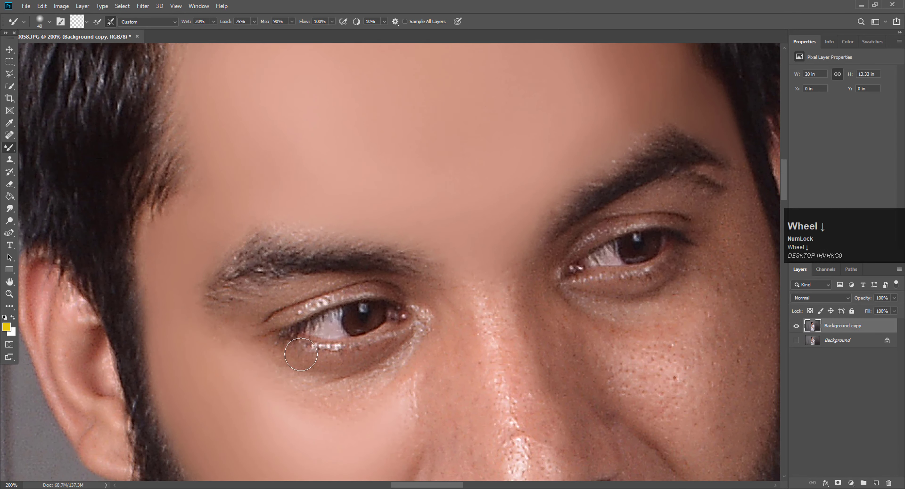
pyautogui.press(']')
pyautogui.press(']')
pyautogui.click(319, 376)
# Step: Smooth the under-eye shadow toward the bright-side eye's inner corner, reducing the Mixer Brush to size 40
pyautogui.press('[')
pyautogui.press('[')
pyautogui.moveTo(325, 378); pyautogui.dragTo(381, 353)
pyautogui.press('[')
pyautogui.moveTo(335, 370); pyautogui.dragTo(408, 319)
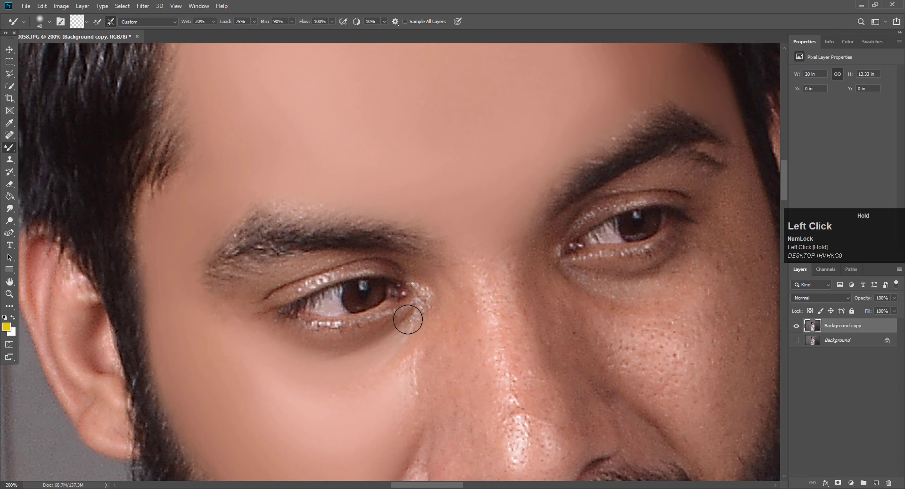
# Step: Blend the upper inner cheek beside the nose on the bright side with the Mixer Brush at size 45
pyautogui.scroll(-2, 389, 346)
pyautogui.press(']')
pyautogui.click(402, 328)
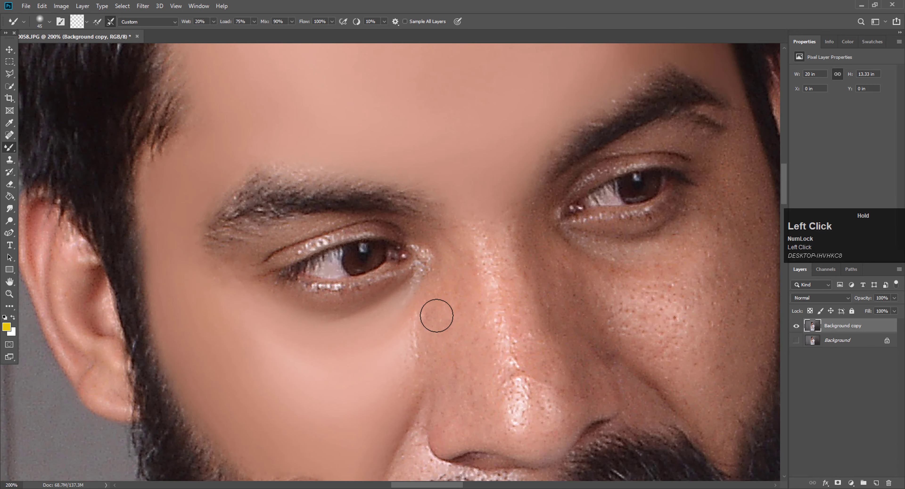
pyautogui.moveTo(417, 323); pyautogui.dragTo(409, 327)
# Step: Blend the bright cheek from below the temple across to the side of the nose with the Mixer Brush at size 80
pyautogui.scroll(-1, 396, 322)
pyautogui.press(']')
pyautogui.press(']')
pyautogui.press(']')
pyautogui.press(']')
pyautogui.moveTo(215, 230); pyautogui.dragTo(230, 268)
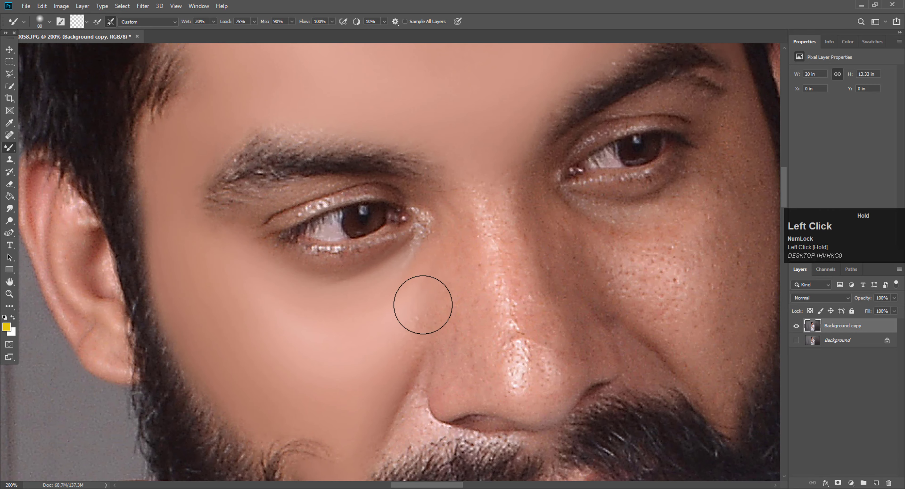
# Step: Try to smooth the bright-side upper eyelid with the Mixer Brush at size 35, and undo the stroke
pyautogui.scroll(2, 360, 340)
pyautogui.press('[')
pyautogui.press('[')
pyautogui.press('[')
pyautogui.press('[')
pyautogui.press('[')
pyautogui.press('[')
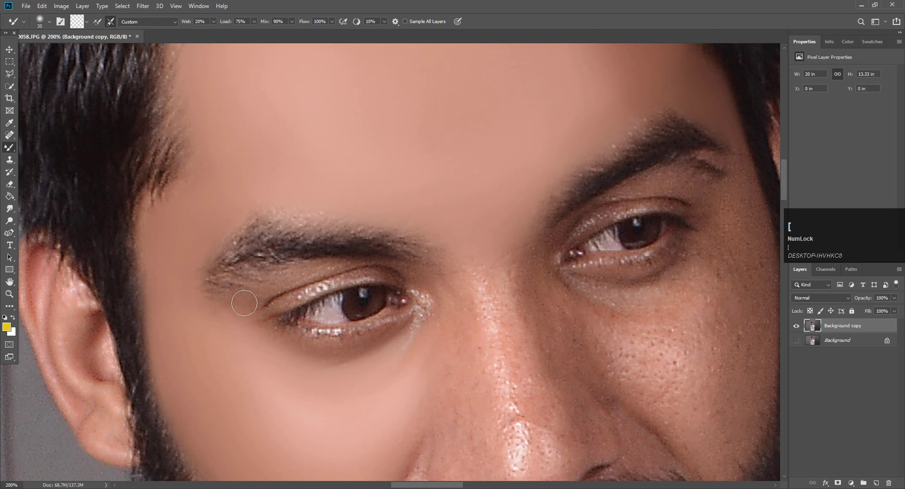
pyautogui.moveTo(286, 290)
pyautogui.mouseDown()
pyautogui.moveTo(274, 286)
pyautogui.moveTo(301, 267)
pyautogui.moveTo(330, 299)
pyautogui.moveTo(447, 293)
pyautogui.mouseUp()
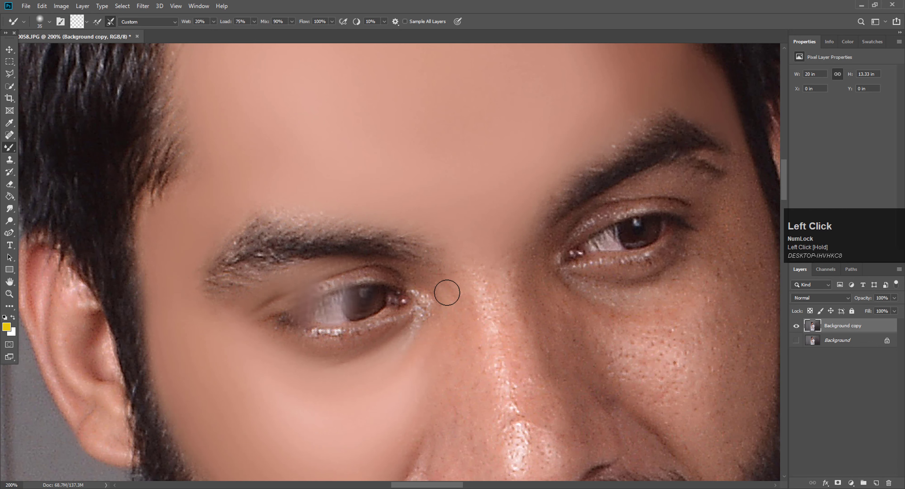
pyautogui.hotkey('ctrl', 'z')
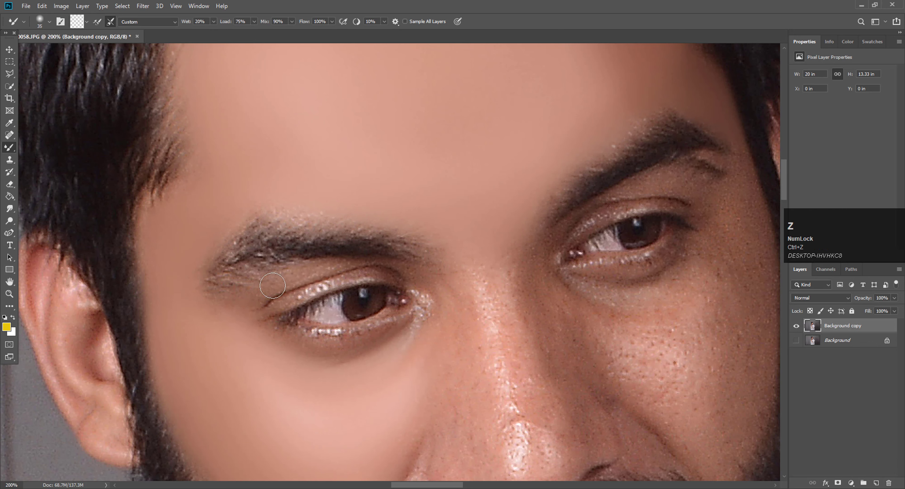
# Step: Smooth the skin between the bright-side eyebrow and eyelid and around the inner eye corner, starting with the Mixer Brush at size 30
pyautogui.press('[')
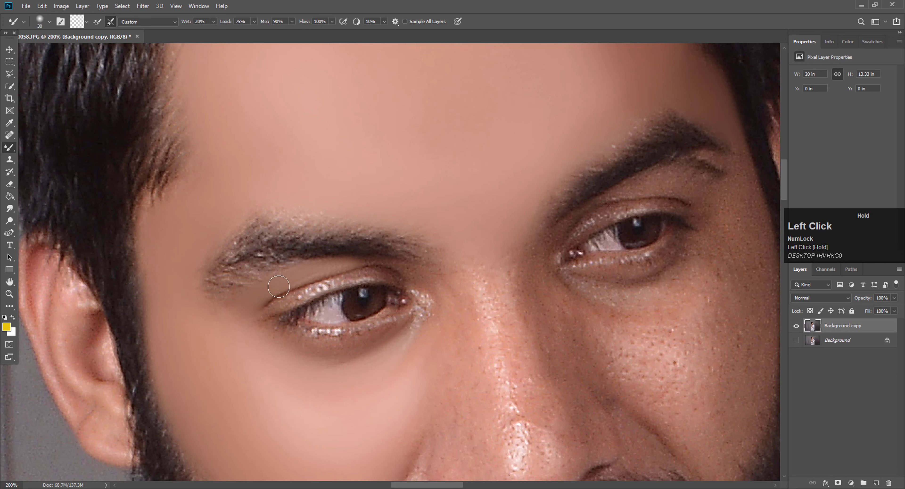
pyautogui.press('[')
pyautogui.press('[')
pyautogui.press(']')
pyautogui.press(']')
pyautogui.press(']')
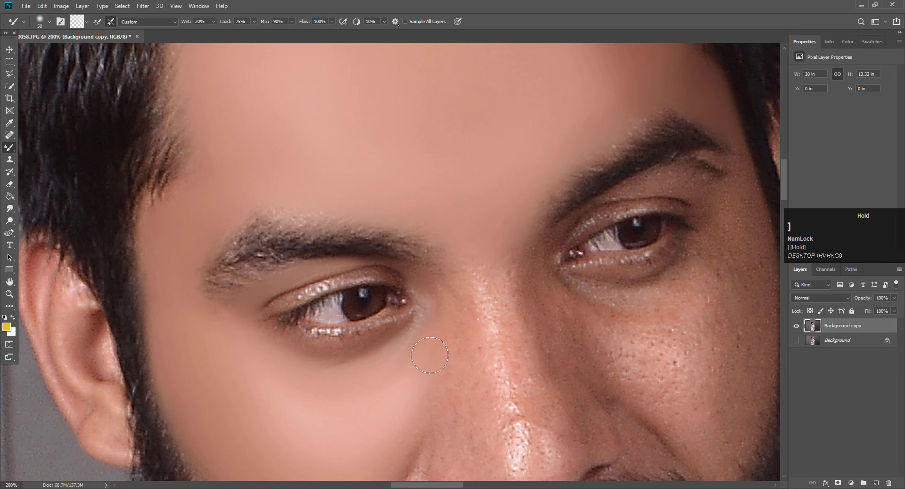
# Step: Blend the inner bright cheek into the side of the nose with the Mixer Brush at size 70
pyautogui.scroll(-1, 411, 341)
pyautogui.press(']')
pyautogui.press(']')
pyautogui.moveTo(444, 334); pyautogui.dragTo(426, 343)
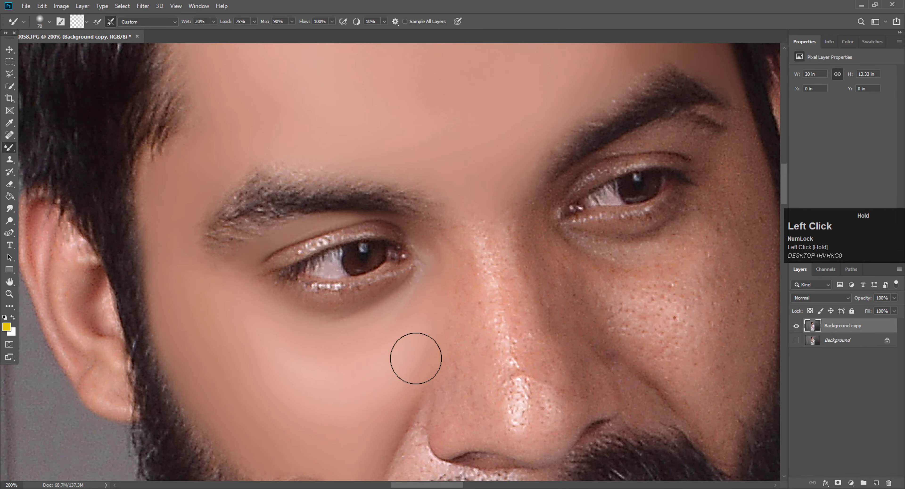
# Step: Smooth the bright side of the nose down to the nostril with Mixer Brush sizes 60 and 50
pyautogui.scroll(1, 421, 344)
pyautogui.press('[')
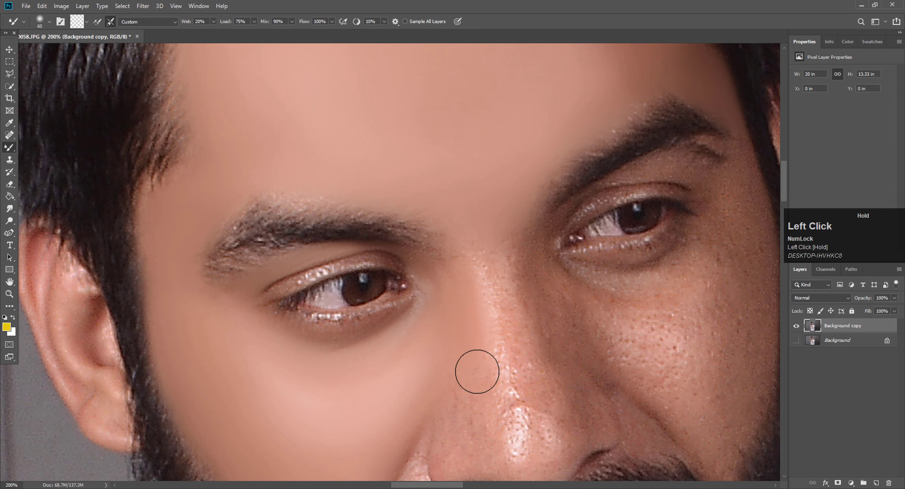
pyautogui.scroll(-1, 477, 371)
pyautogui.press('[')
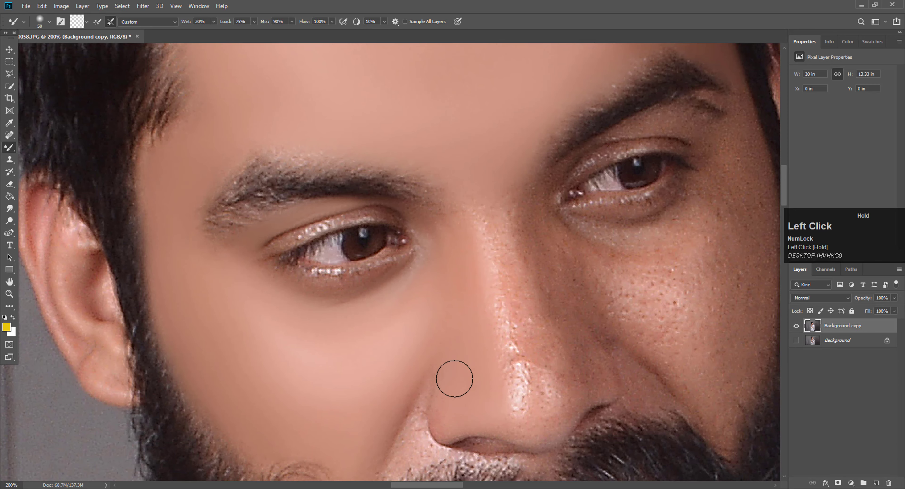
# Step: Smooth the bridge of the nose along its highlight, from between the eyes toward the tip, with the Mixer Brush around size 70
pyautogui.press(']')
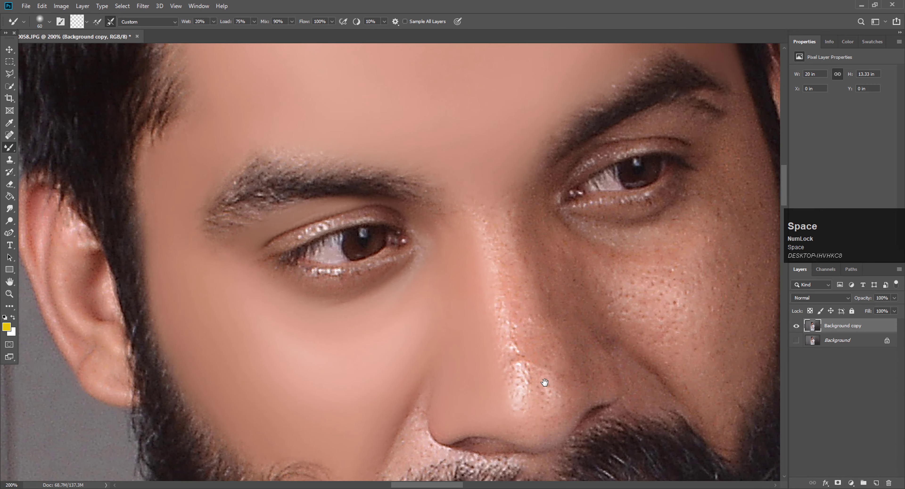
pyautogui.moveTo(542, 382); pyautogui.dragTo(453, 386)
pyautogui.press(']')
pyautogui.moveTo(430, 356); pyautogui.dragTo(426, 352)
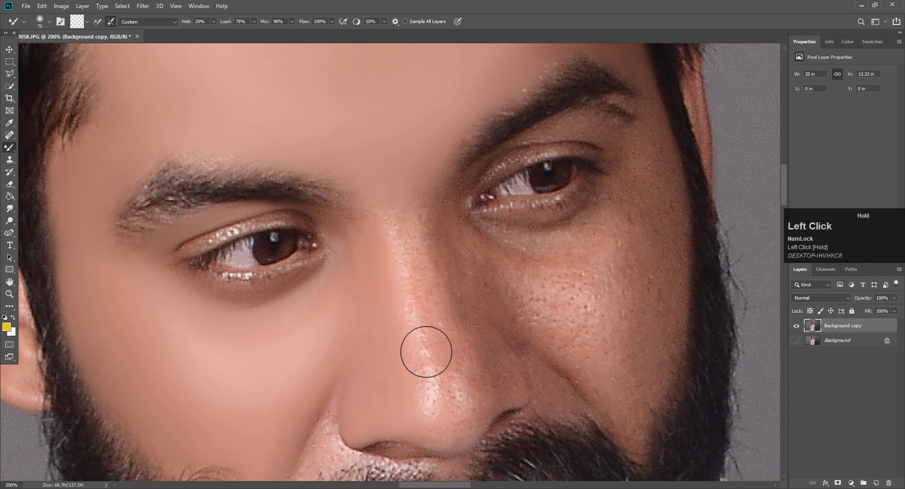
pyautogui.moveTo(391, 197); pyautogui.dragTo(404, 230)
pyautogui.press(']')
pyautogui.moveTo(405, 283)
pyautogui.mouseDown()
pyautogui.moveTo(433, 351)
pyautogui.moveTo(428, 309)
pyautogui.moveTo(440, 353)
pyautogui.mouseUp()
pyautogui.press('[')
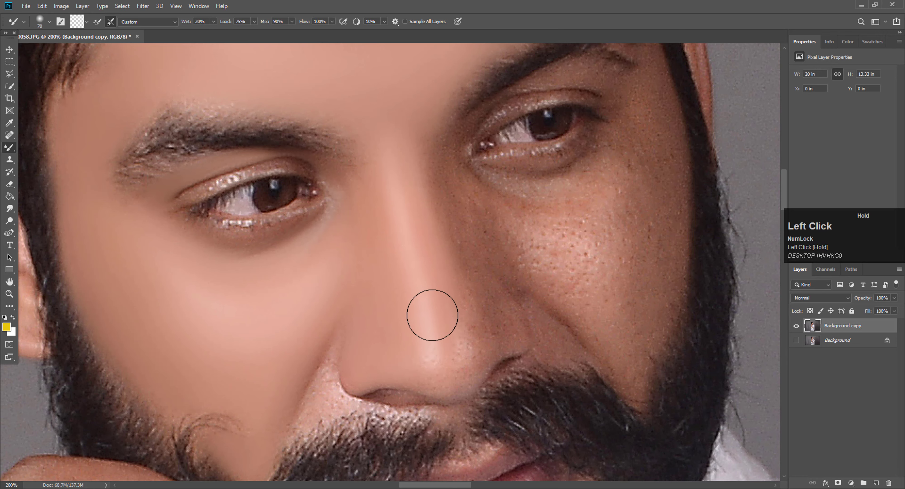
# Step: Smooth the tip and lower edge of the nose with the Mixer Brush at size 50
pyautogui.press('[')
pyautogui.press('[')
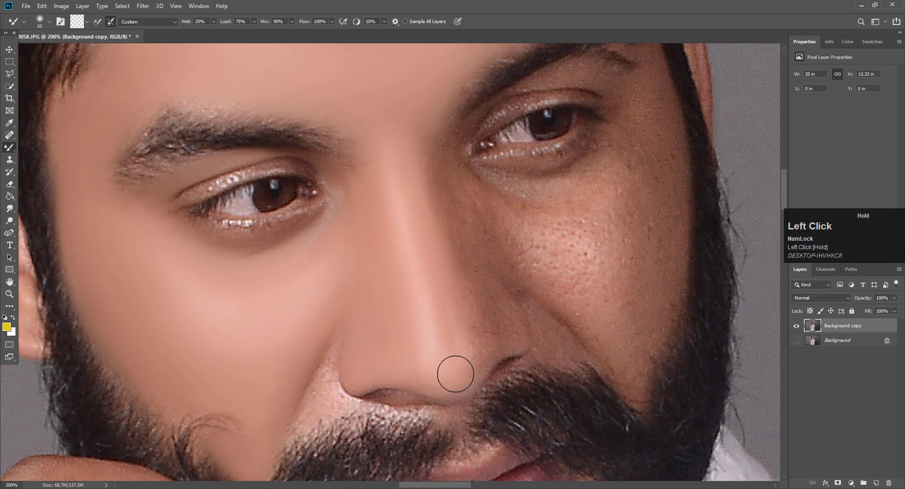
pyautogui.moveTo(455, 373); pyautogui.dragTo(457, 322)
pyautogui.press(']')
pyautogui.press('[')
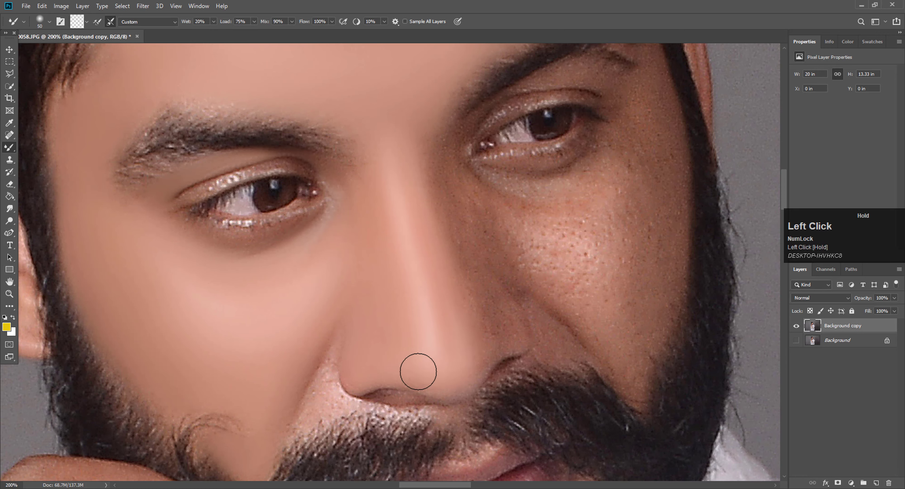
# Step: Smooth the skin beside the nostril and above the moustache on the bright side with the Mixer Brush at size 35
pyautogui.scroll(-2, 288, 363)
pyautogui.press('[')
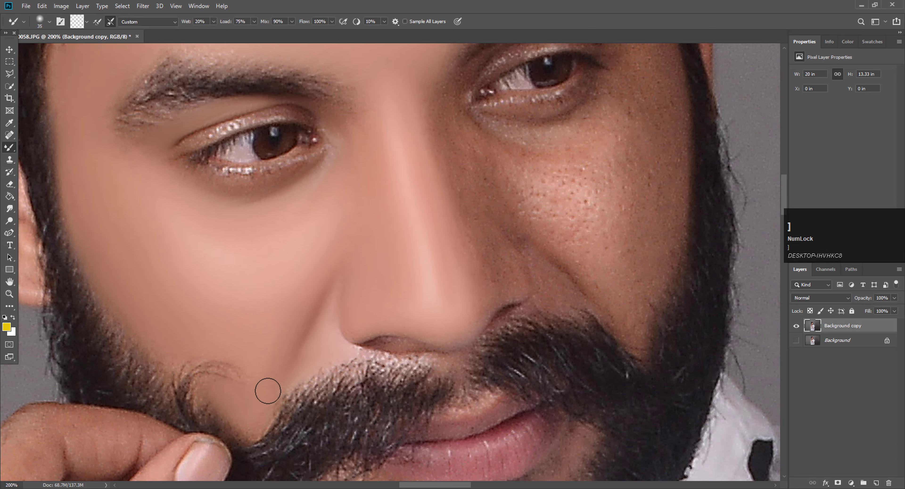
pyautogui.scroll(1, 314, 357)
pyautogui.scroll(1, 382, 325)
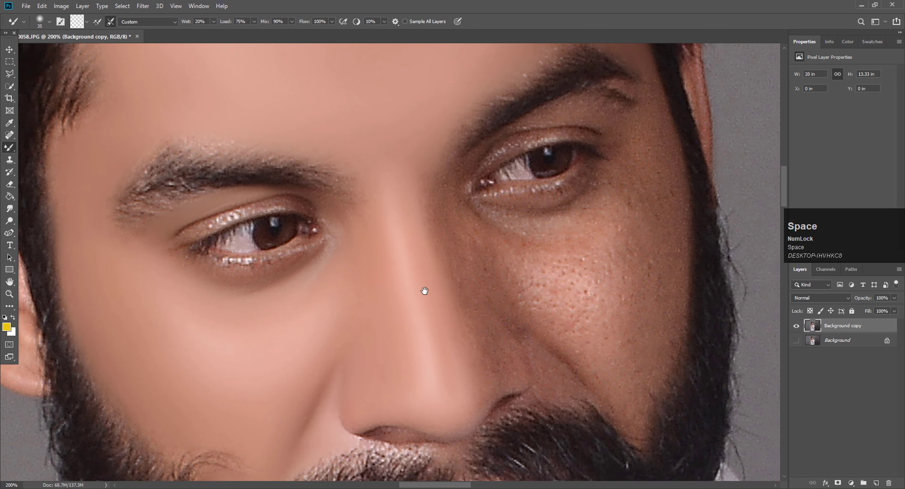
# Step: Smooth the skin between the eyebrows and at the inner end of the bright-side eyebrow with the Mixer Brush around size 50
pyautogui.moveTo(433, 261); pyautogui.dragTo(374, 339)
pyautogui.scroll(1, 374, 339)
pyautogui.press(']')
pyautogui.press(']')
pyautogui.press(']')
pyautogui.press(']')
pyautogui.moveTo(306, 229); pyautogui.dragTo(332, 266)
pyautogui.press('[')
pyautogui.press('[')
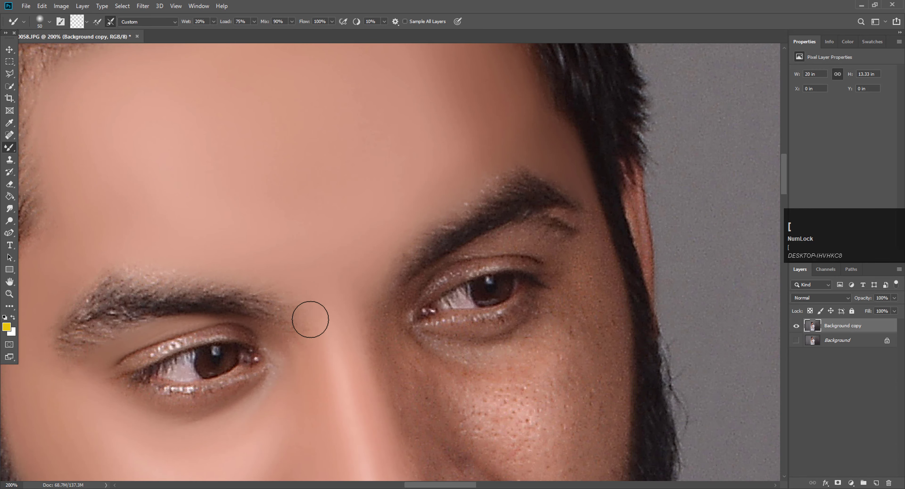
pyautogui.scroll(-1, 310, 317)
pyautogui.moveTo(295, 308); pyautogui.dragTo(291, 307)
# Step: Smooth the upper shadowed side of the nose beside the inner eye corner with the Mixer Brush at size 60
pyautogui.scroll(-1, 345, 311)
pyautogui.moveTo(365, 329); pyautogui.dragTo(238, 279)
pyautogui.scroll(-2, 252, 288)
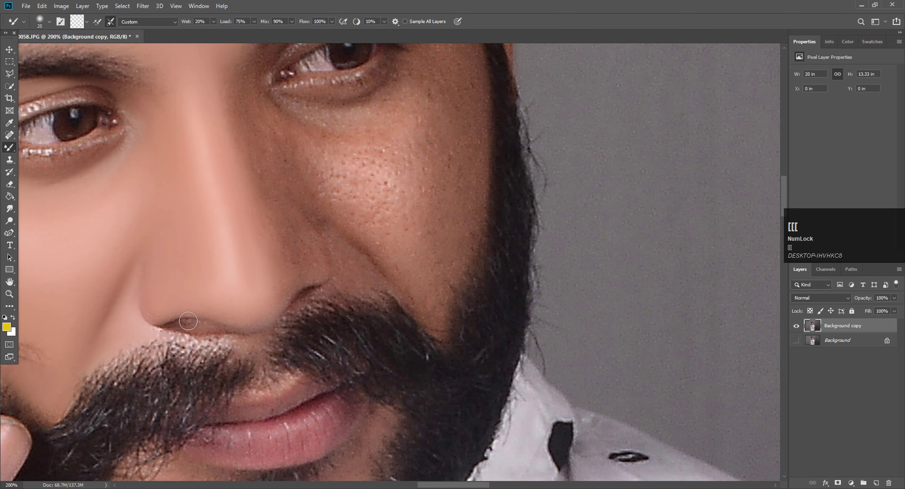
pyautogui.scroll(1, 239, 322)
pyautogui.press(']')
pyautogui.press(']')
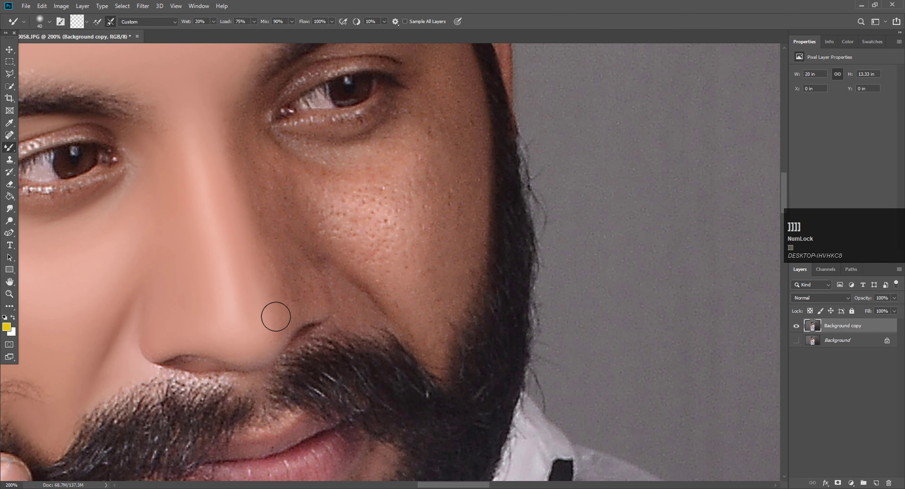
pyautogui.scroll(1, 259, 335)
pyautogui.press(']')
pyautogui.press(']')
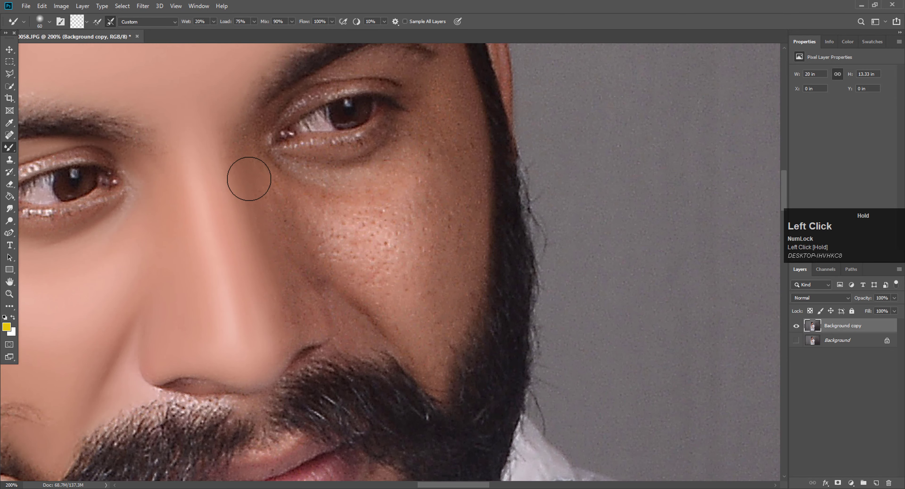
# Step: Smooth the lower shadowed side of the nose toward the nostril with the Mixer Brush at size 50
pyautogui.scroll(-1, 279, 276)
pyautogui.press('[')
pyautogui.press('[')
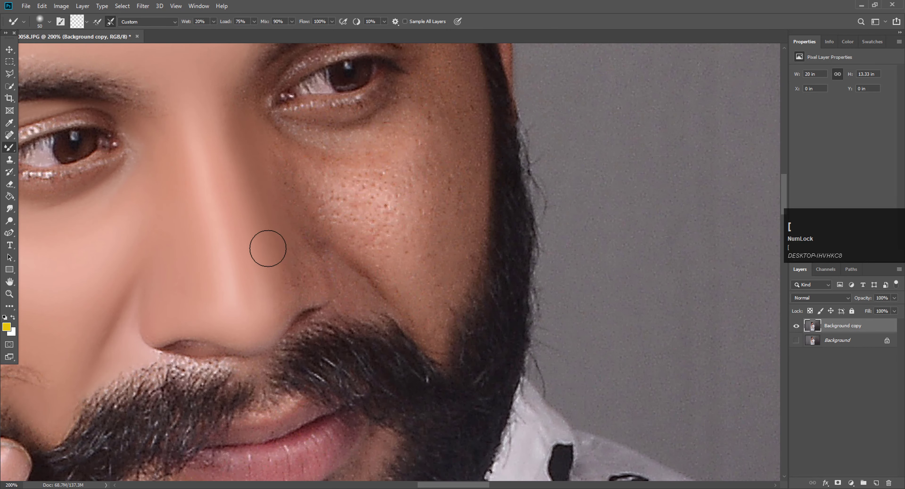
pyautogui.moveTo(280, 255)
pyautogui.mouseDown()
pyautogui.moveTo(286, 297)
pyautogui.moveTo(298, 293)
pyautogui.moveTo(289, 283)
pyautogui.moveTo(313, 285)
pyautogui.moveTo(288, 253)
pyautogui.moveTo(268, 175)
pyautogui.moveTo(262, 197)
pyautogui.moveTo(252, 175)
pyautogui.moveTo(274, 208)
pyautogui.mouseUp()
pyautogui.scroll(1, 268, 173)
pyautogui.scroll(5, 408, 237)
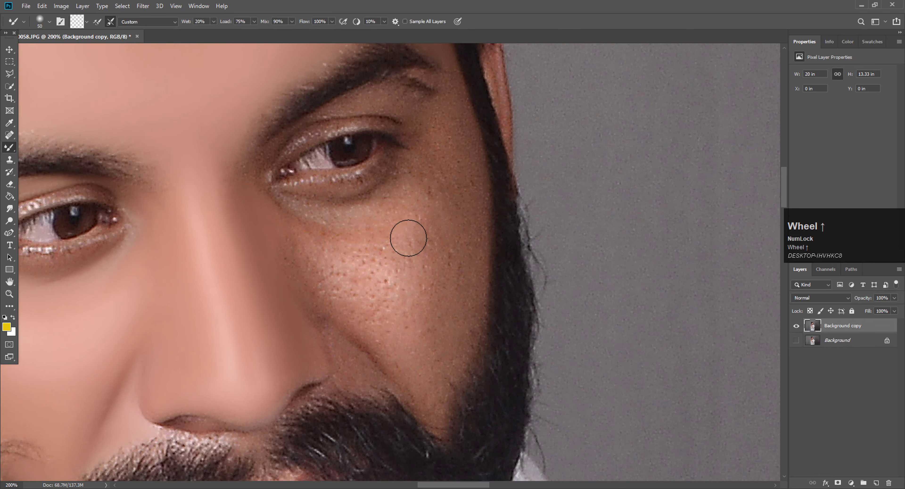
# Step: Smooth the temple between the eyebrow tail and the hairline on the shadowed side, starting with the Mixer Brush at size 25
pyautogui.press('[')
pyautogui.press('[')
pyautogui.moveTo(447, 193); pyautogui.dragTo(455, 191)
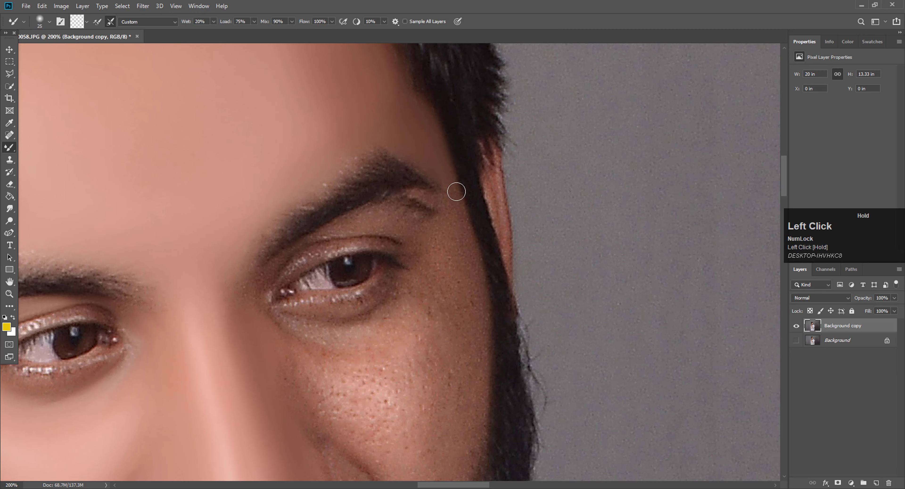
pyautogui.press(']')
pyautogui.press(']')
pyautogui.press(']')
pyautogui.moveTo(453, 214)
pyautogui.mouseDown()
pyautogui.moveTo(446, 241)
pyautogui.moveTo(408, 223)
pyautogui.moveTo(433, 233)
pyautogui.moveTo(447, 217)
pyautogui.mouseUp()
pyautogui.scroll(1, 456, 260)
# Step: Smooth the skin between the shadowed-side eyebrow and upper eyelid with the Mixer Brush at size 25 and smaller
pyautogui.press('[')
pyautogui.press('[')
pyautogui.press('[')
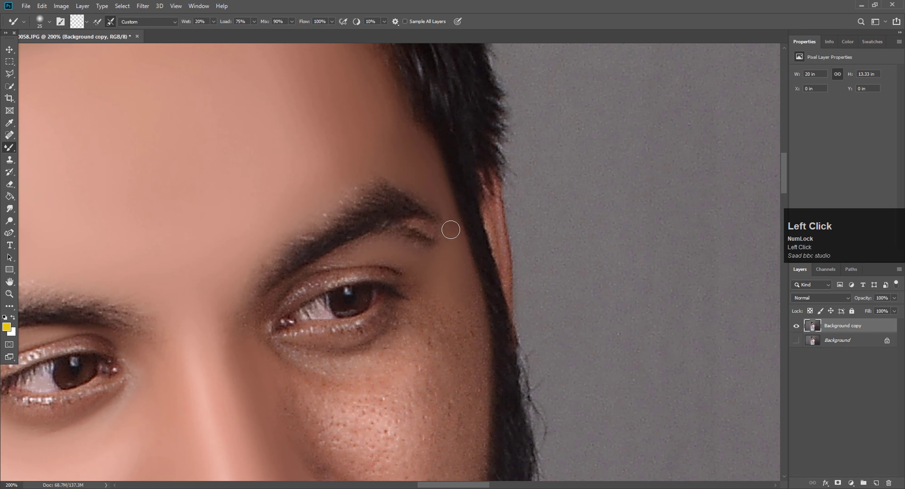
pyautogui.press('[')
pyautogui.moveTo(373, 253)
pyautogui.mouseDown()
pyautogui.moveTo(330, 255)
pyautogui.moveTo(308, 270)
pyautogui.mouseUp()
# Step: Smooth the outer part of the shadowed cheek from the eye corner down to the beard with an enlarged Mixer Brush
pyautogui.press(']')
pyautogui.scroll(-2, 257, 323)
pyautogui.press(']')
pyautogui.press(']')
pyautogui.press(']')
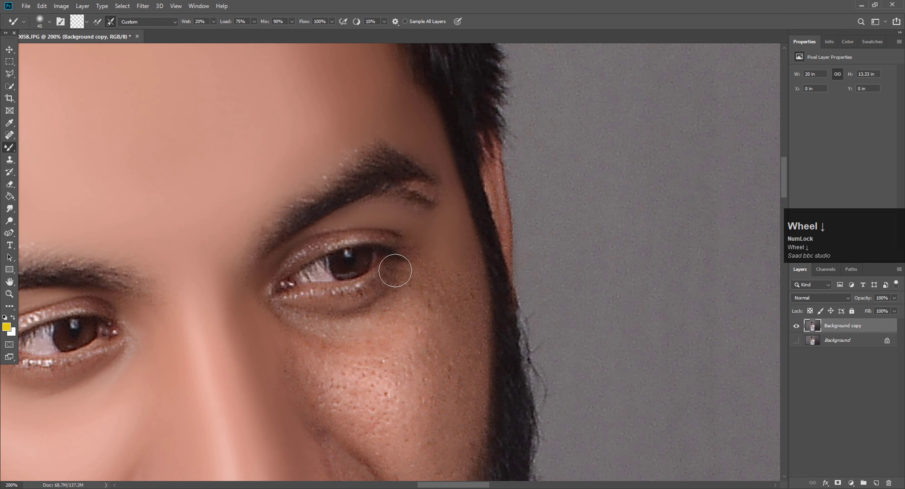
pyautogui.scroll(-3, 396, 264)
pyautogui.press(']')
pyautogui.press(']')
pyautogui.press(']')
pyautogui.press(']')
pyautogui.moveTo(424, 258)
pyautogui.mouseDown()
pyautogui.moveTo(421, 277)
pyautogui.moveTo(437, 290)
pyautogui.moveTo(450, 196)
pyautogui.moveTo(461, 344)
pyautogui.moveTo(460, 278)
pyautogui.moveTo(462, 300)
pyautogui.moveTo(457, 390)
pyautogui.mouseUp()
pyautogui.scroll(-2, 453, 350)
pyautogui.press('[')
pyautogui.moveTo(445, 352)
pyautogui.mouseDown()
pyautogui.moveTo(442, 376)
pyautogui.moveTo(445, 364)
pyautogui.mouseUp()
# Step: Blend the middle of the shadowed cheek up toward the temple with Mixer Brush sizes 80 and 70
pyautogui.scroll(2, 412, 347)
pyautogui.press(']')
pyautogui.press(']')
pyautogui.moveTo(390, 359)
pyautogui.mouseDown()
pyautogui.moveTo(353, 299)
pyautogui.moveTo(413, 266)
pyautogui.moveTo(358, 289)
pyautogui.moveTo(408, 275)
pyautogui.moveTo(392, 316)
pyautogui.moveTo(416, 311)
pyautogui.moveTo(436, 270)
pyautogui.mouseUp()
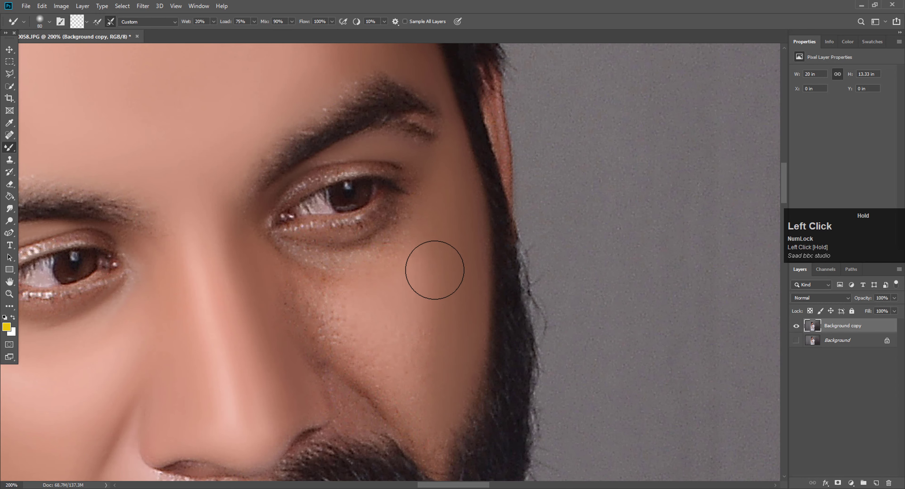
pyautogui.scroll(2, 434, 269)
pyautogui.moveTo(426, 320)
pyautogui.mouseDown()
pyautogui.moveTo(434, 249)
pyautogui.moveTo(449, 231)
pyautogui.mouseUp()
pyautogui.press('[')
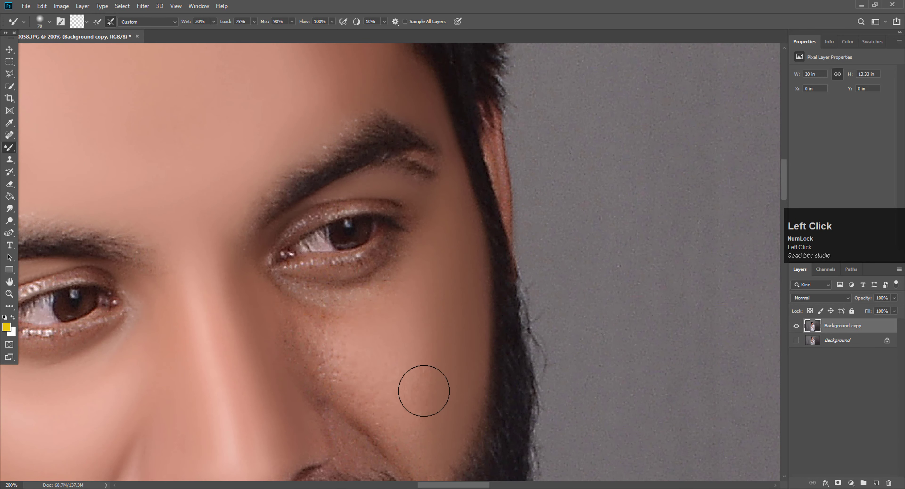
pyautogui.moveTo(424, 390)
pyautogui.mouseDown()
pyautogui.moveTo(418, 405)
pyautogui.moveTo(392, 390)
pyautogui.moveTo(430, 378)
pyautogui.mouseUp()
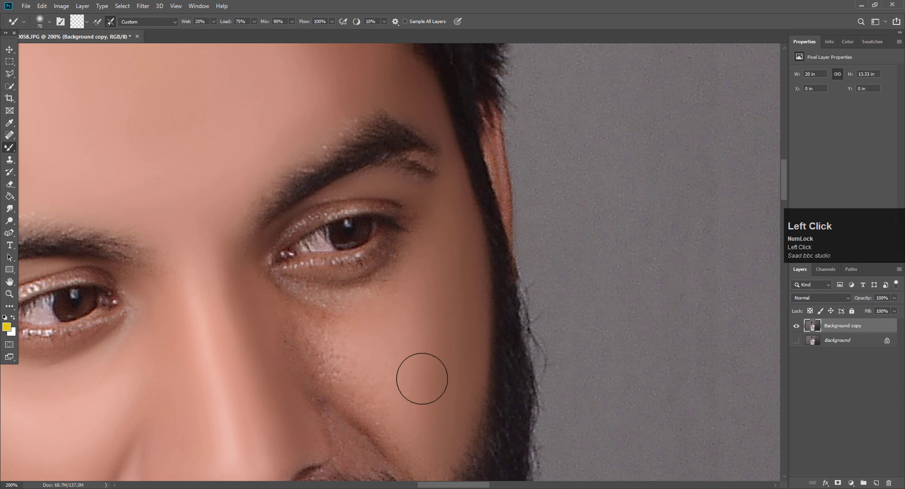
# Step: Smooth the lower and inner shadowed cheek up to the side of the nose with the Mixer Brush reduced from size 70
pyautogui.press('[')
pyautogui.moveTo(410, 436)
pyautogui.mouseDown()
pyautogui.moveTo(380, 405)
pyautogui.moveTo(309, 365)
pyautogui.moveTo(297, 343)
pyautogui.moveTo(345, 368)
pyautogui.moveTo(294, 345)
pyautogui.moveTo(279, 375)
pyautogui.mouseUp()
pyautogui.scroll(1, 309, 365)
pyautogui.press('[')
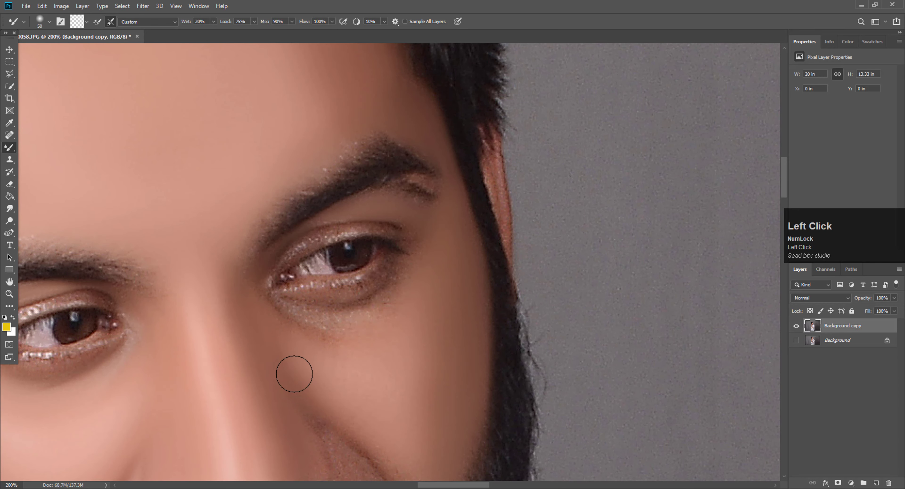
# Step: Smooth the under-eye skin on the shadowed side, from the inner to the outer corner, with the Mixer Brush around size 50
pyautogui.scroll(2, 301, 364)
pyautogui.moveTo(332, 390)
pyautogui.mouseDown()
pyautogui.moveTo(271, 353)
pyautogui.moveTo(340, 375)
pyautogui.moveTo(296, 366)
pyautogui.moveTo(383, 363)
pyautogui.moveTo(350, 391)
pyautogui.mouseUp()
pyautogui.scroll(1, 347, 375)
pyautogui.moveTo(400, 359); pyautogui.dragTo(407, 337)
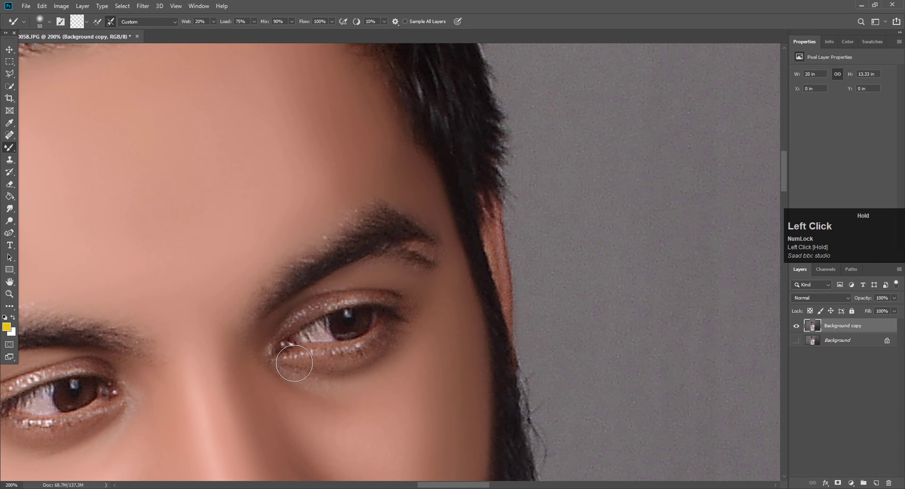
pyautogui.press('[')
pyautogui.moveTo(308, 380)
pyautogui.mouseDown()
pyautogui.moveTo(373, 368)
pyautogui.moveTo(421, 320)
pyautogui.mouseUp()
# Step: Blend the under-eye area into the shadowed cheek with the Mixer Brush at size 60 to 70
pyautogui.scroll(-2, 403, 339)
pyautogui.press(']')
pyautogui.press(']')
pyautogui.press(']')
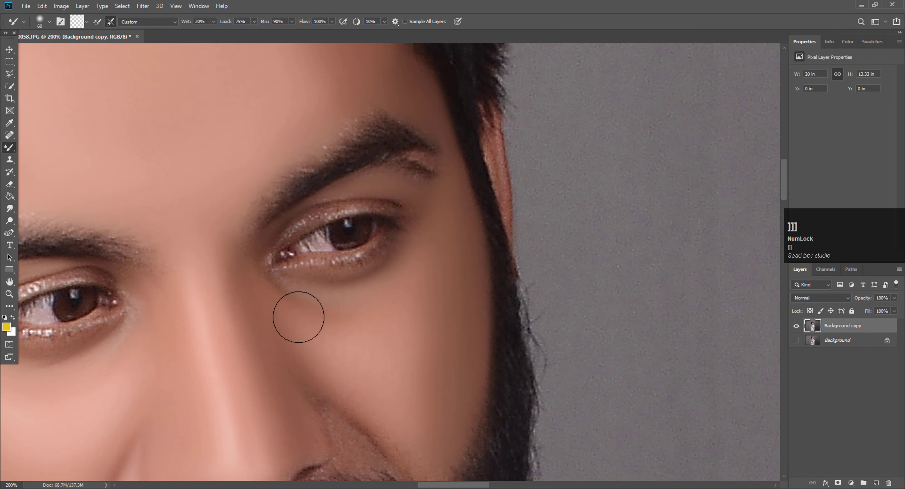
pyautogui.moveTo(389, 359); pyautogui.dragTo(358, 363)
# Step: Smooth along the smile line on the shadowed side, from the nose to the beard, with the Mixer Brush at size 45 and smaller
pyautogui.scroll(-1, 358, 363)
pyautogui.press('[')
pyautogui.press('[')
pyautogui.press('[')
pyautogui.moveTo(392, 397); pyautogui.dragTo(369, 390)
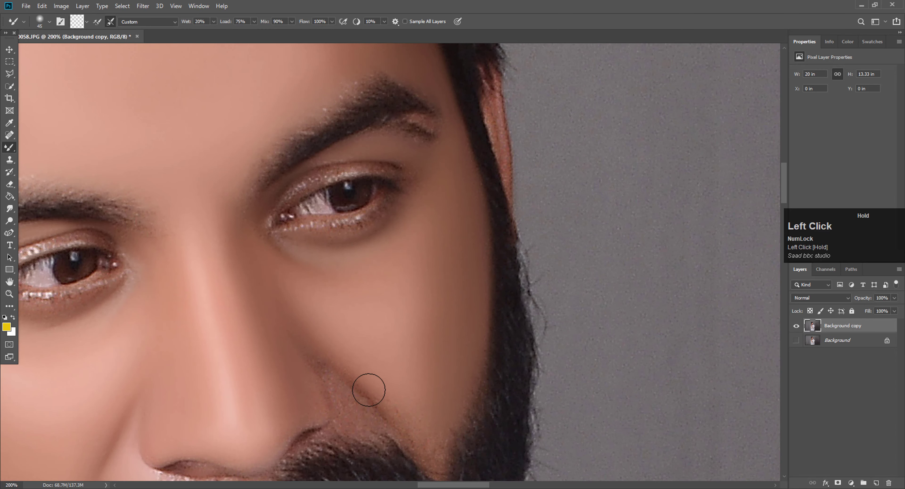
pyautogui.press('[')
pyautogui.press('[')
pyautogui.moveTo(307, 359); pyautogui.dragTo(323, 373)
pyautogui.press(']')
pyautogui.scroll(-1, 346, 402)
pyautogui.moveTo(420, 389)
pyautogui.mouseDown()
pyautogui.moveTo(431, 408)
pyautogui.moveTo(435, 349)
pyautogui.moveTo(434, 360)
pyautogui.moveTo(382, 334)
pyautogui.moveTo(406, 372)
pyautogui.moveTo(372, 356)
pyautogui.mouseUp()
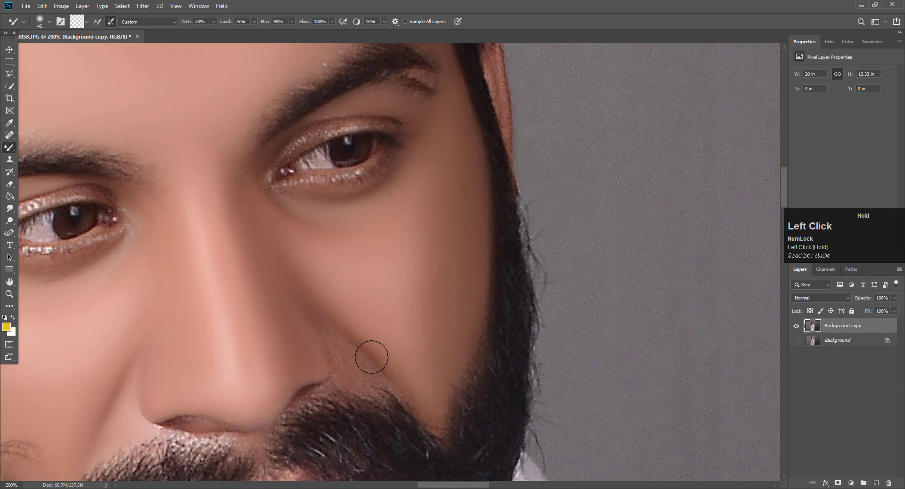
# Step: Smooth the skin between the shadowed nostril, smile line and moustache with the Mixer Brush around size 25
pyautogui.scroll(-1, 355, 313)
pyautogui.press('[')
pyautogui.scroll(1, 355, 314)
pyautogui.press('[')
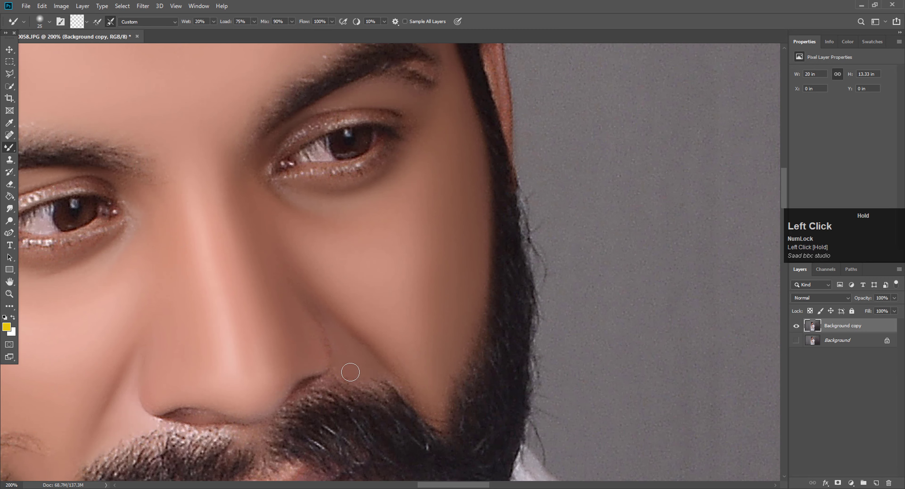
pyautogui.press(']')
pyautogui.moveTo(324, 316)
pyautogui.mouseDown()
pyautogui.moveTo(377, 369)
pyautogui.moveTo(404, 369)
pyautogui.mouseUp()
pyautogui.scroll(-3, 427, 371)
pyautogui.press('[')
pyautogui.click(419, 390)
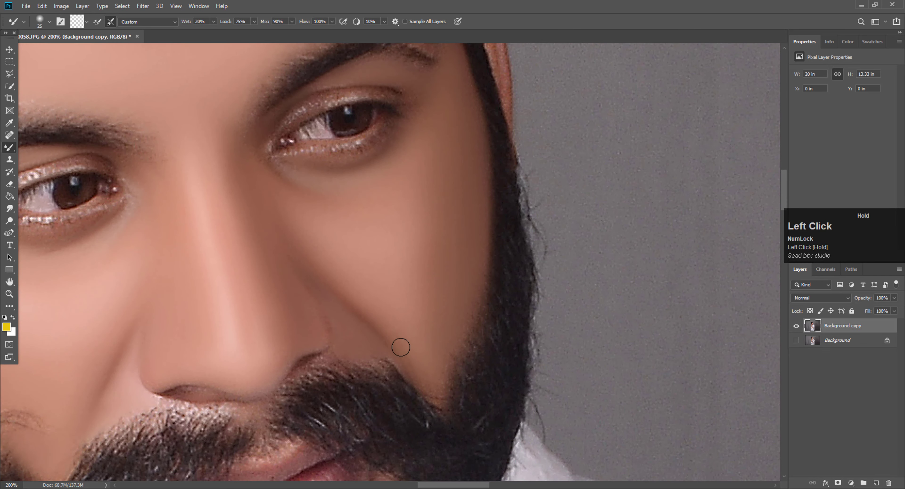
# Step: Refine the lower end of the smile line and the shadowed nostril edge with Mixer Brush sizes 25 and 15
pyautogui.moveTo(403, 333); pyautogui.dragTo(415, 369)
pyautogui.scroll(-3, 257, 309)
pyautogui.press('[')
pyautogui.click(307, 307)
# Step: Smooth the bare skin patches below the lower lip with Mixer Brush sizes 40, 45 and 35
pyautogui.scroll(-8, 287, 323)
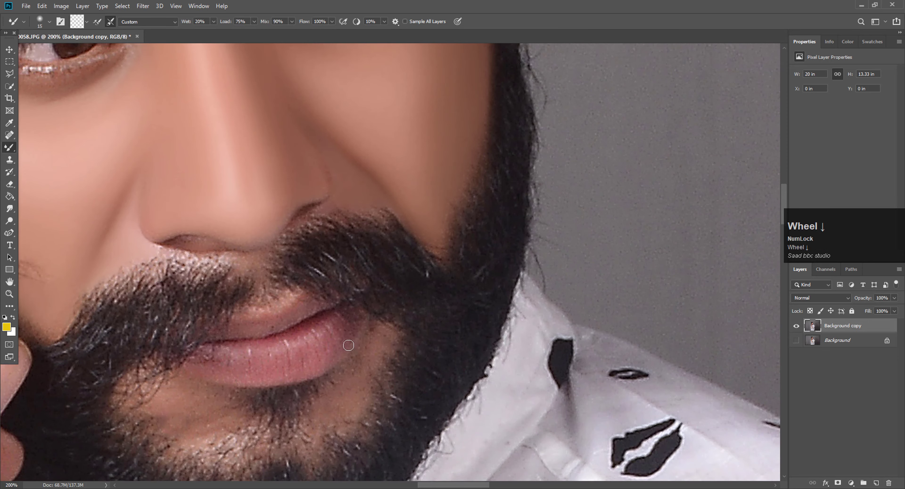
pyautogui.press(']')
pyautogui.press(']')
pyautogui.moveTo(176, 364); pyautogui.dragTo(166, 364)
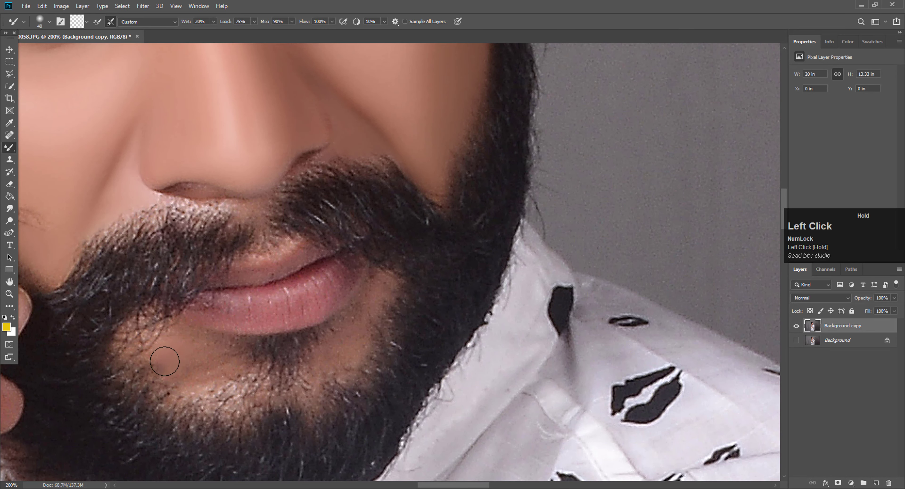
pyautogui.press(']')
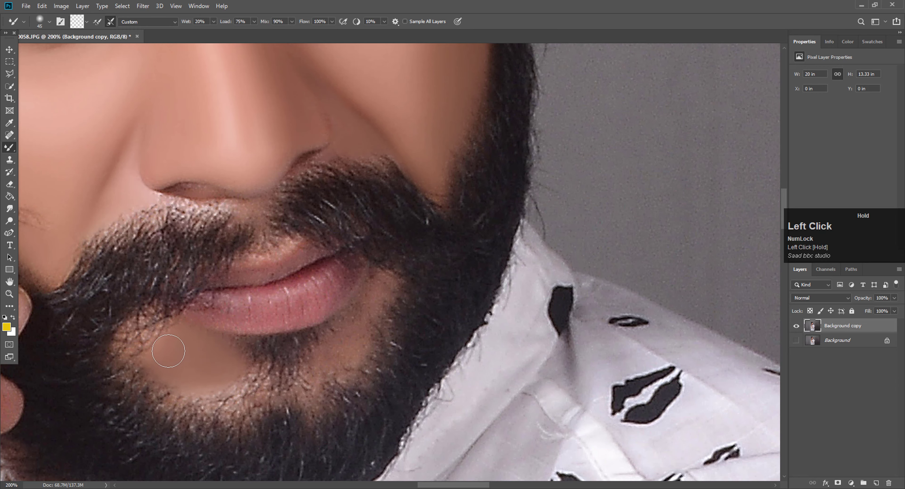
pyautogui.scroll(2, 343, 363)
pyautogui.press('[')
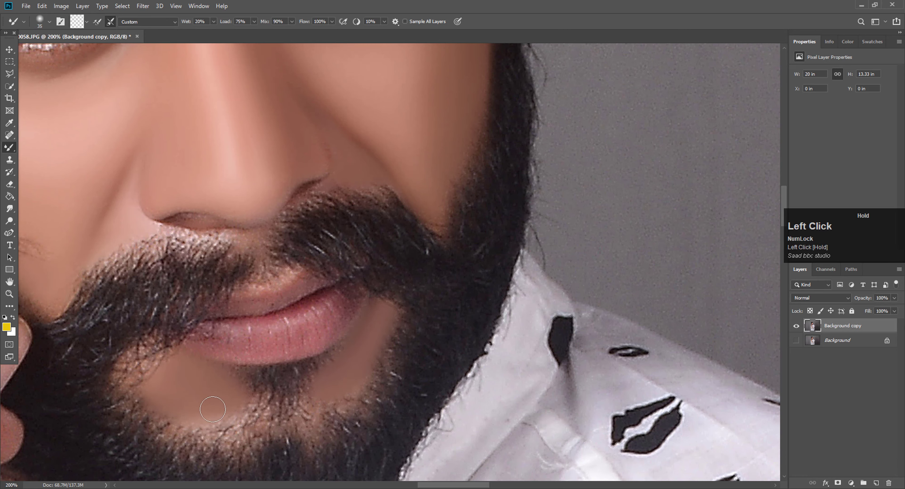
# Step: Check the retouched portrait as a whole, then examine the original photo's cheek and eye area at 200 percent
pyautogui.click(9, 293)
pyautogui.rightClick(332, 247)
pyautogui.click(351, 251)
pyautogui.click(381, 126)
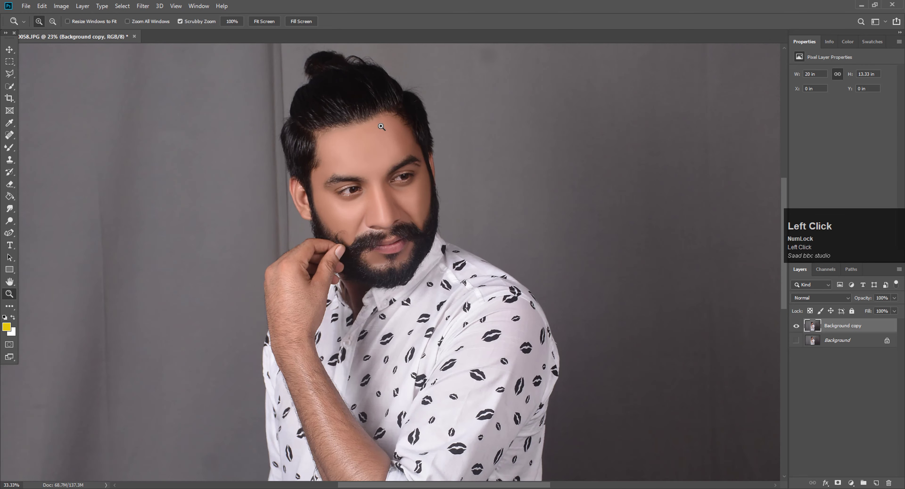
pyautogui.click(381, 126)
pyautogui.click(357, 167)
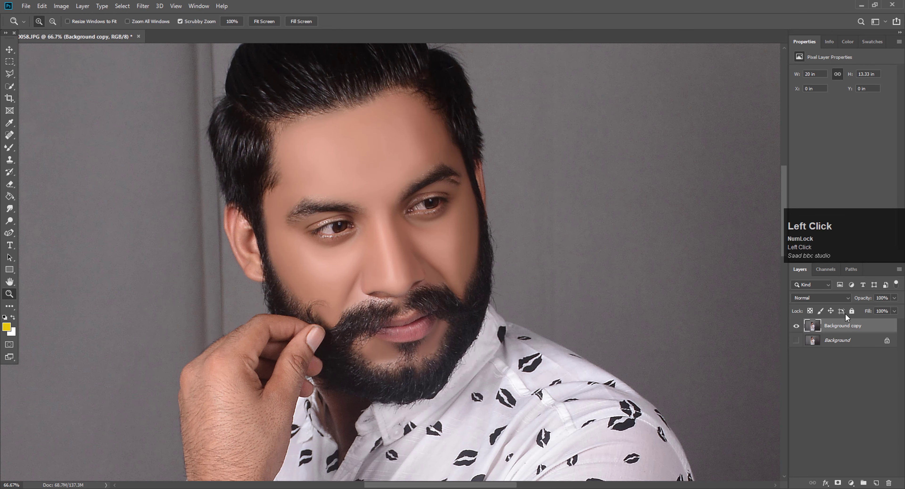
pyautogui.click(797, 327)
pyautogui.click(796, 326)
pyautogui.click(447, 213)
pyautogui.click(447, 214)
pyautogui.scroll(-2, 447, 214)
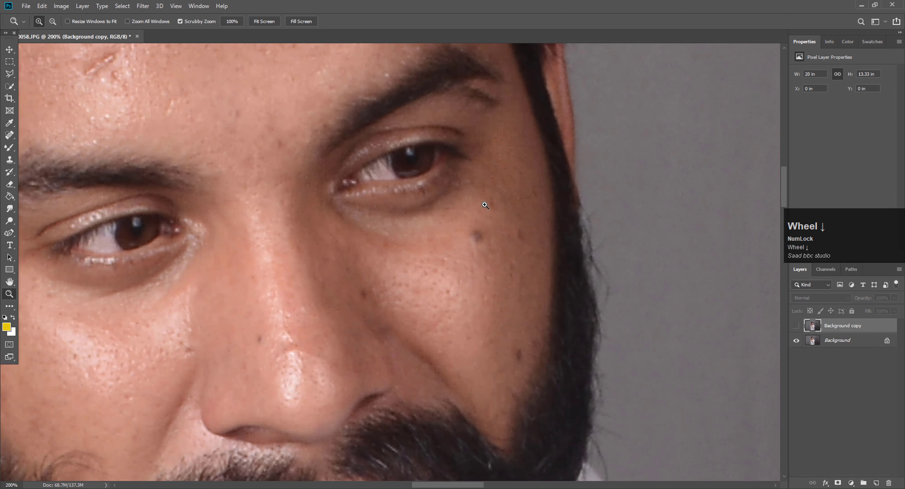
# Step: Compare the face before and after retouching at 100 percent, ending with only the Background copy layer shown
pyautogui.rightClick(490, 196)
pyautogui.click(524, 256)
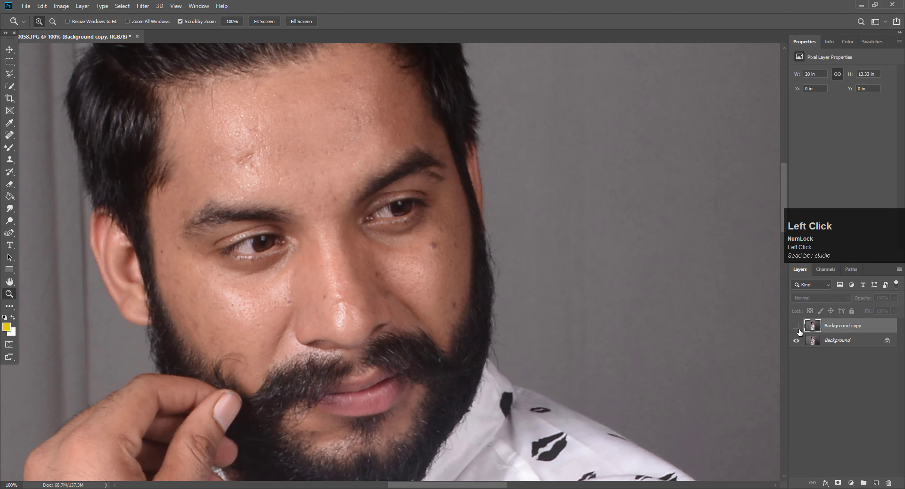
pyautogui.click(797, 327)
pyautogui.click(796, 327)
pyautogui.click(796, 326)
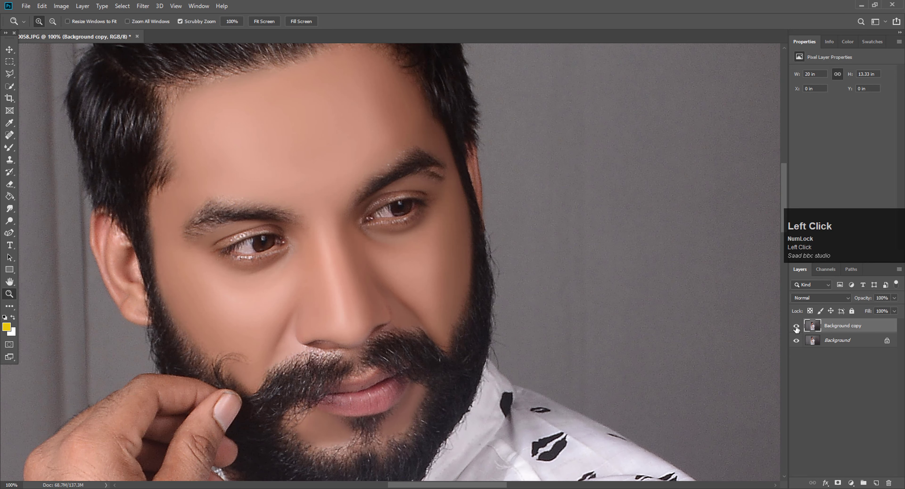
pyautogui.click(797, 340)
pyautogui.scroll(2, 290, 211)
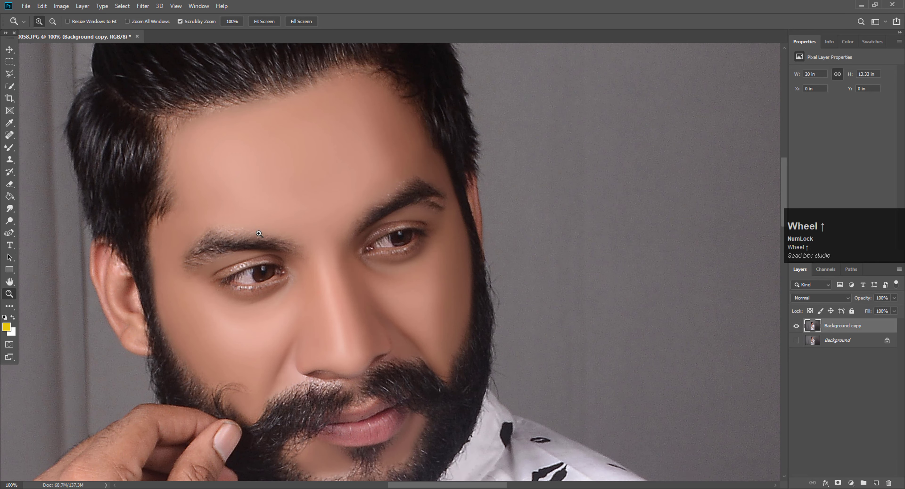
# Step: Blend the forehead with broad Mixer Brush strokes at size 175 and larger, viewing the portrait at 66.7 percent
pyautogui.rightClick(263, 179)
pyautogui.click(296, 229)
pyautogui.scroll(1, 359, 233)
pyautogui.press('b')
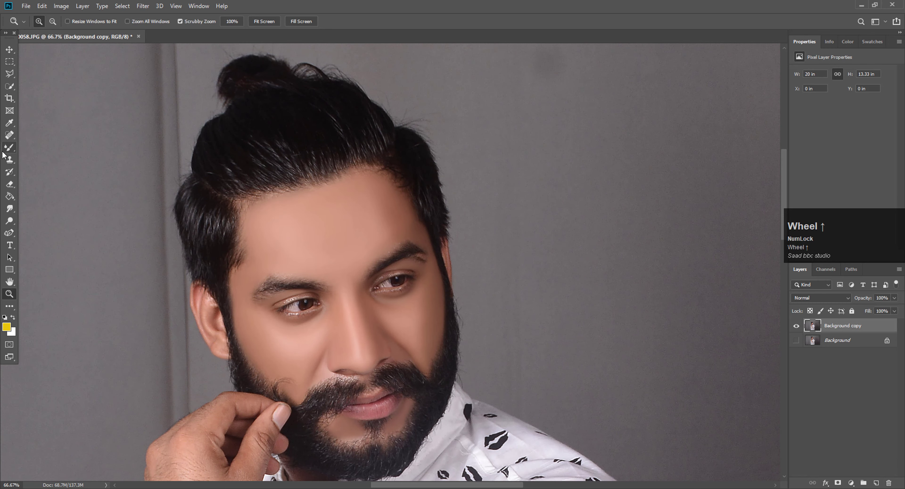
pyautogui.press(']')
pyautogui.press(']')
pyautogui.press(']')
pyautogui.press(']')
pyautogui.press(']')
pyautogui.press(']')
pyautogui.press(']')
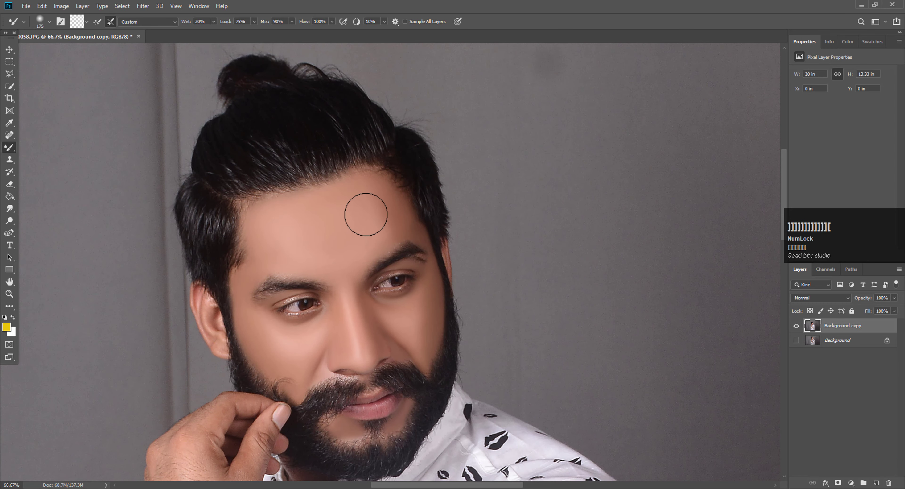
pyautogui.moveTo(372, 216)
pyautogui.mouseDown()
pyautogui.moveTo(383, 233)
pyautogui.moveTo(373, 214)
pyautogui.mouseUp()
pyautogui.press(']')
pyautogui.moveTo(375, 215)
pyautogui.mouseDown()
pyautogui.moveTo(384, 218)
pyautogui.moveTo(379, 206)
pyautogui.moveTo(373, 236)
pyautogui.moveTo(384, 220)
pyautogui.mouseUp()
pyautogui.moveTo(384, 219); pyautogui.dragTo(376, 195)
pyautogui.moveTo(310, 241)
pyautogui.mouseDown()
pyautogui.moveTo(269, 241)
pyautogui.moveTo(333, 234)
pyautogui.moveTo(328, 246)
pyautogui.moveTo(329, 218)
pyautogui.mouseUp()
# Step: Smooth the forehead above the bright-side eyebrow, near the hairline, with the Mixer Brush at size 90
pyautogui.press('[')
pyautogui.press('[')
pyautogui.press('[')
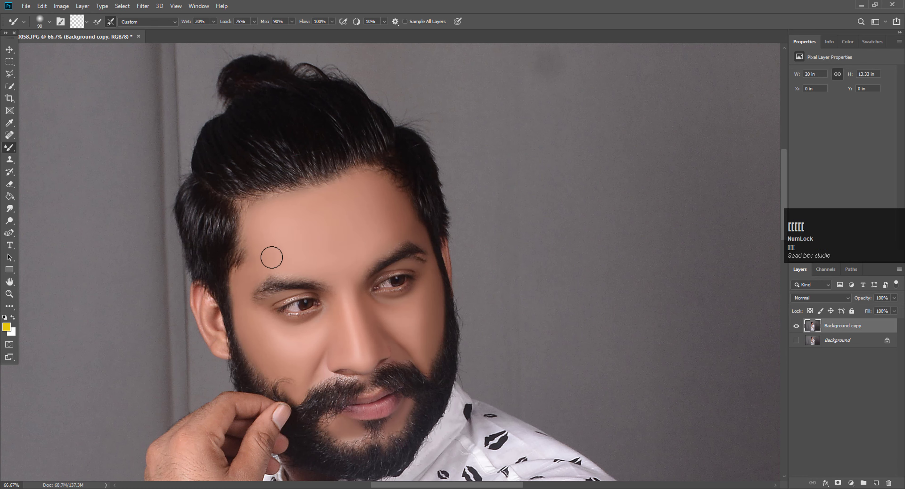
pyautogui.moveTo(271, 258); pyautogui.dragTo(264, 257)
# Step: Blend the shadowed cheek from beside the eye down to the beard with the Mixer Brush at size 125
pyautogui.scroll(-3, 325, 262)
pyautogui.press(']')
pyautogui.press(']')
pyautogui.click(426, 241)
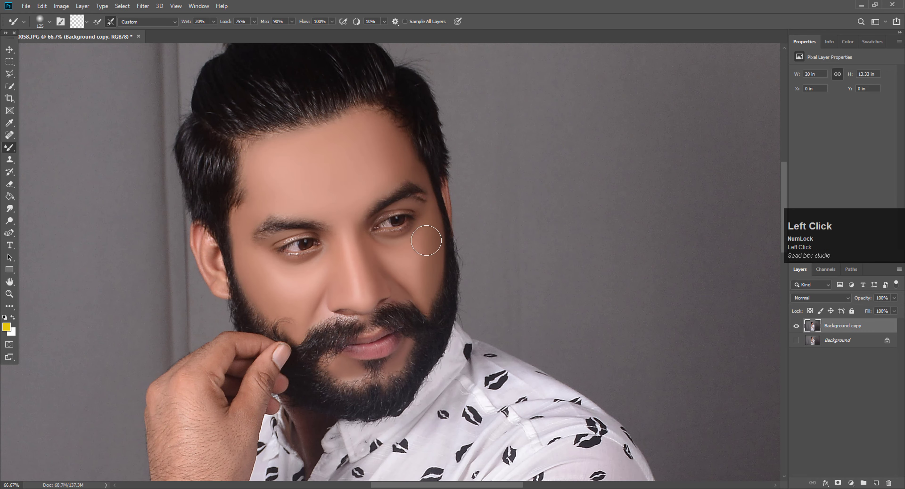
pyautogui.moveTo(426, 240); pyautogui.dragTo(426, 292)
# Step: Blend the bright-side cheek between the sideburn and the moustache with the Mixer Brush at size 100
pyautogui.press('[')
pyautogui.press('[')
pyautogui.press(']')
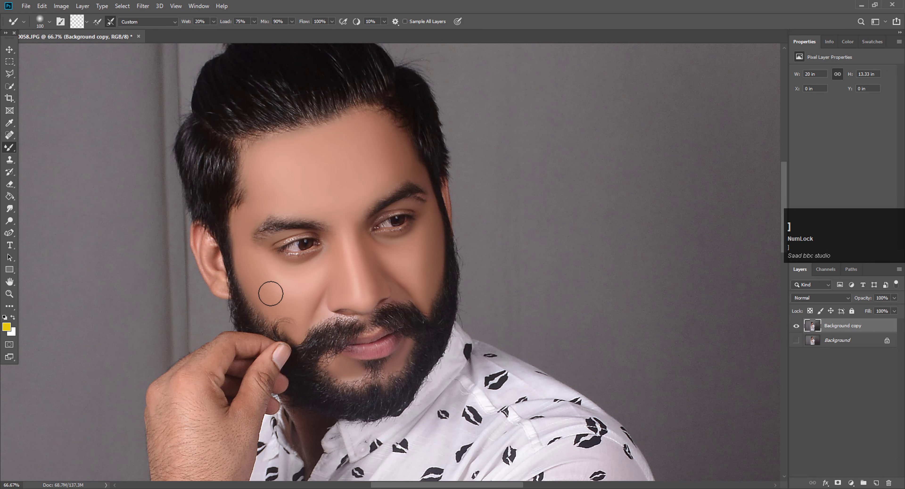
pyautogui.moveTo(271, 294); pyautogui.dragTo(254, 266)
pyautogui.moveTo(254, 266); pyautogui.dragTo(279, 293)
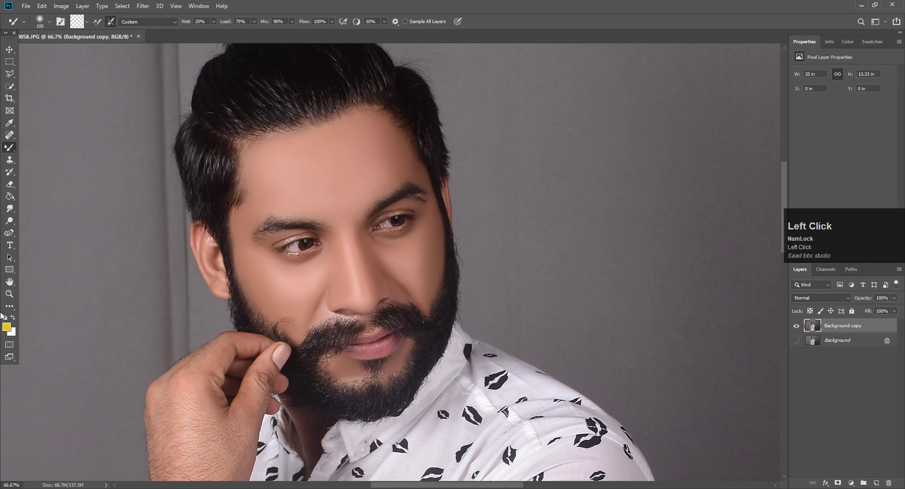
# Step: Inspect the smoothed face in the full portrait and the flyaway hairs around the top of the head
pyautogui.click(9, 293)
pyautogui.rightClick(283, 200)
pyautogui.click(316, 204)
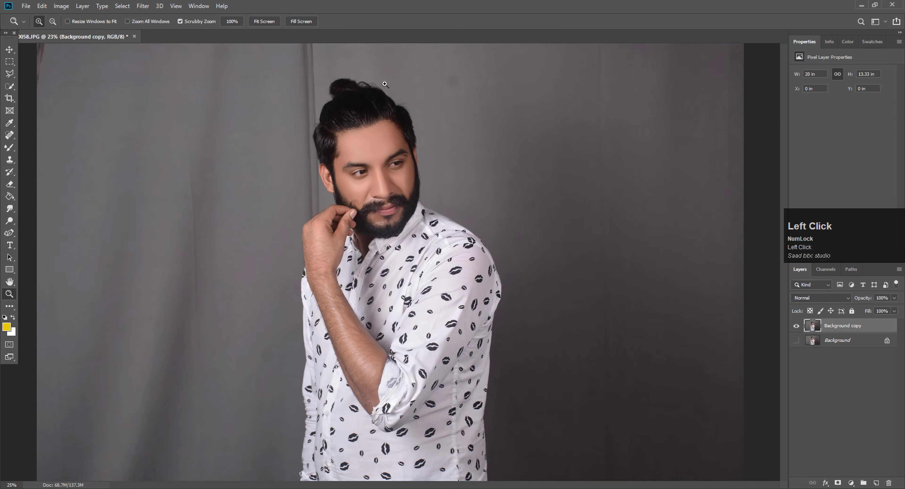
pyautogui.scroll(2, 386, 105)
pyautogui.click(397, 190)
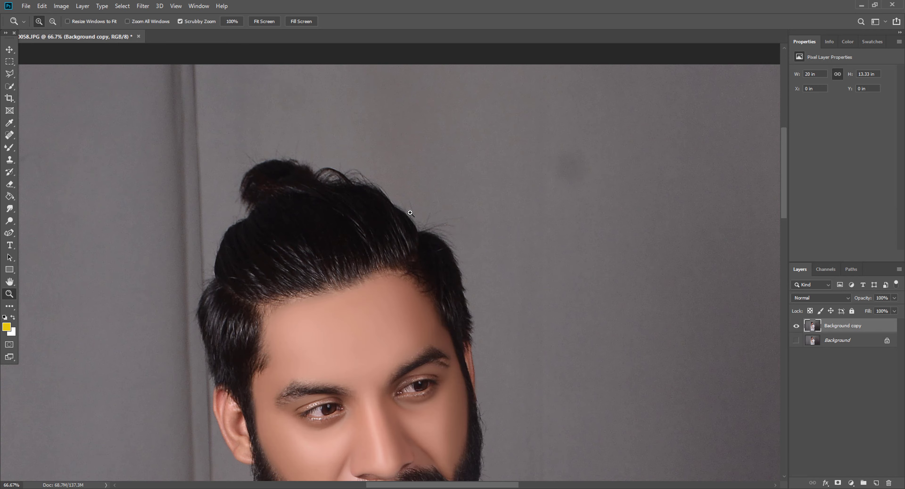
pyautogui.rightClick(408, 204)
pyautogui.click(432, 208)
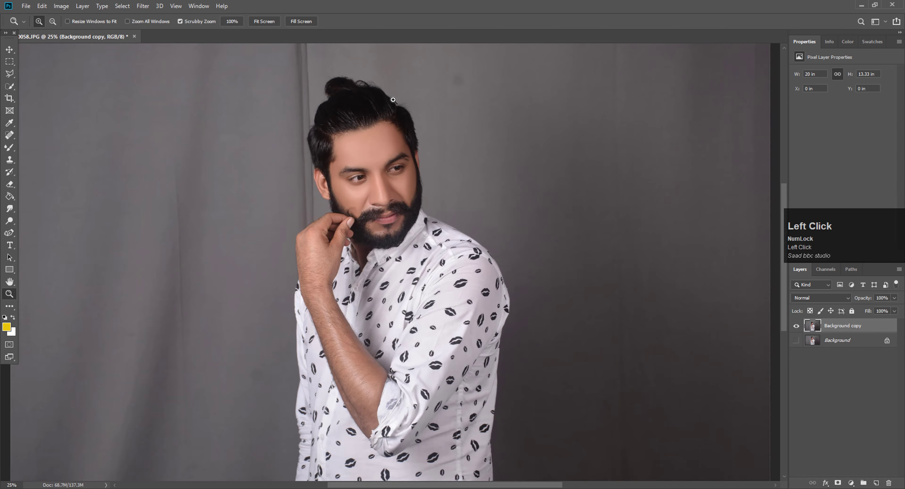
pyautogui.scroll(3, 369, 203)
pyautogui.click(377, 147)
pyautogui.scroll(5, 444, 230)
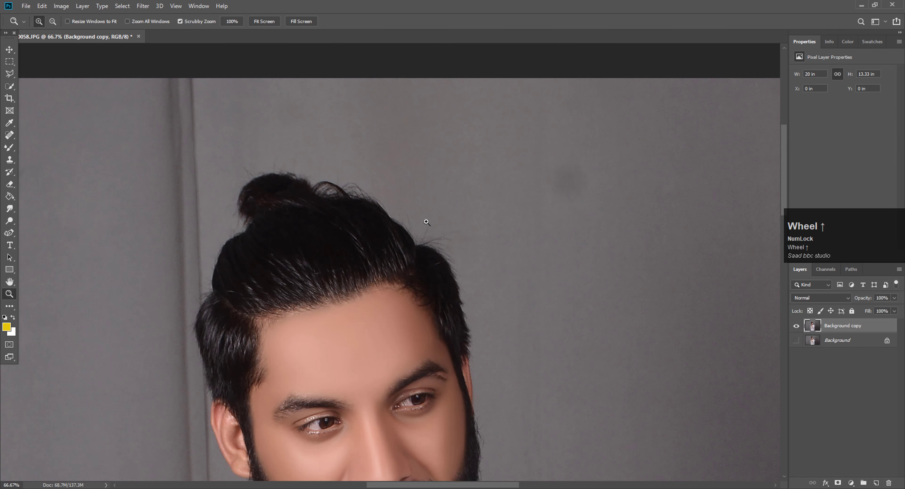
# Step: Clone clean gray backdrop over the flyaway hairs beside the crown with the Clone Stamp at size 50
pyautogui.click(426, 222)
pyautogui.click(400, 262)
pyautogui.rightClick(485, 212)
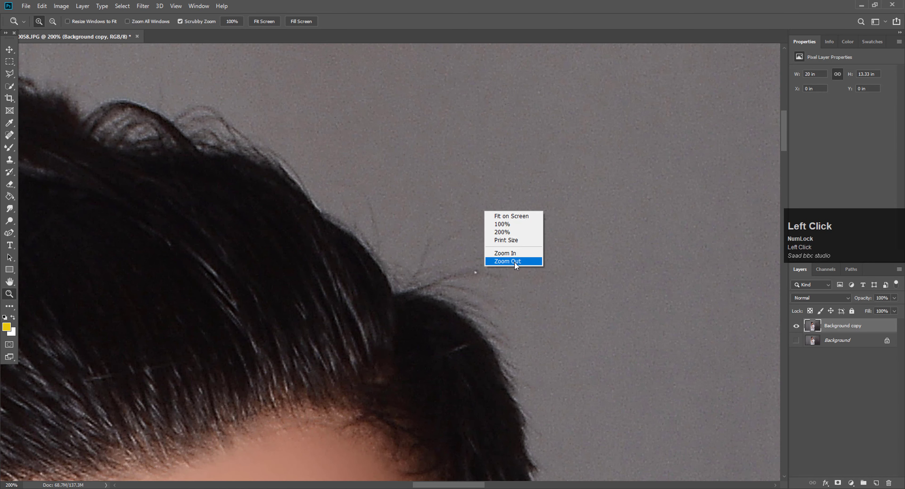
pyautogui.click(515, 261)
pyautogui.scroll(2, 24, 163)
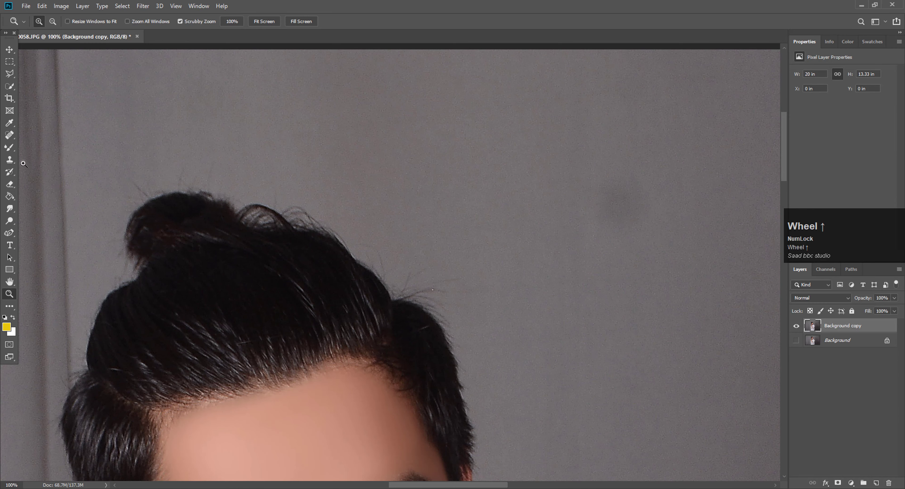
pyautogui.click(10, 160)
pyautogui.press('alt')
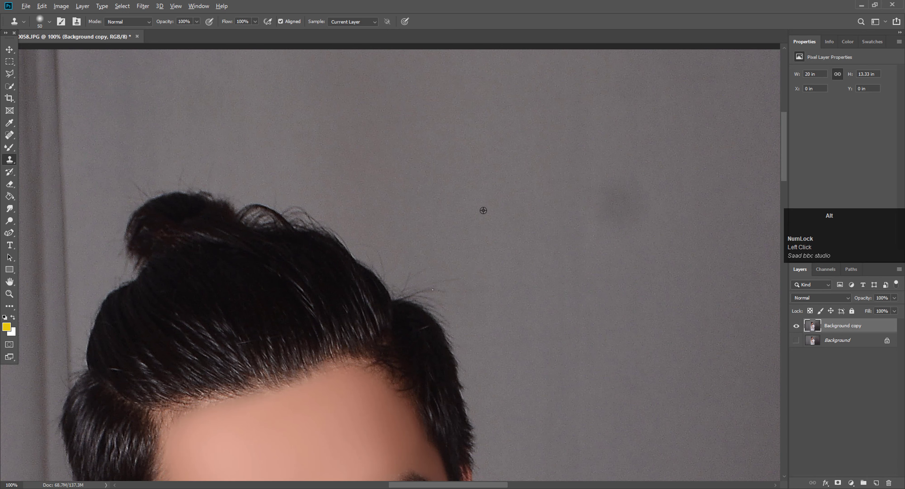
pyautogui.keyDown('alt'); pyautogui.click(469, 210); pyautogui.keyUp('alt')
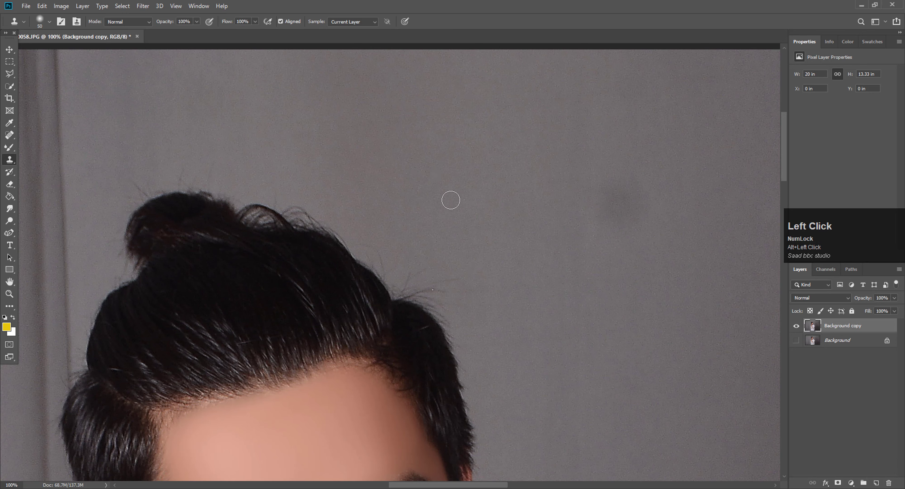
pyautogui.moveTo(451, 286); pyautogui.dragTo(454, 287)
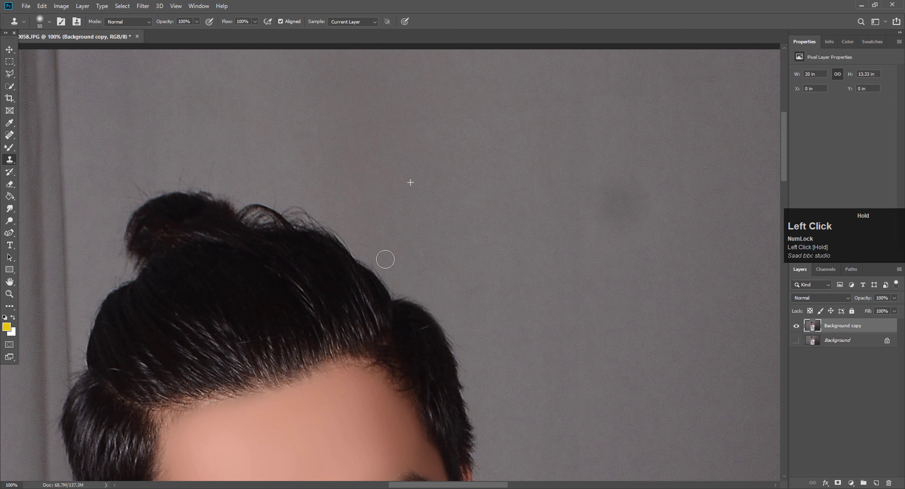
# Step: Clone backdrop over the loose hair loop on top of the head and the stray strands around the bun
pyautogui.moveTo(287, 199)
pyautogui.mouseDown()
pyautogui.moveTo(281, 214)
pyautogui.moveTo(250, 211)
pyautogui.moveTo(275, 212)
pyautogui.mouseUp()
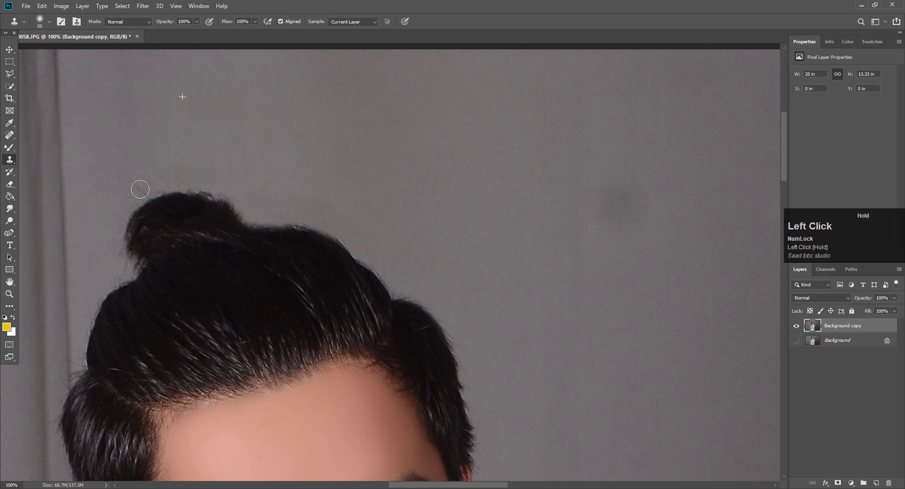
pyautogui.moveTo(121, 262); pyautogui.dragTo(111, 251)
pyautogui.keyDown('alt'); pyautogui.click(75, 192); pyautogui.keyUp('alt')
# Step: Review the cleaned hair outline and retouched face at close range and in the full portrait
pyautogui.scroll(-6, 122, 277)
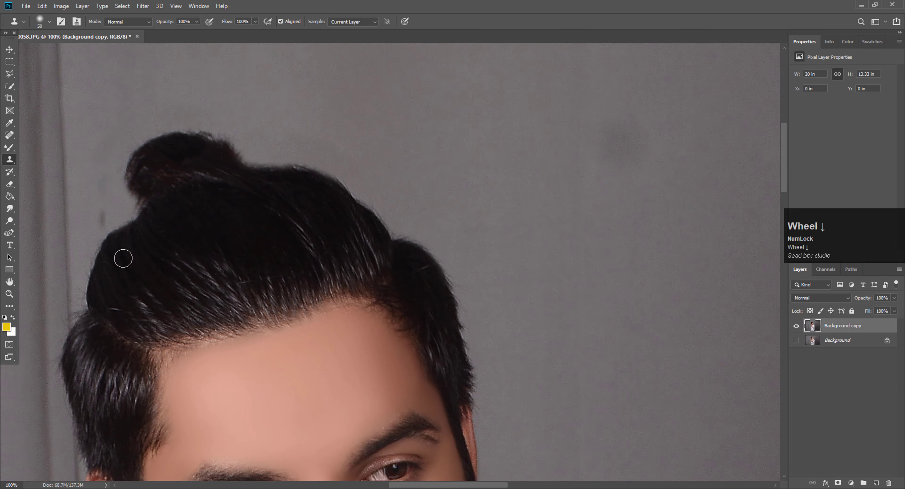
pyautogui.scroll(-2, 1, 243)
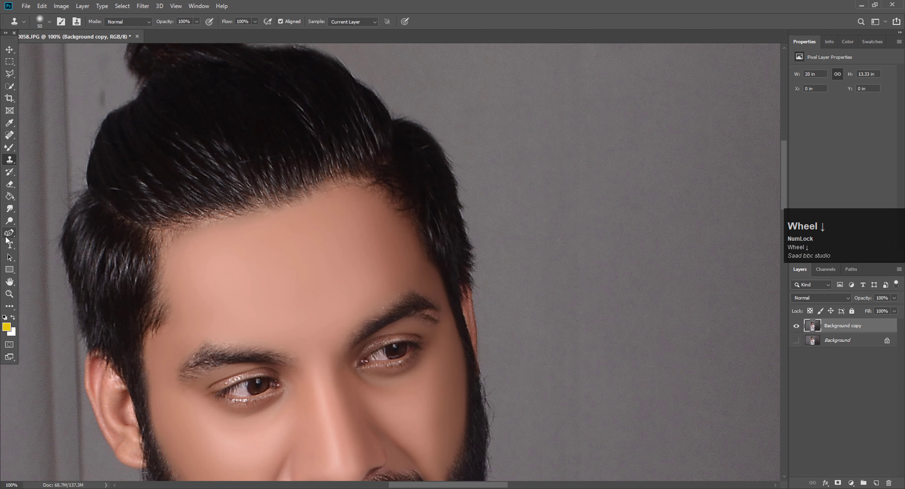
pyautogui.click(9, 294)
pyautogui.rightClick(343, 244)
pyautogui.click(368, 252)
pyautogui.click(377, 116)
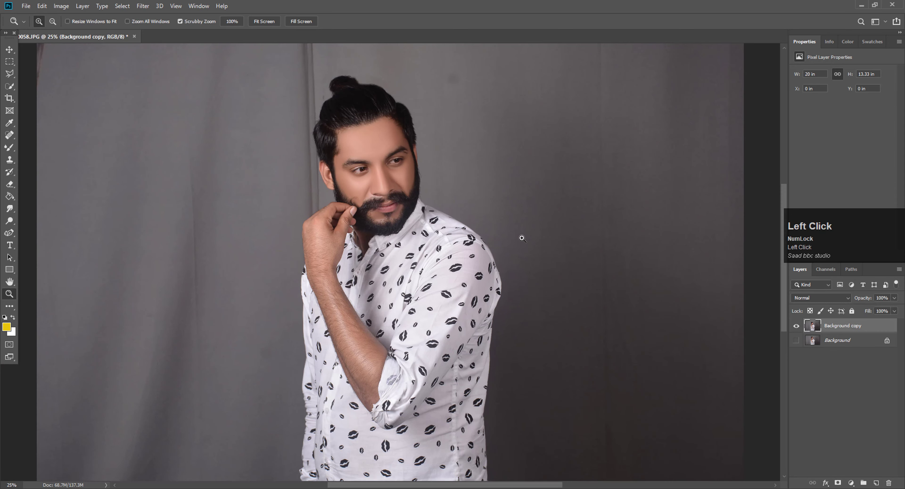
pyautogui.scroll(3, 343, 149)
pyautogui.click(368, 203)
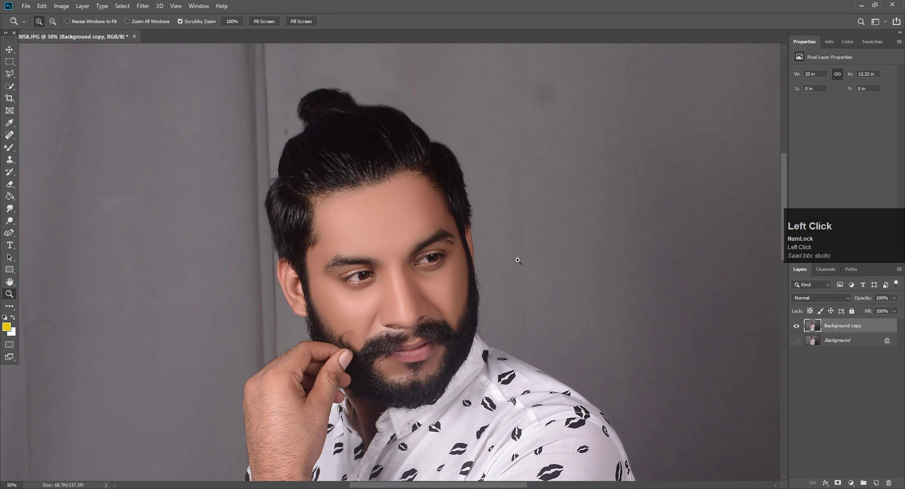
pyautogui.scroll(2, 503, 237)
pyautogui.rightClick(470, 220)
pyautogui.click(479, 225)
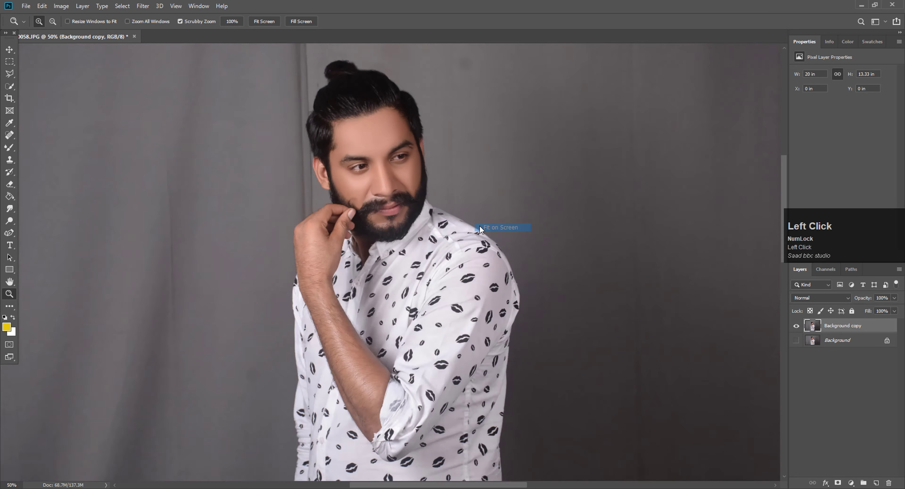
# Step: Select the man automatically with Select Subject and enlarge the view to 50 percent around his shirt and arm
pyautogui.click(10, 86)
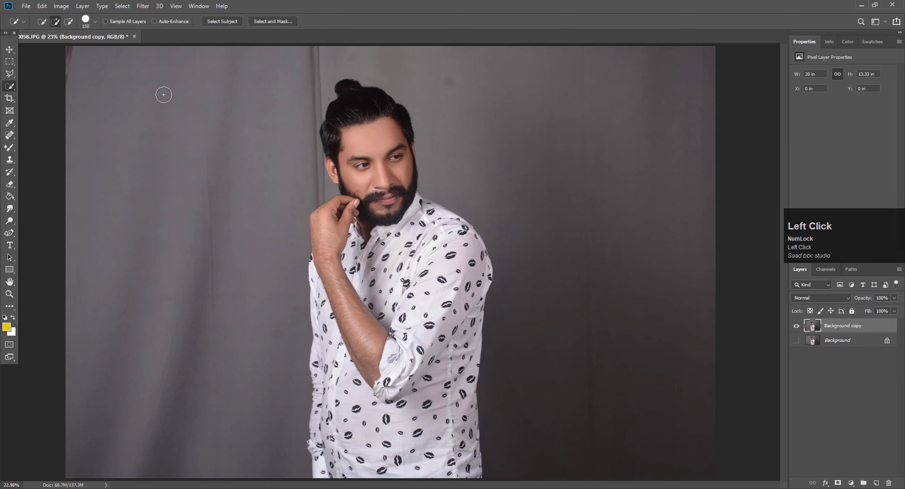
pyautogui.click(228, 20)
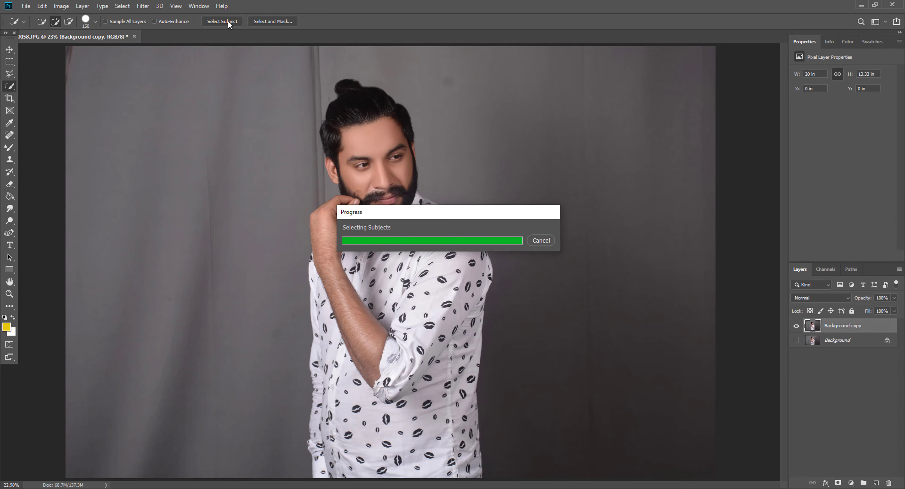
pyautogui.click(10, 295)
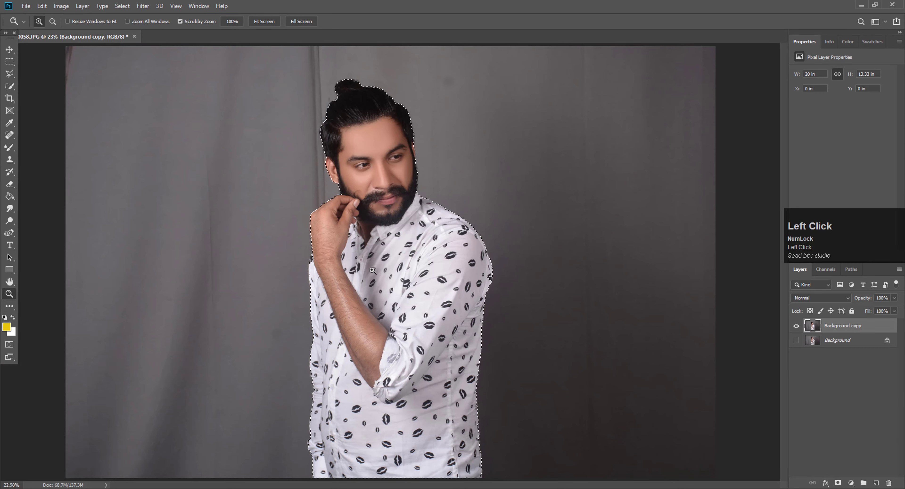
pyautogui.click(356, 247)
pyautogui.scroll(-2, 362, 218)
pyautogui.click(366, 200)
pyautogui.click(365, 200)
pyautogui.scroll(1, 366, 200)
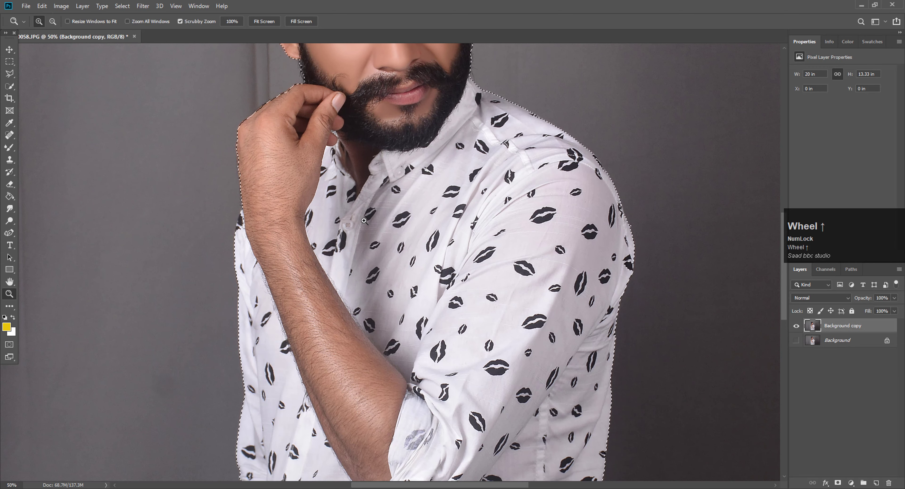
# Step: Touch up the subject selection at the wrist and shoulder with Quick Selection at size 150, checking the whole outline
pyautogui.click(10, 86)
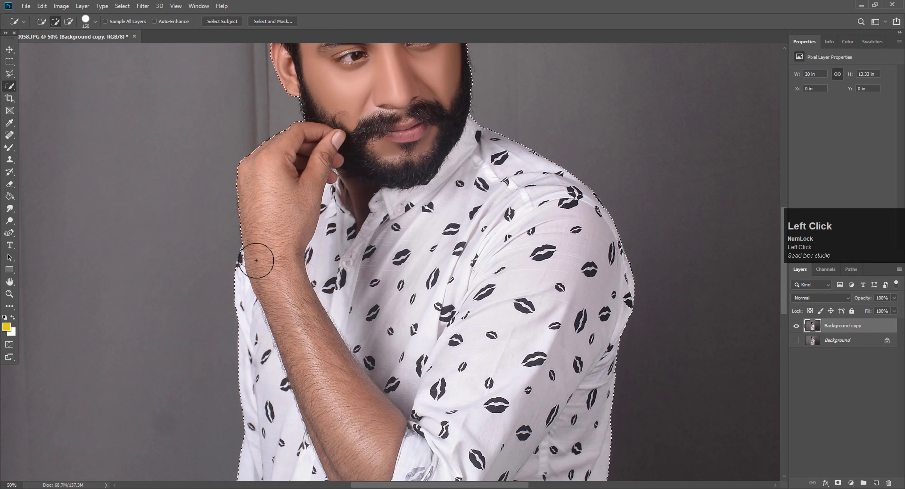
pyautogui.scroll(-2, 256, 246)
pyautogui.click(254, 202)
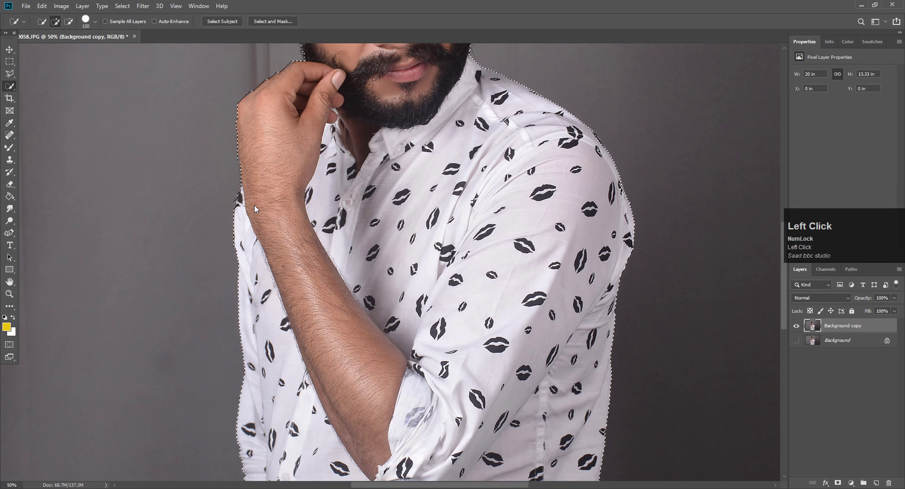
pyautogui.scroll(-4, 303, 216)
pyautogui.scroll(-5, 386, 237)
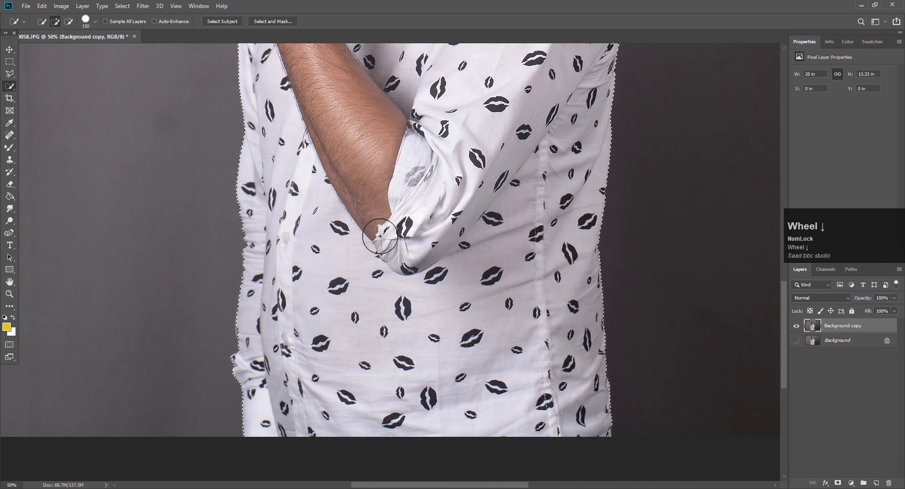
pyautogui.scroll(7, 491, 230)
pyautogui.scroll(4, 515, 219)
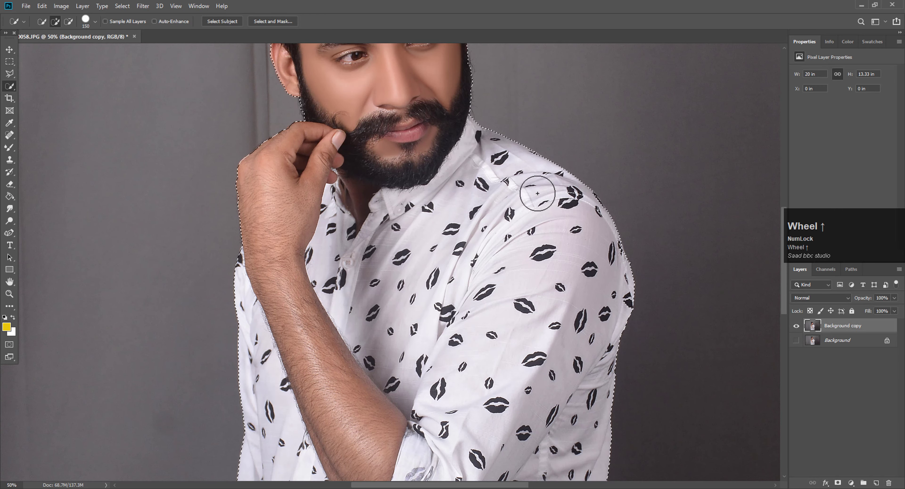
pyautogui.click(583, 206)
pyautogui.scroll(7, 431, 196)
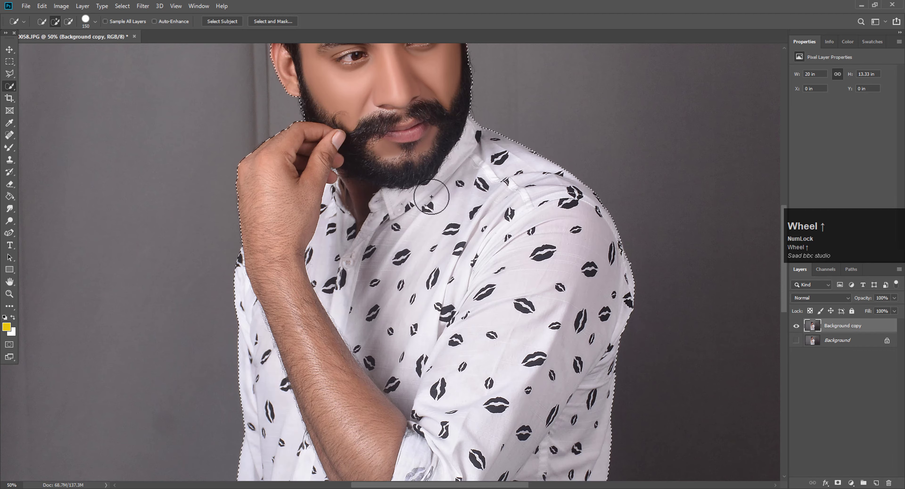
pyautogui.scroll(1, 406, 197)
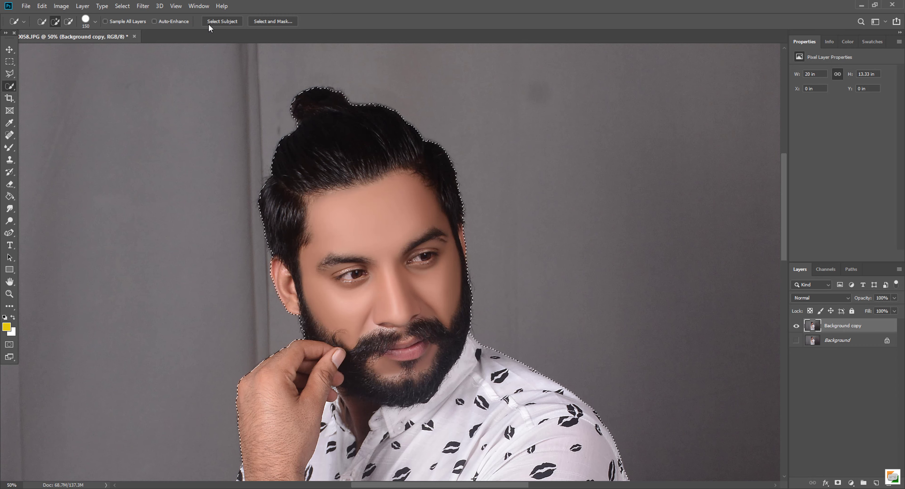
pyautogui.scroll(-1, 421, 313)
pyautogui.scroll(1, 405, 334)
pyautogui.scroll(1, 406, 334)
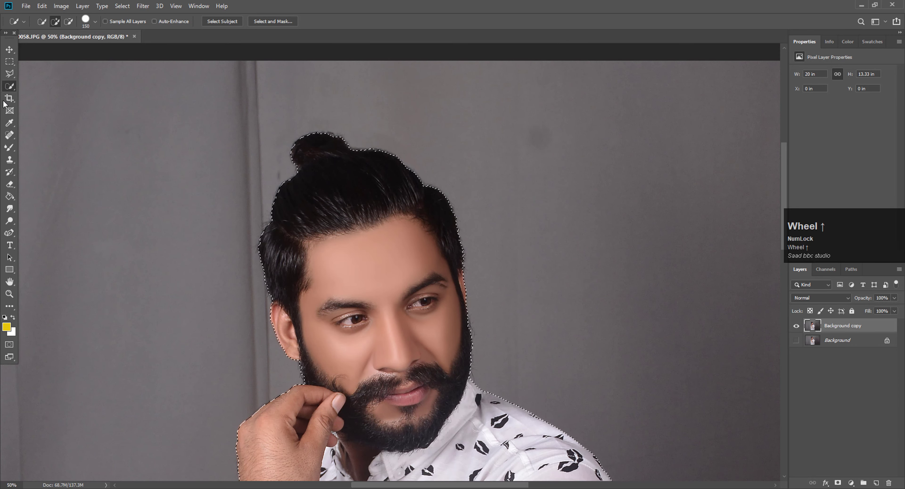
# Step: Open Select and Mask and refine the selection edge along the beard and hair with the Refine Edge Brush, starting at size 25
pyautogui.click(269, 21)
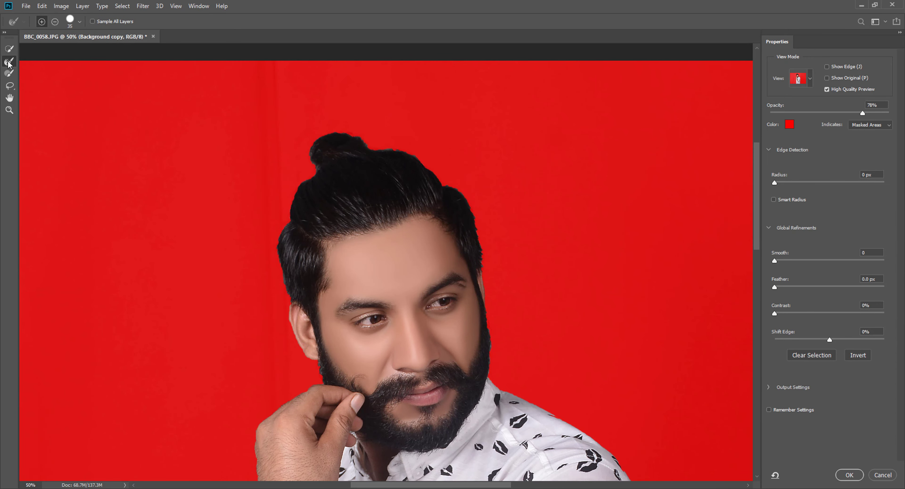
pyautogui.press('[')
pyautogui.press('[')
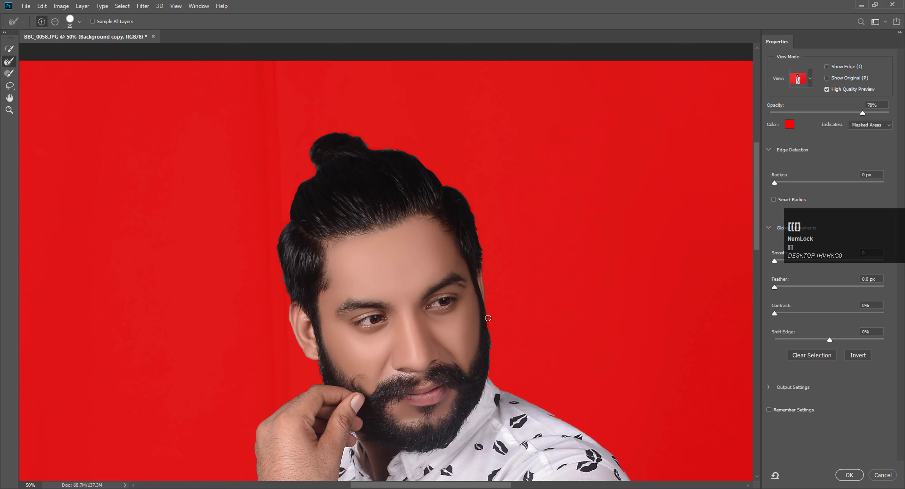
pyautogui.moveTo(488, 318); pyautogui.dragTo(488, 325)
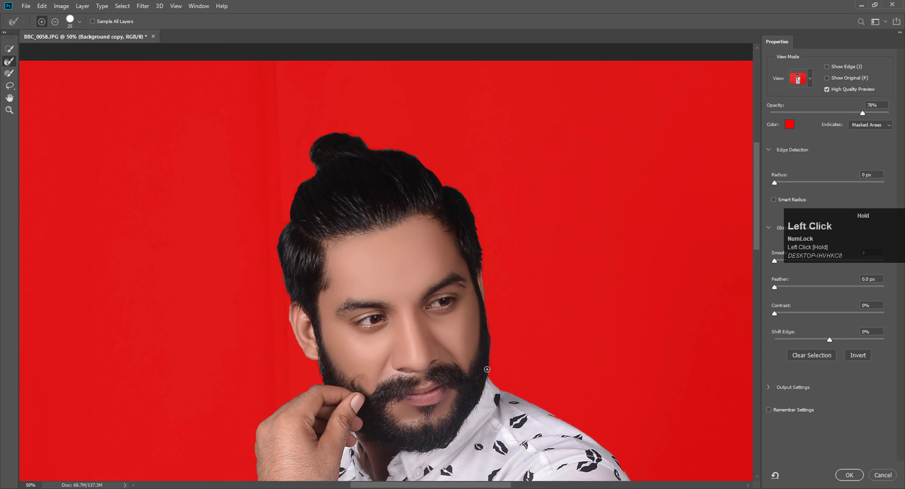
pyautogui.press(']')
pyautogui.moveTo(321, 384); pyautogui.dragTo(321, 376)
pyautogui.moveTo(282, 289); pyautogui.dragTo(290, 299)
# Step: Refine the selection edge along the raised hand beside the beard with the Refine Edge Brush at size 20
pyautogui.moveTo(402, 402); pyautogui.dragTo(438, 236)
pyautogui.press('[')
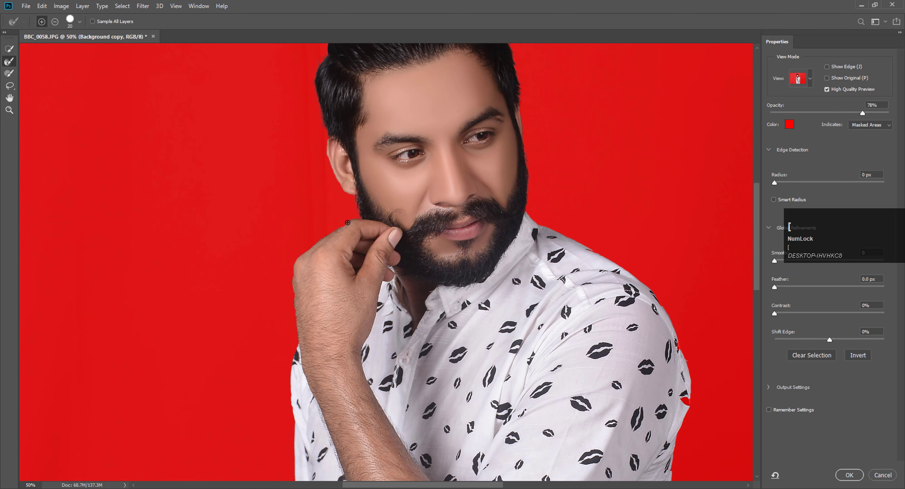
pyautogui.moveTo(346, 222); pyautogui.dragTo(338, 225)
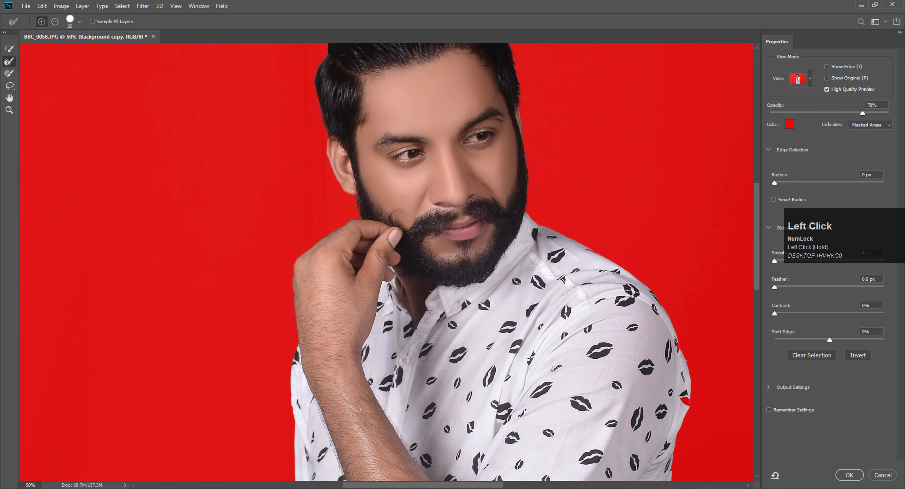
# Step: Check the masked shirt edges, set Smooth to 2 and Contrast to 3%, and apply the refined selection
pyautogui.moveTo(553, 368); pyautogui.dragTo(475, 196)
pyautogui.moveTo(454, 286); pyautogui.dragTo(499, 172)
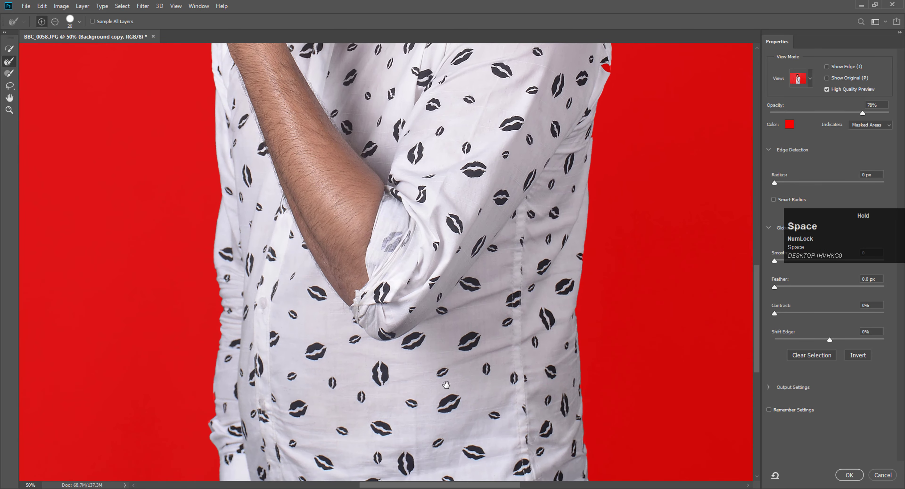
pyautogui.moveTo(446, 384); pyautogui.dragTo(450, 428)
pyautogui.moveTo(457, 298); pyautogui.dragTo(469, 390)
pyautogui.moveTo(774, 261); pyautogui.dragTo(777, 261)
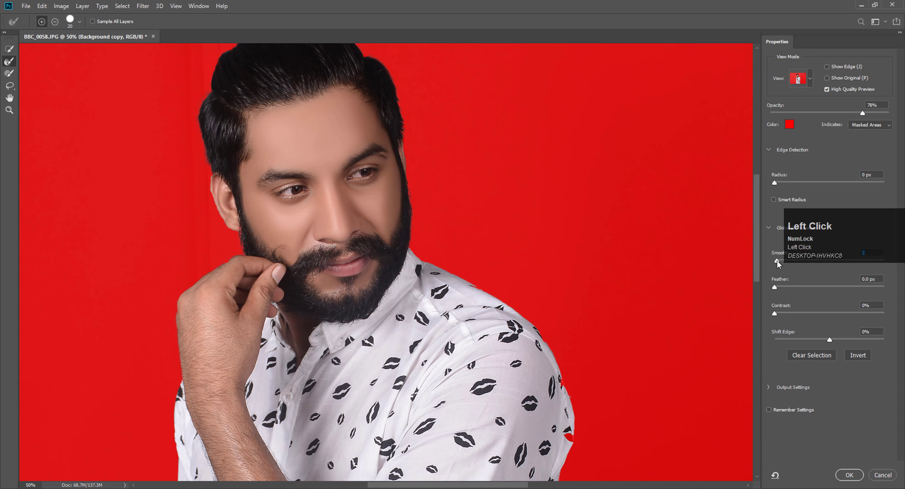
pyautogui.click(779, 312)
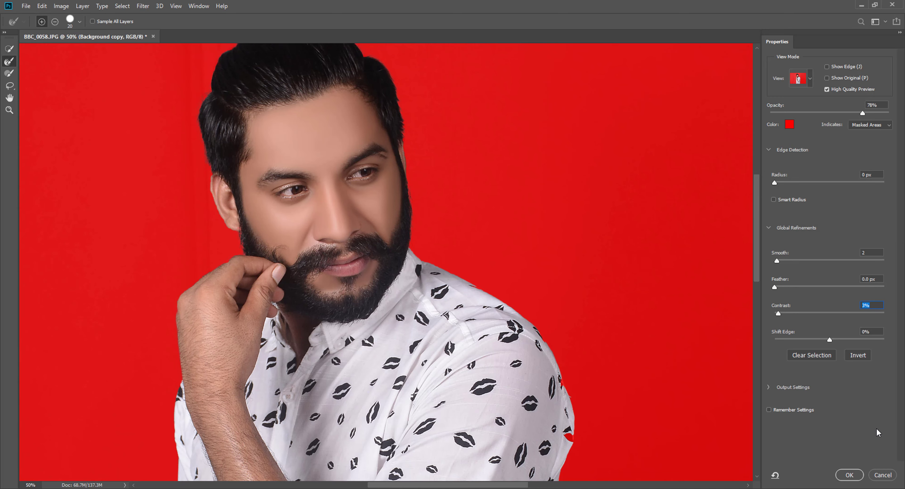
pyautogui.click(849, 473)
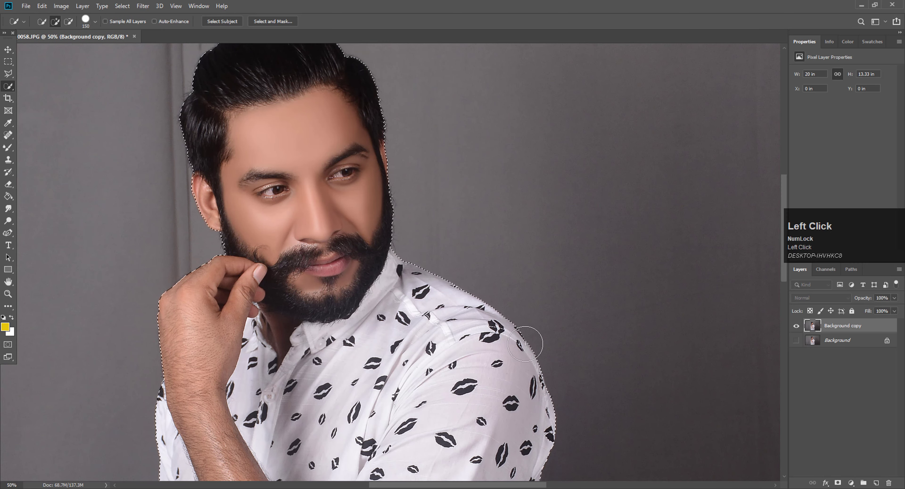
# Step: Touch up the man's selection at the shoulder sleeve and the shirt's bottom edge with Quick Selection at size 150
pyautogui.scroll(-1, 532, 355)
pyautogui.click(535, 380)
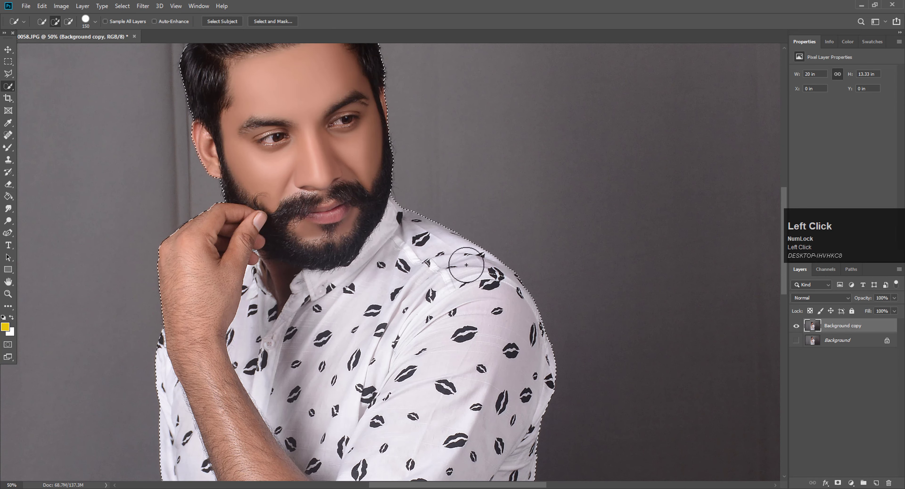
pyautogui.scroll(-1, 514, 351)
pyautogui.scroll(-8, 515, 351)
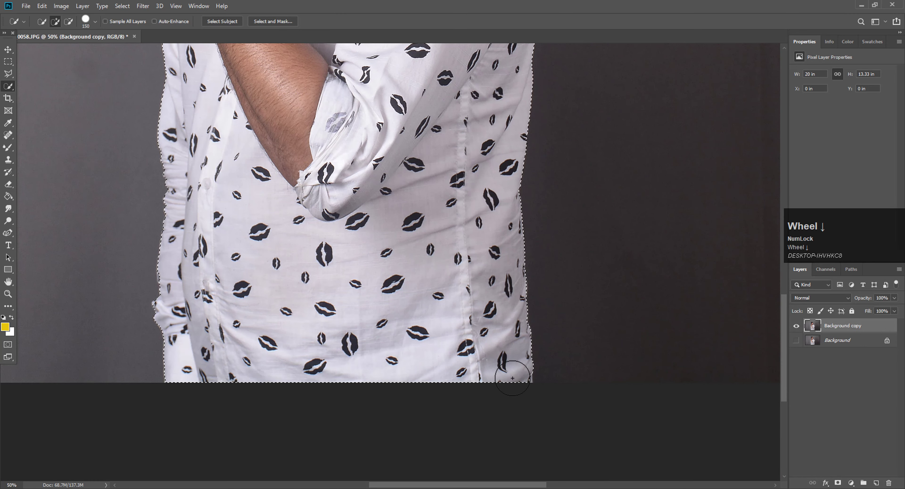
pyautogui.click(515, 381)
pyautogui.scroll(1, 182, 330)
pyautogui.scroll(2, 181, 330)
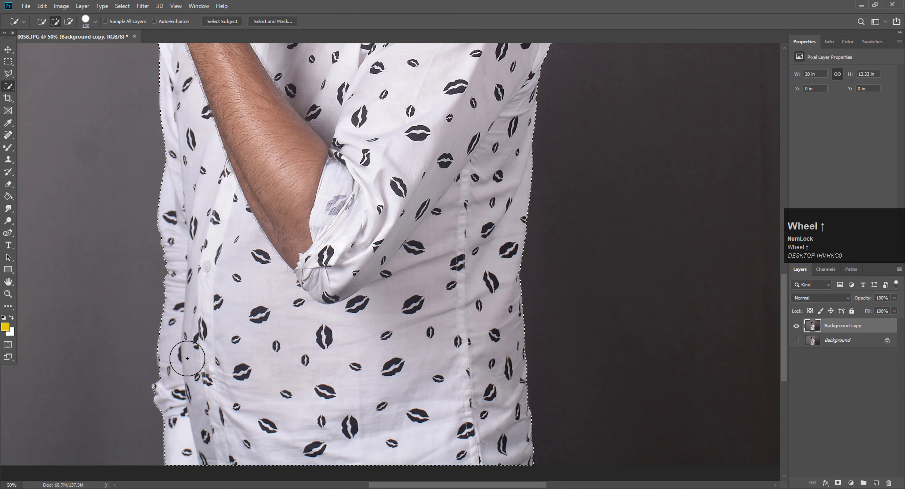
# Step: Touch up the selection at the hanging sleeve's cuff with Quick Selection at size 80, set size 50 and check the outline up to the hair
pyautogui.press('[')
pyautogui.press('[')
pyautogui.press('[')
pyautogui.press('[')
pyautogui.click(165, 355)
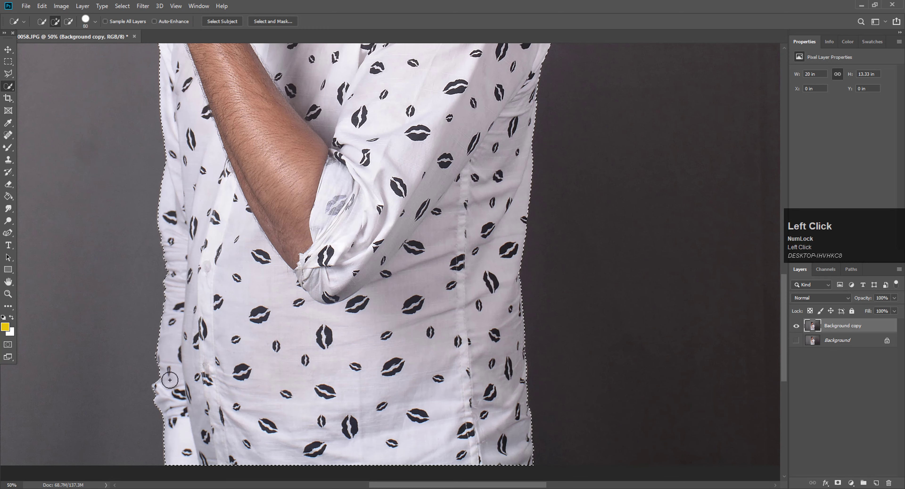
pyautogui.press('[')
pyautogui.press('[')
pyautogui.press('[')
pyautogui.scroll(3, 264, 328)
pyautogui.scroll(10, 265, 328)
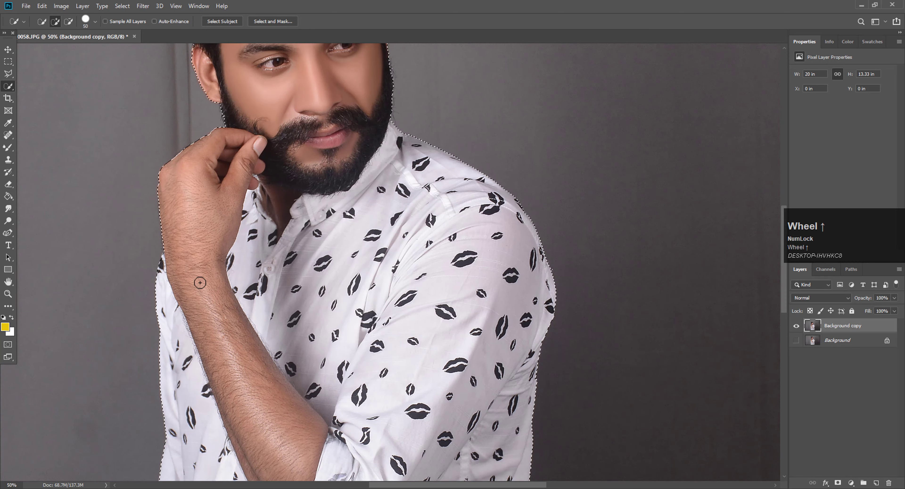
pyautogui.scroll(2, 180, 202)
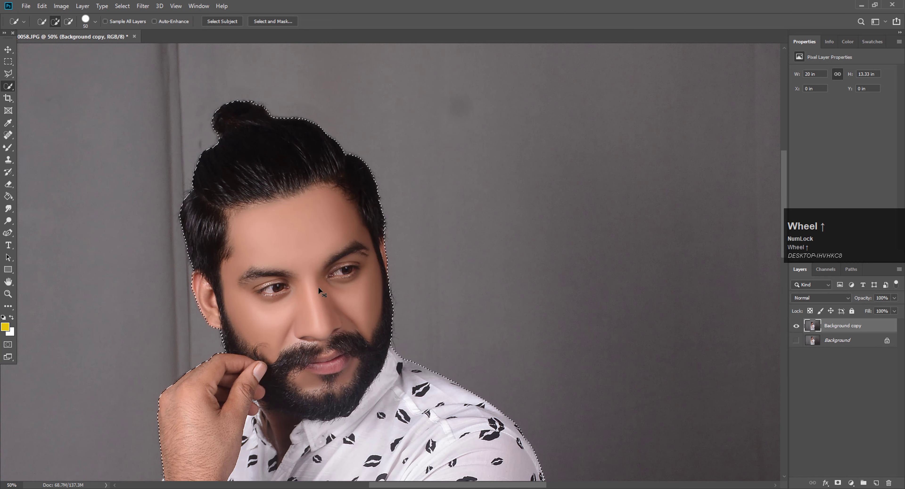
# Step: Copy the selected man onto his own layer and check the cut-out with the Background copy layer hidden and shown again
pyautogui.hotkey('ctrl', 'j')
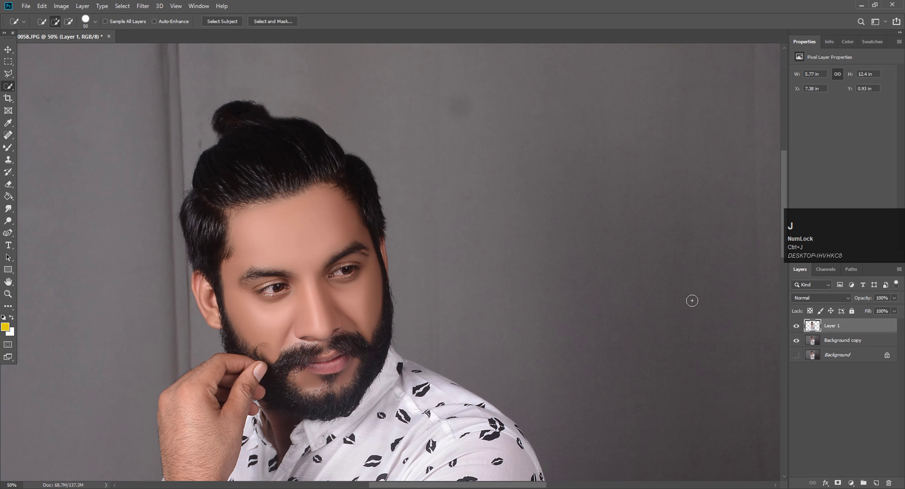
pyautogui.click(796, 340)
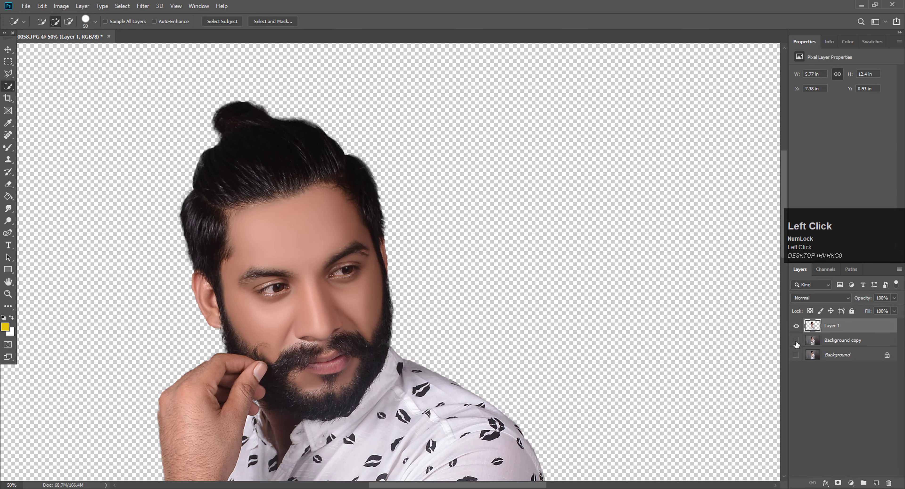
pyautogui.click(796, 341)
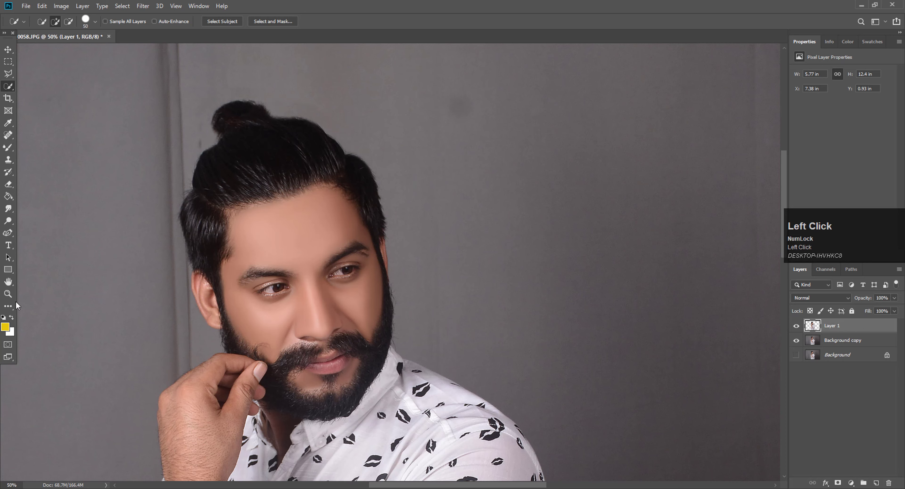
pyautogui.click(12, 297)
pyautogui.rightClick(342, 280)
pyautogui.click(352, 285)
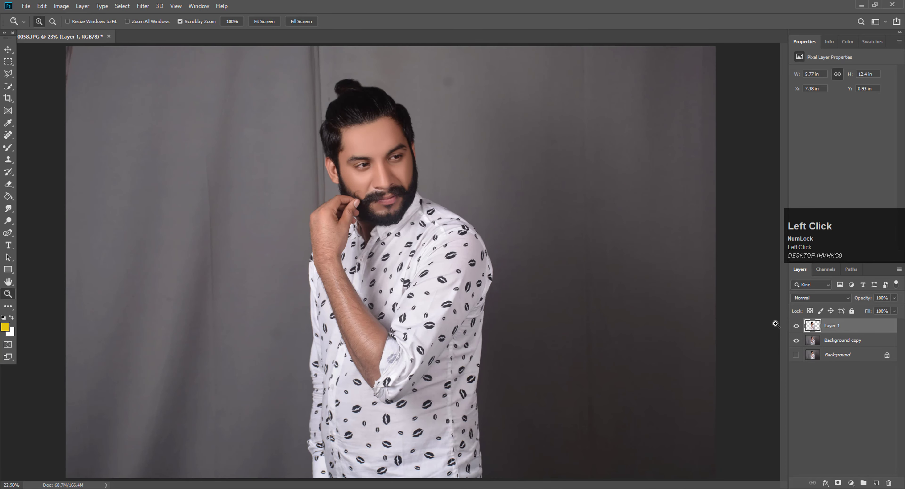
# Step: Load the cut-out layer's outline as a selection, invert it and copy the backdrop from Background copy onto a new layer
pyautogui.keyDown('ctrl'); pyautogui.click(811, 327); pyautogui.keyUp('ctrl')
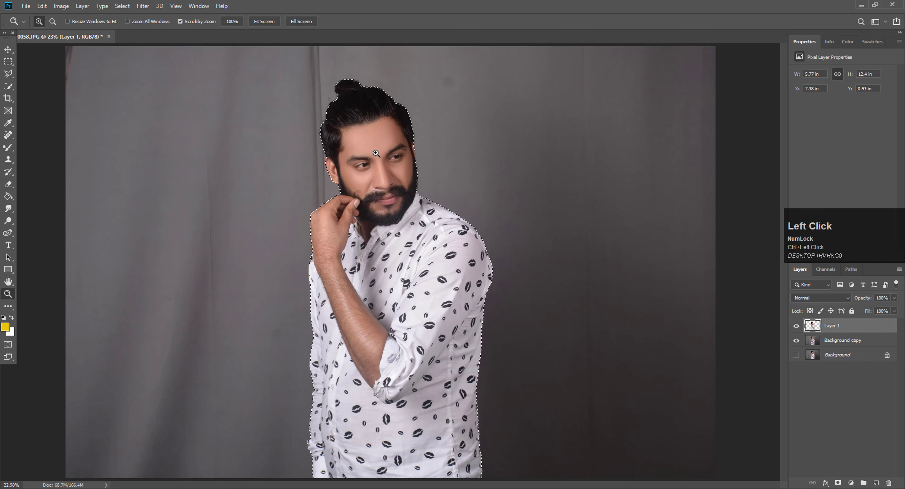
pyautogui.click(799, 340)
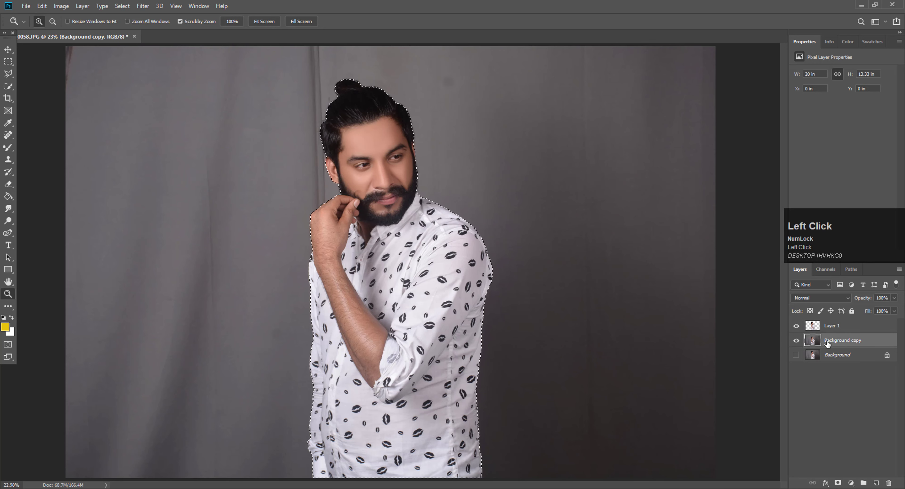
pyautogui.click(123, 6)
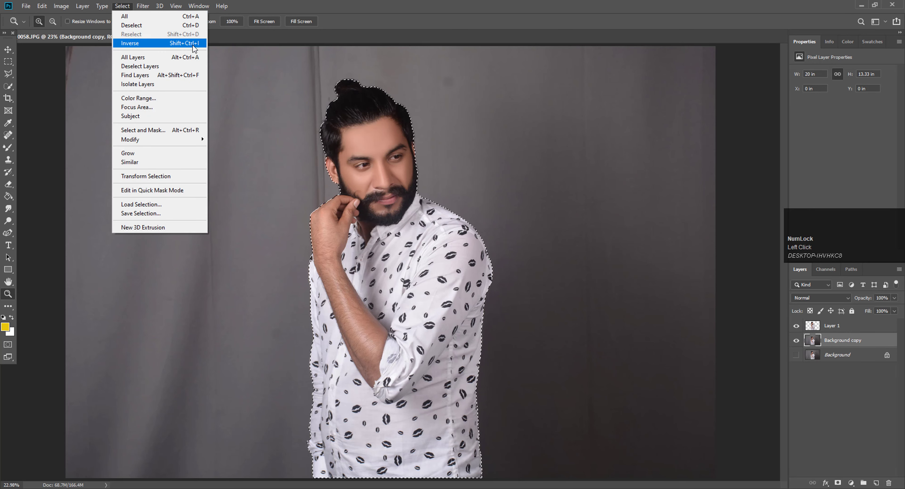
pyautogui.click(192, 43)
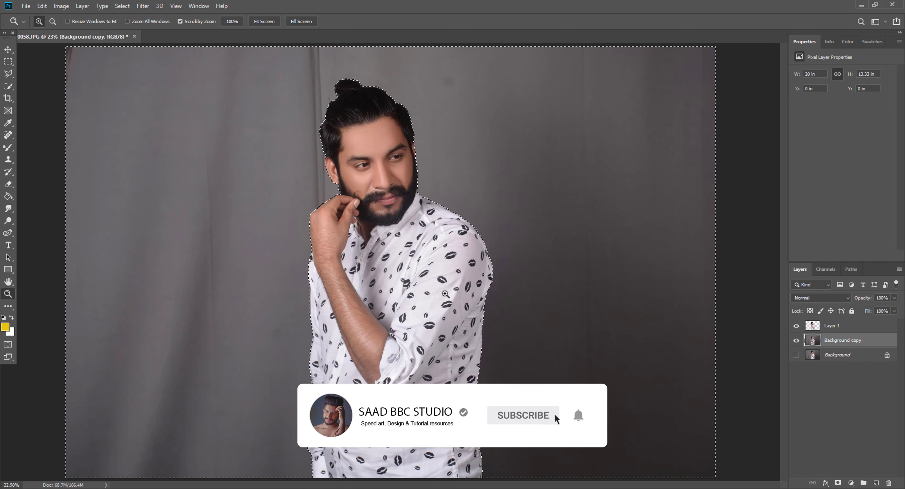
pyautogui.hotkey('ctrl', 'j')
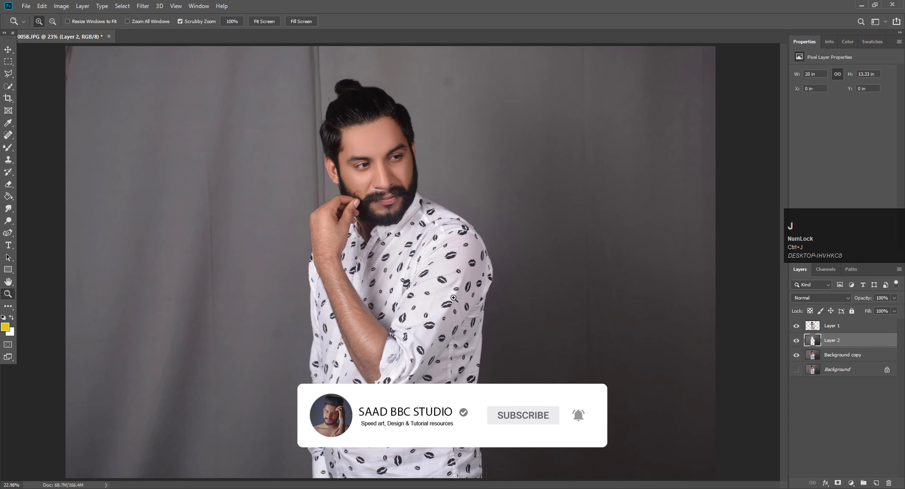
# Step: Check the separated man and backdrop layers individually by switching layer visibility, and show them together again
pyautogui.click(796, 354)
pyautogui.click(796, 325)
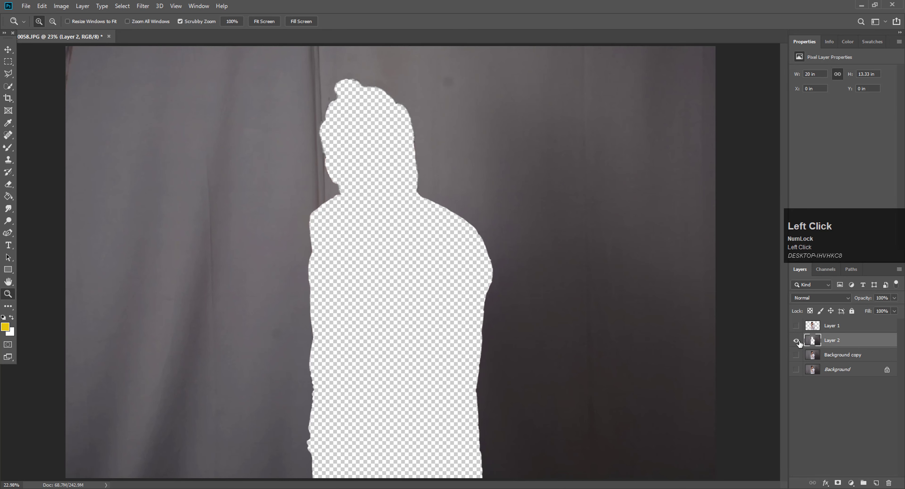
pyautogui.click(796, 340)
pyautogui.click(796, 325)
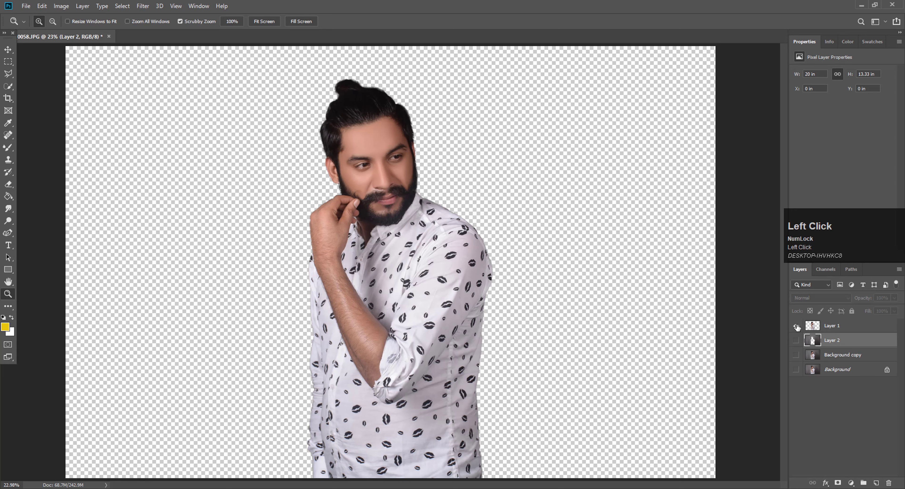
pyautogui.click(796, 326)
pyautogui.click(796, 340)
pyautogui.click(797, 326)
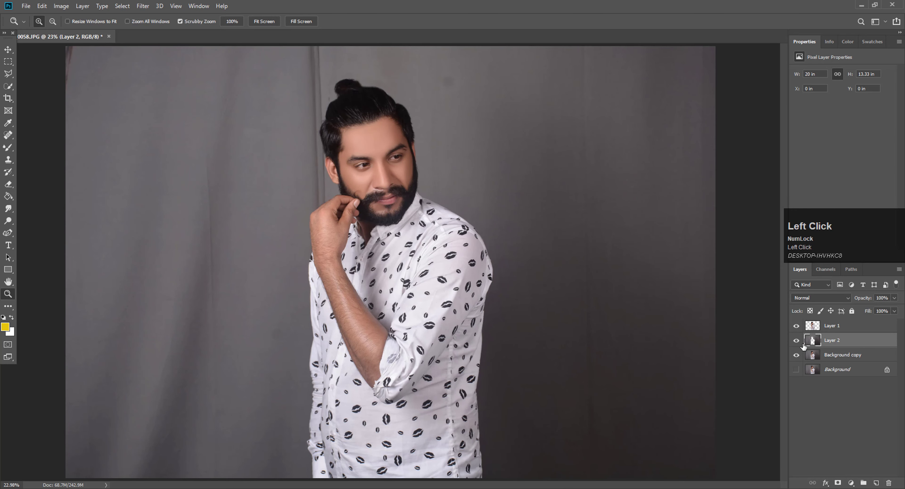
# Step: Apply a Gaussian Blur with a 250-pixel radius to the separated backdrop layer
pyautogui.click(143, 6)
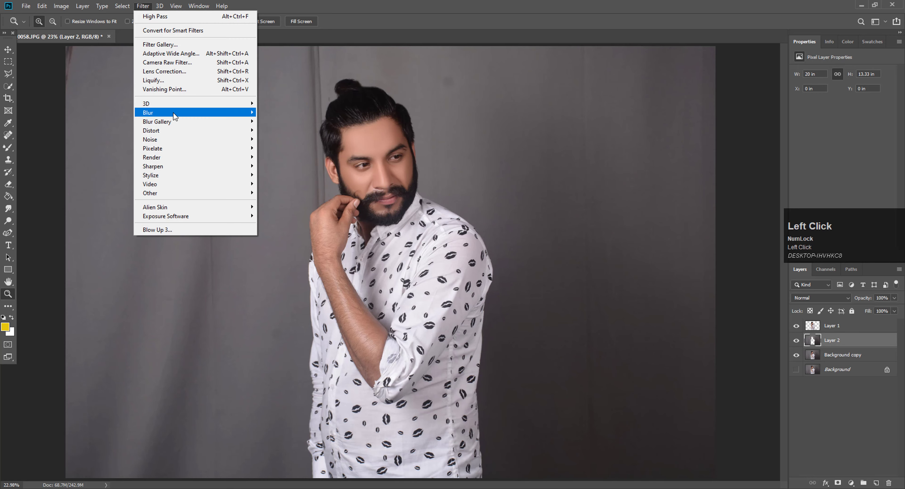
pyautogui.moveTo(174, 112)
pyautogui.click(283, 148)
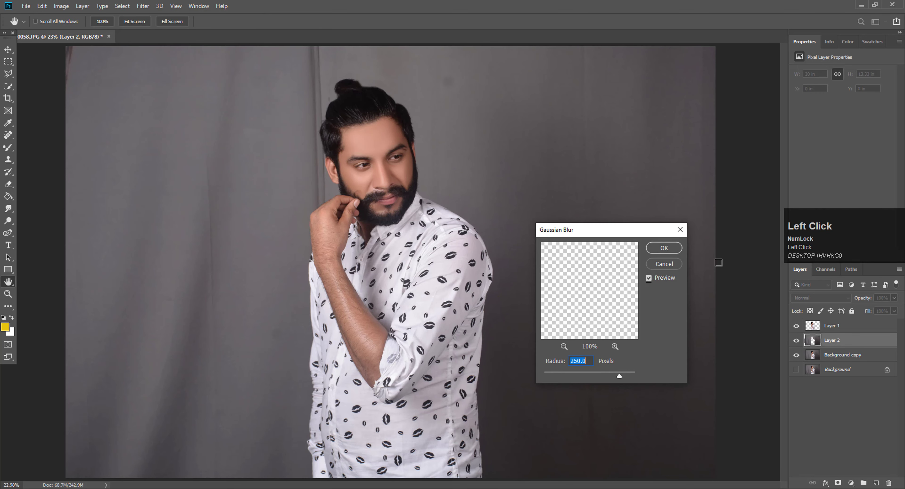
pyautogui.click(665, 248)
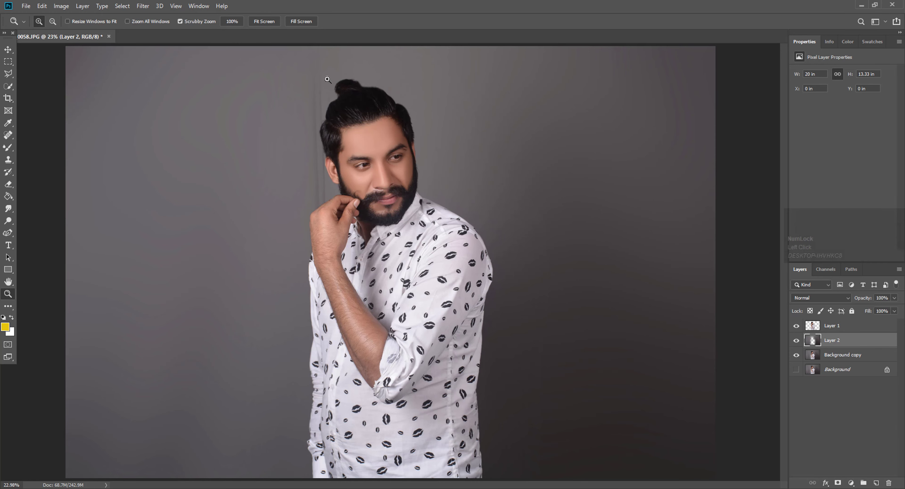
# Step: Smooth the remaining curtain folds beside and above the man with a Mixer Brush enlarged beyond size 100
pyautogui.click(15, 150)
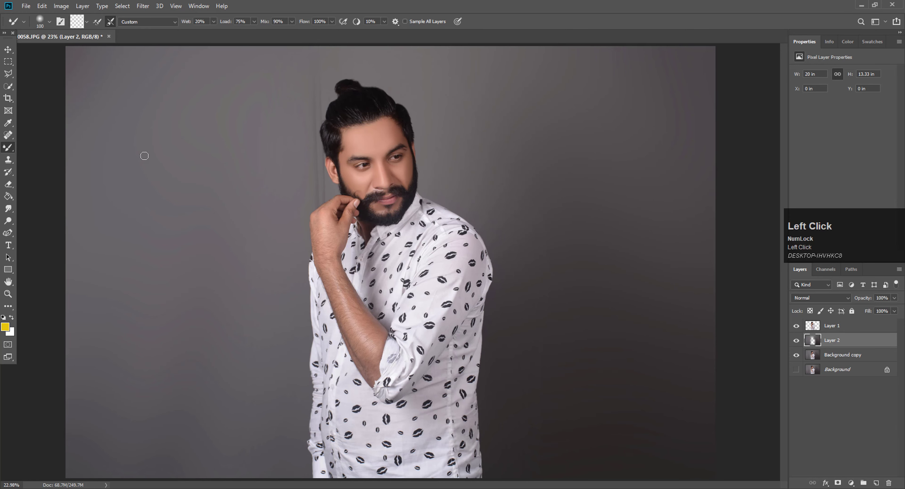
pyautogui.press(']')
pyautogui.press(']')
pyautogui.press(']')
pyautogui.press(']')
pyautogui.press(']')
pyautogui.press(']')
pyautogui.press(']')
pyautogui.press(']')
pyautogui.press(']')
pyautogui.moveTo(281, 185)
pyautogui.mouseDown()
pyautogui.moveTo(319, 182)
pyautogui.moveTo(293, 157)
pyautogui.moveTo(288, 111)
pyautogui.moveTo(275, 161)
pyautogui.mouseUp()
pyautogui.press(']')
pyautogui.moveTo(301, 299); pyautogui.dragTo(270, 70)
pyautogui.press(']')
pyautogui.moveTo(83, 68)
pyautogui.mouseDown()
pyautogui.moveTo(321, 75)
pyautogui.moveTo(386, 26)
pyautogui.mouseUp()
# Step: Examine the man's edges at 100% and the smoothed backdrop across the whole image
pyautogui.click(7, 293)
pyautogui.click(351, 179)
pyautogui.scroll(4, 351, 179)
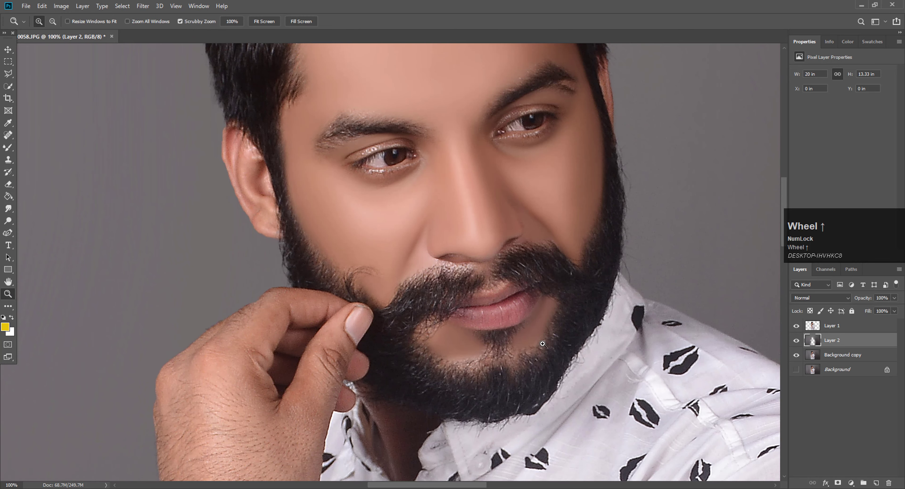
pyautogui.rightClick(524, 247)
pyautogui.click(525, 249)
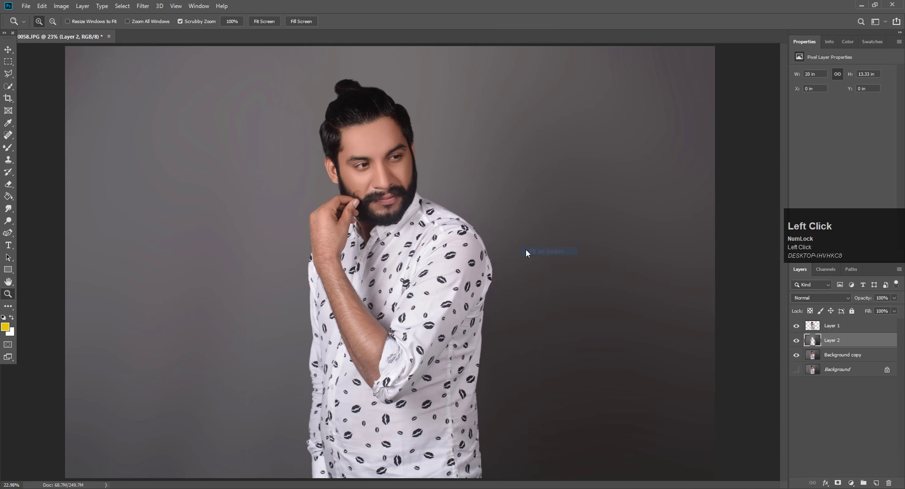
pyautogui.rightClick(525, 197)
pyautogui.click(541, 199)
# Step: Merge the smoothed backdrop layer down into the Background copy layer
pyautogui.rightClick(512, 175)
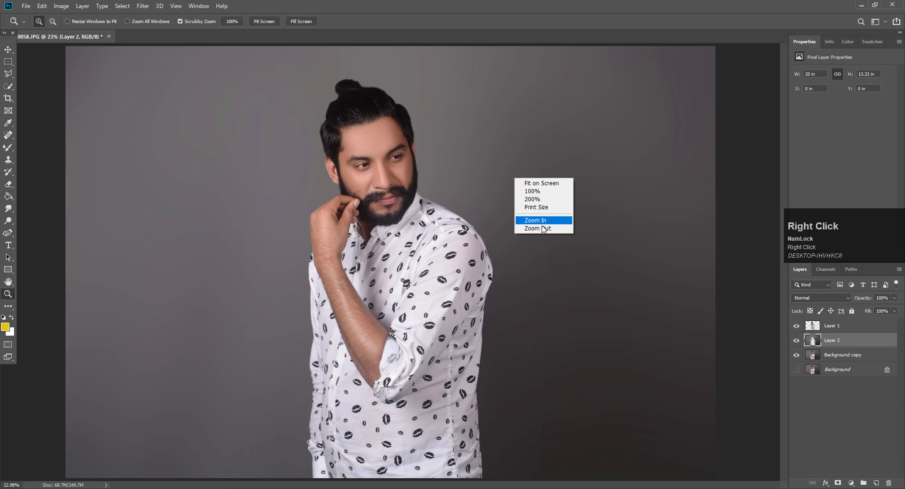
pyautogui.click(545, 230)
pyautogui.scroll(1, 517, 240)
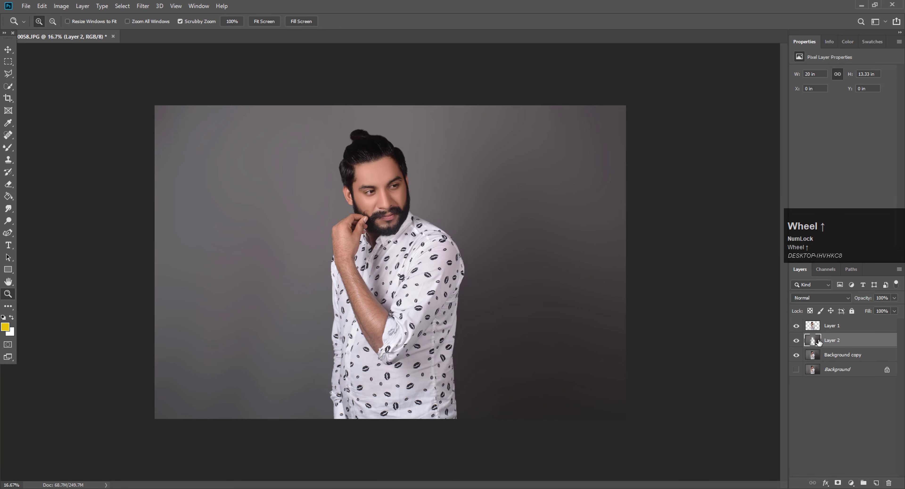
pyautogui.rightClick(861, 345)
pyautogui.click(778, 368)
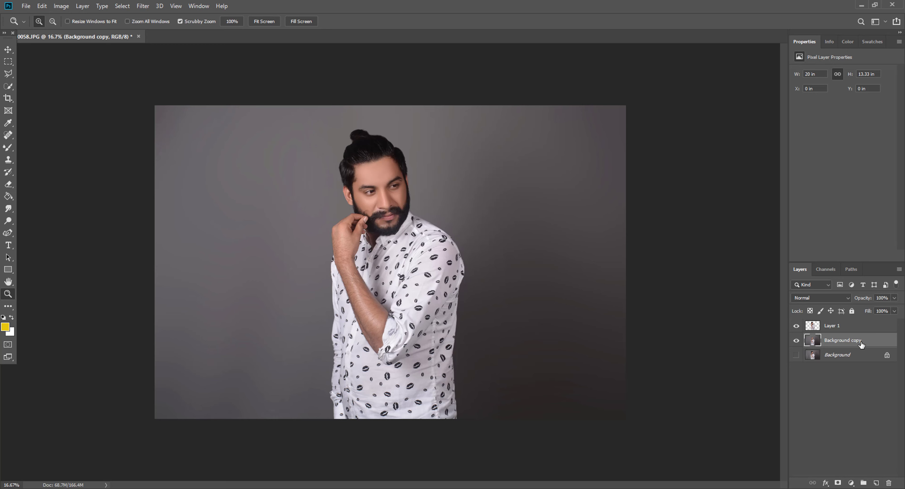
# Step: Try shifting the hue and raising the saturation of the Background copy layer with Hue/Saturation
pyautogui.press('ctrl')
pyautogui.hotkey('ctrl', 'u')
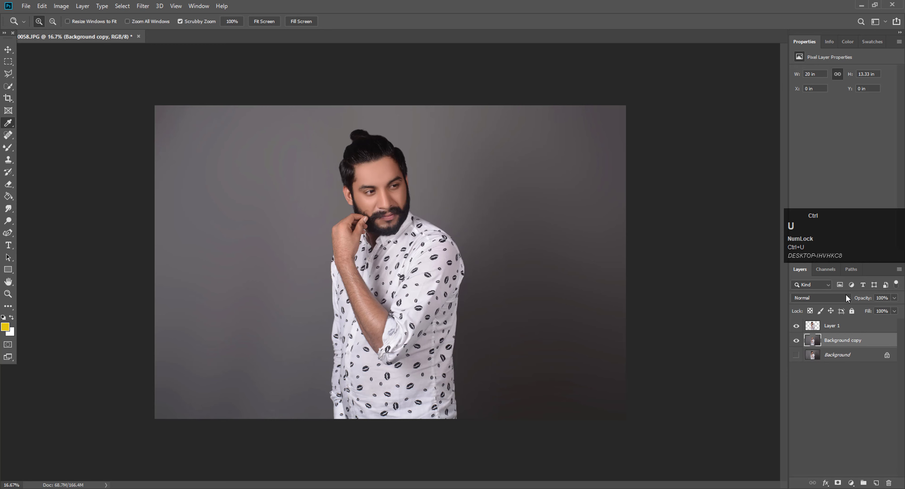
pyautogui.moveTo(627, 115); pyautogui.dragTo(609, 149)
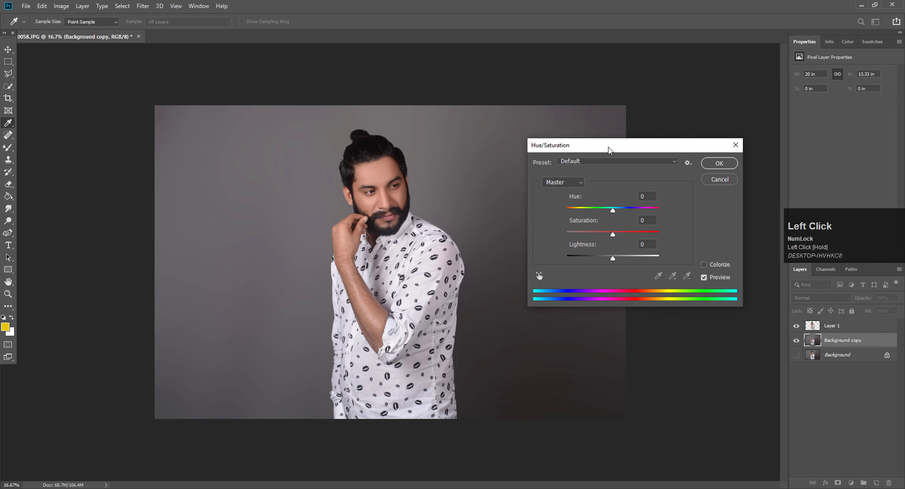
pyautogui.moveTo(613, 212)
pyautogui.mouseDown()
pyautogui.moveTo(670, 212)
pyautogui.moveTo(547, 214)
pyautogui.moveTo(625, 210)
pyautogui.mouseUp()
pyautogui.moveTo(625, 235); pyautogui.dragTo(653, 234)
pyautogui.click(717, 182)
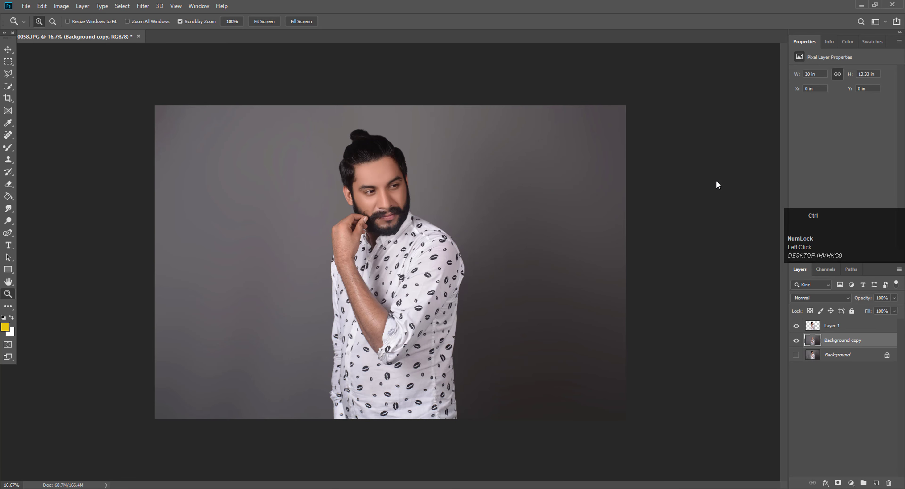
# Step: Try recolouring the Background copy layer with Color Balance, using midtone levels of +77, +57 and +35
pyautogui.moveTo(640, 178)
pyautogui.mouseDown()
pyautogui.moveTo(686, 181)
pyautogui.moveTo(624, 180)
pyautogui.moveTo(636, 180)
pyautogui.mouseUp()
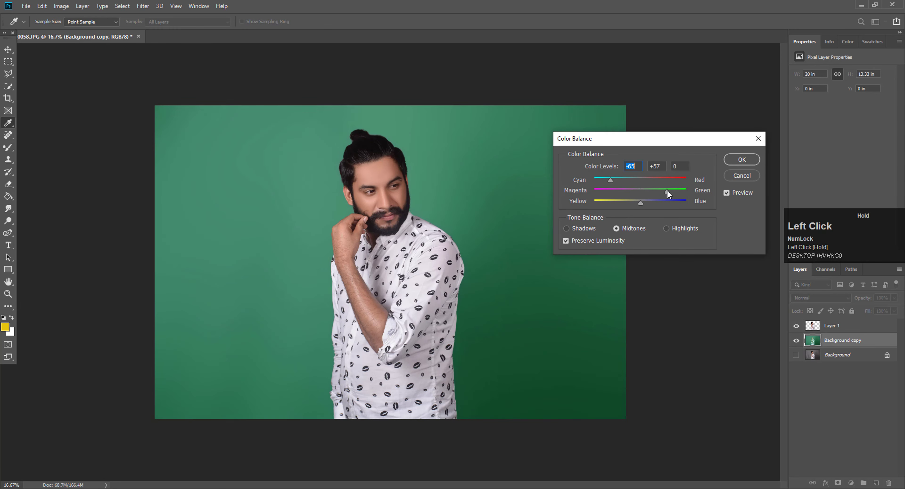
pyautogui.moveTo(622, 201); pyautogui.dragTo(657, 203)
pyautogui.moveTo(617, 180); pyautogui.dragTo(677, 180)
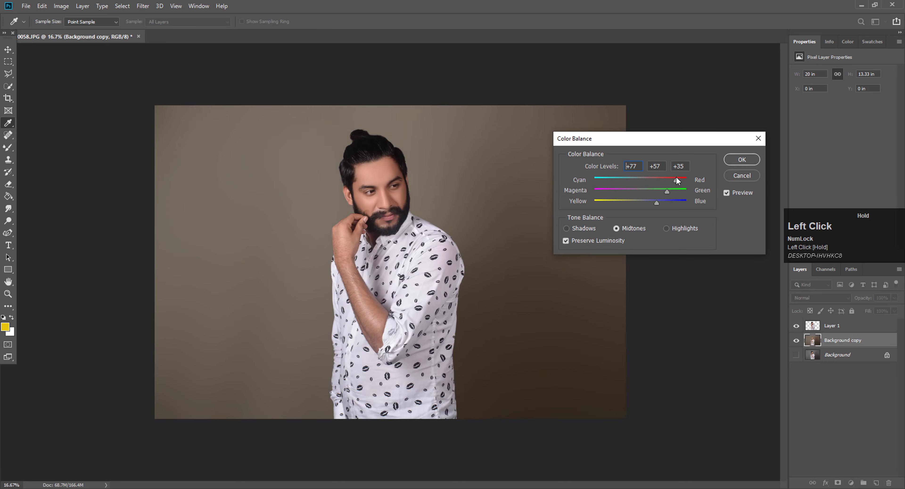
pyautogui.click(741, 175)
pyautogui.press('z')
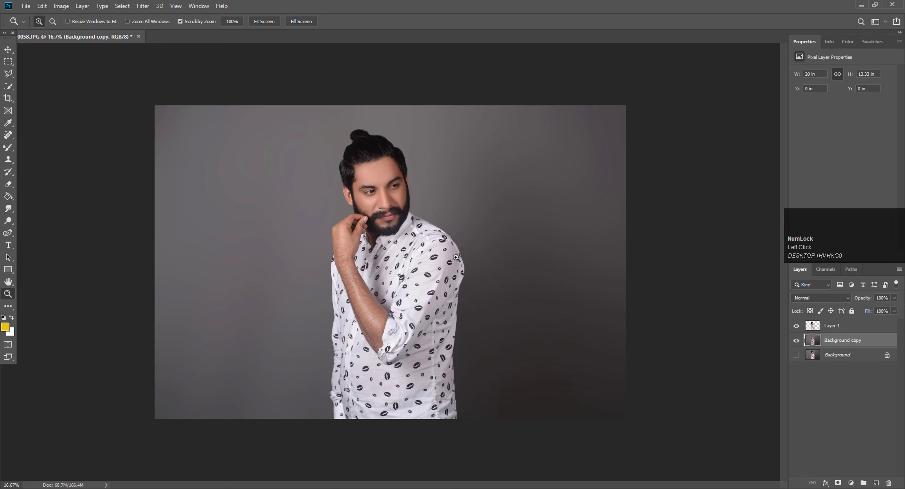
# Step: Open the pink and teal background image #Saadbbcstudio (25) from the 250+ Top Paid Ultra HD Backgrounds folder inside BACKGROUND on drive D
pyautogui.click(22, 6)
pyautogui.click(38, 23)
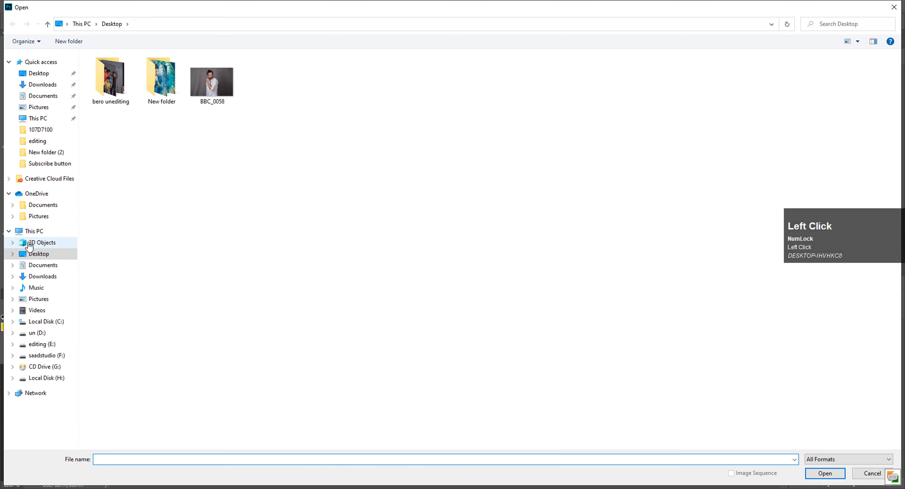
pyautogui.click(37, 334)
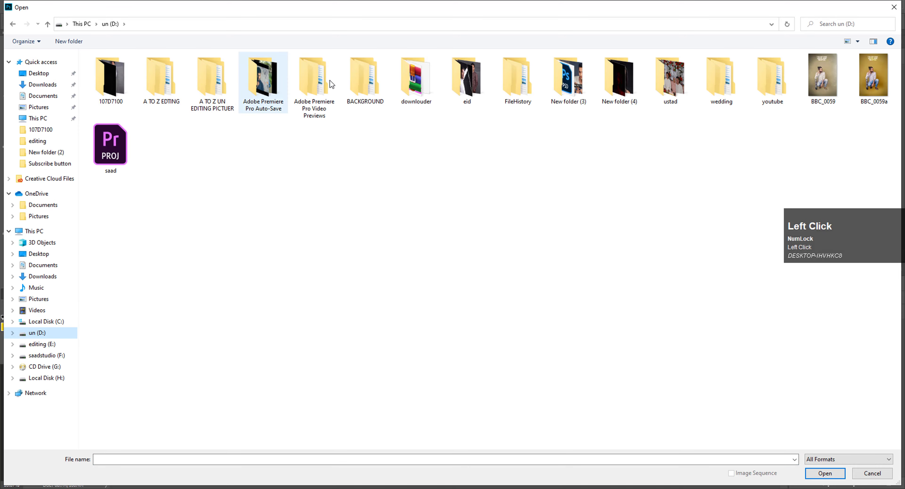
pyautogui.click(212, 80)
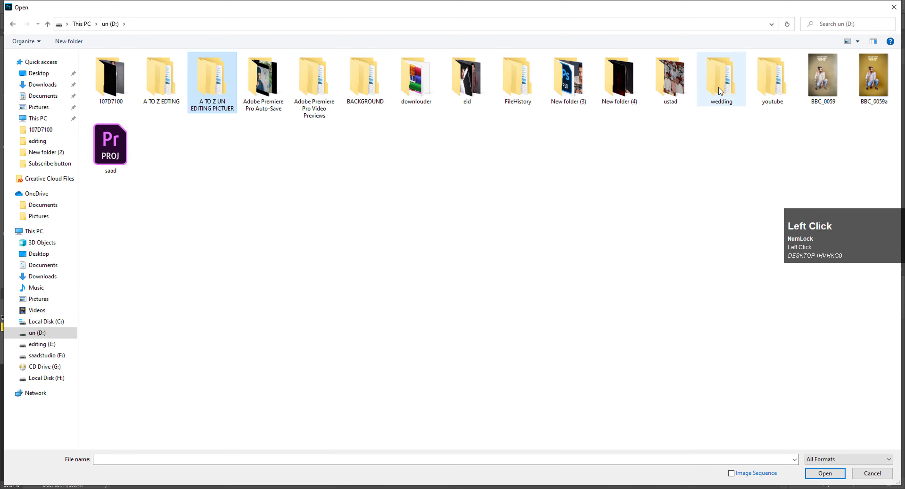
pyautogui.doubleClick(365, 79)
pyautogui.doubleClick(141, 69)
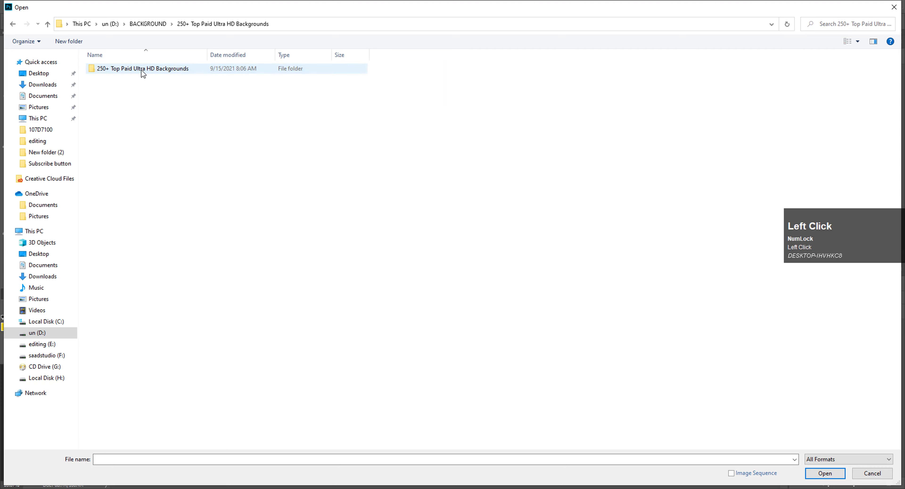
pyautogui.doubleClick(210, 69)
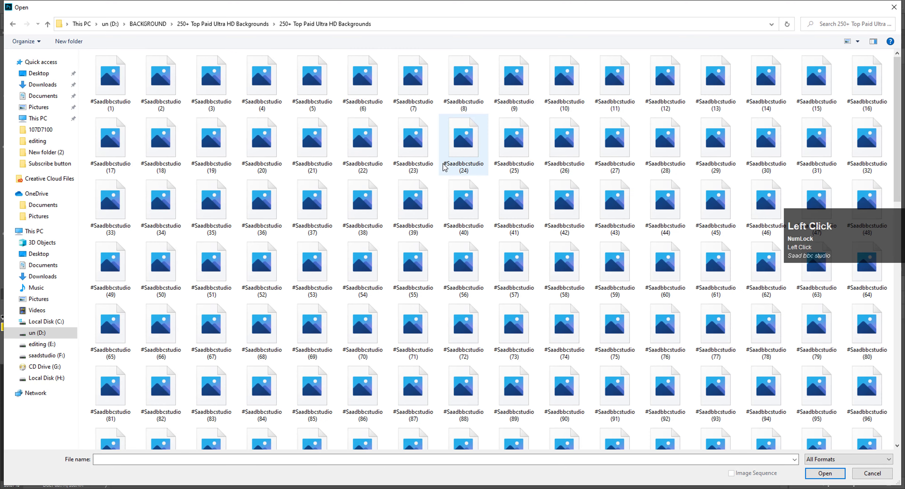
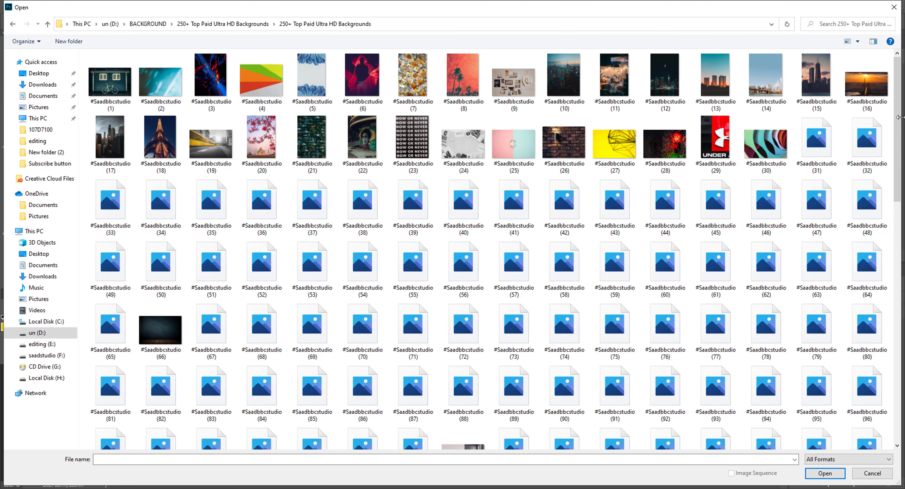
pyautogui.click(530, 151)
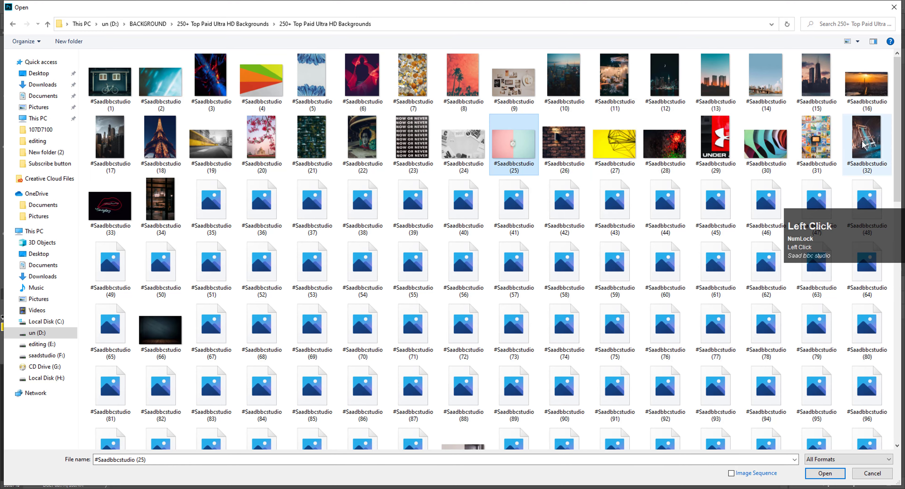
pyautogui.moveTo(898, 123); pyautogui.dragTo(902, 133)
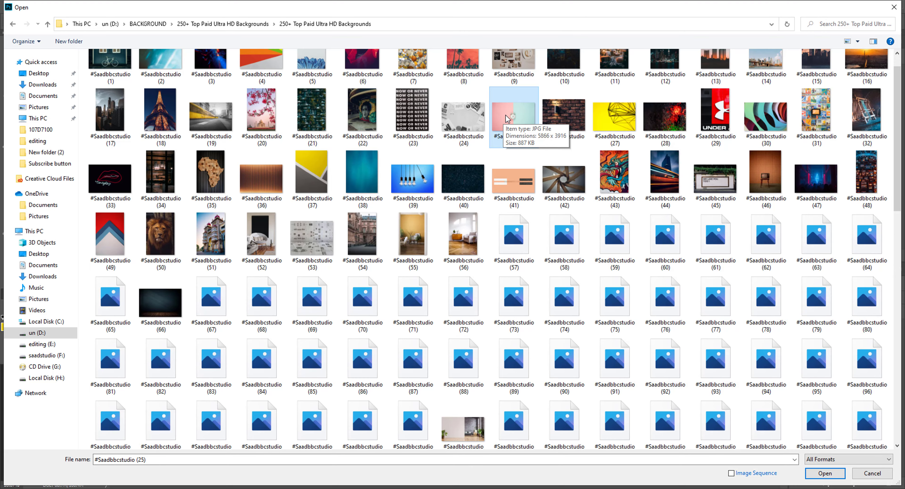
pyautogui.doubleClick(513, 117)
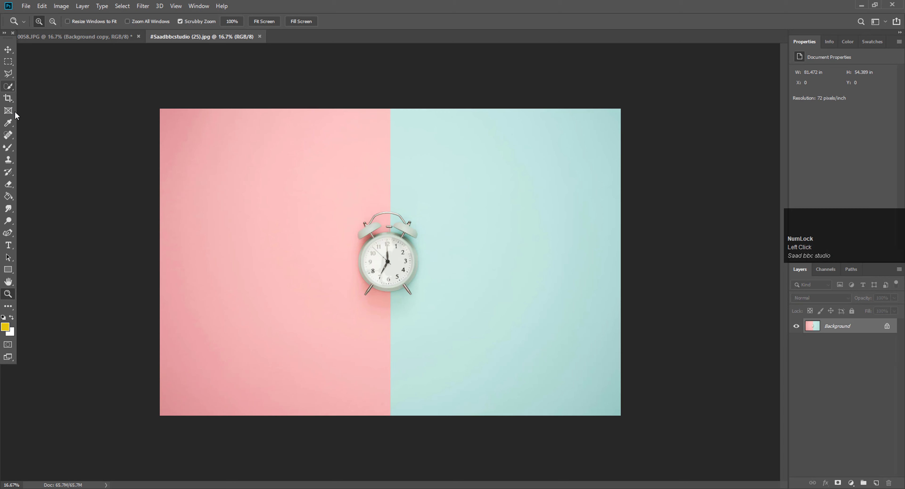
# Step: Remove the alarm clock from the centre of the pink and teal image using the Spot Healing Brush at size 700
pyautogui.click(8, 134)
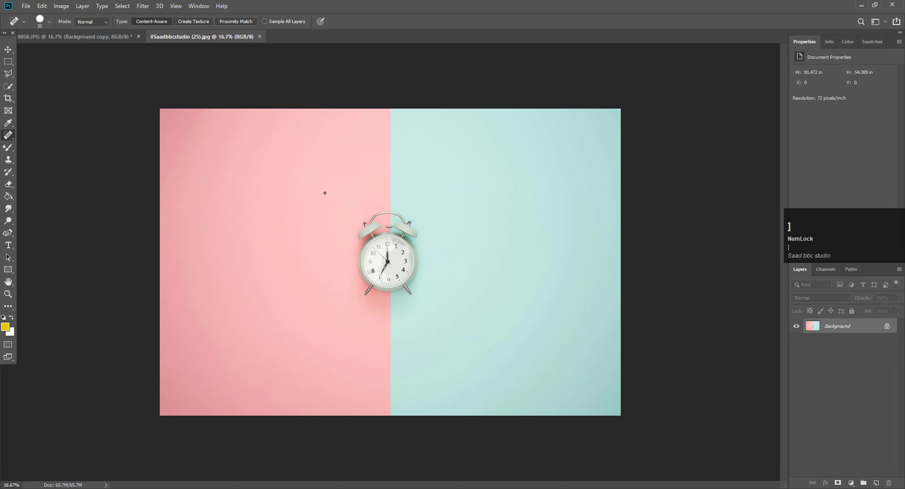
pyautogui.press(']')
pyautogui.press(']')
pyautogui.press(']')
pyautogui.press(']')
pyautogui.press(']')
pyautogui.press(']')
pyautogui.press(']')
pyautogui.press(']')
pyautogui.press(']')
pyautogui.press(']')
pyautogui.press(']')
pyautogui.press(']')
pyautogui.press(']')
pyautogui.press(']')
pyautogui.press(']')
pyautogui.press(']')
pyautogui.press(']')
pyautogui.press(']')
pyautogui.press(']')
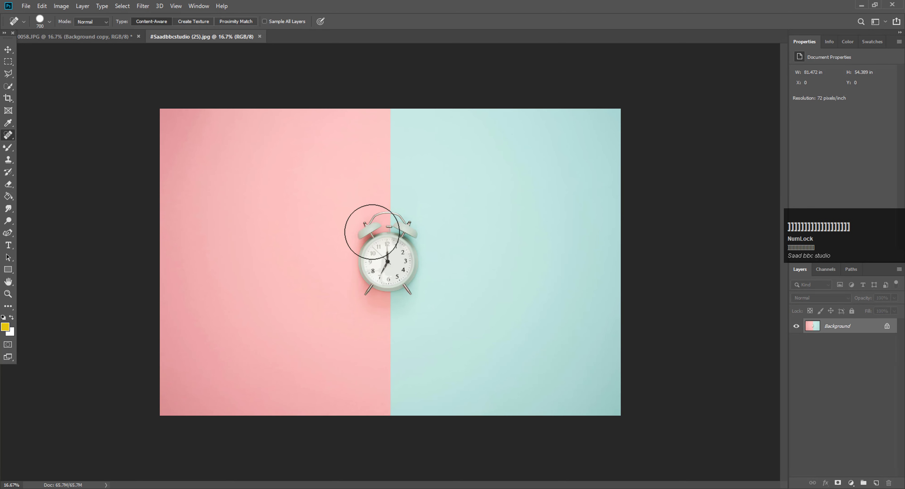
pyautogui.moveTo(373, 225)
pyautogui.mouseDown()
pyautogui.moveTo(400, 233)
pyautogui.moveTo(386, 273)
pyautogui.moveTo(375, 277)
pyautogui.moveTo(380, 266)
pyautogui.moveTo(390, 281)
pyautogui.mouseUp()
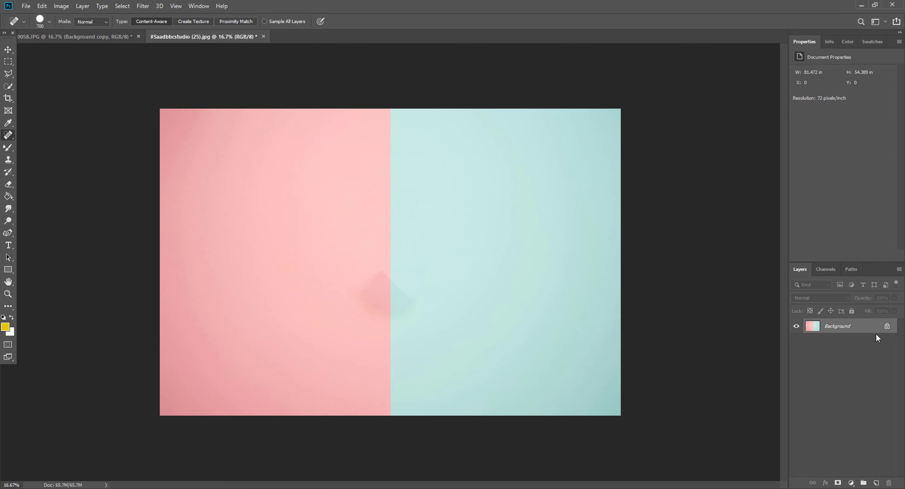
# Step: Unlock the pink and teal image's background layer and bring it into the portrait document, behind the man
pyautogui.click(887, 326)
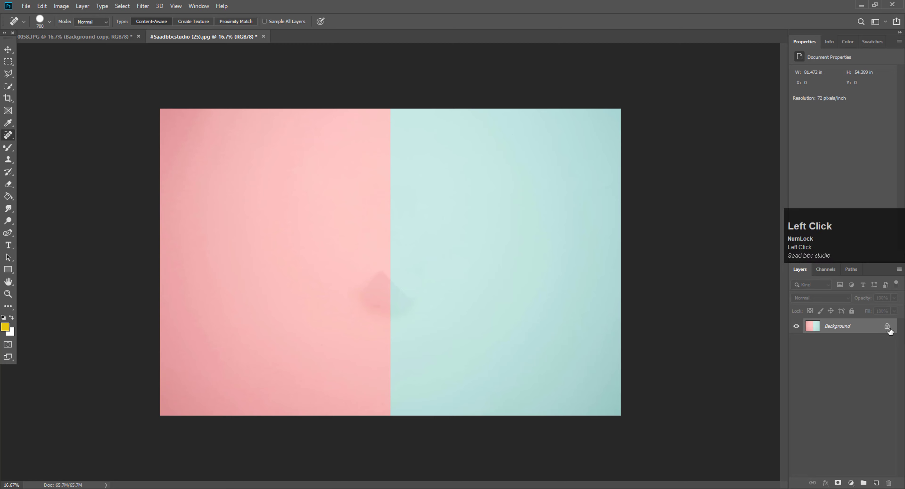
pyautogui.click(11, 53)
pyautogui.moveTo(299, 150); pyautogui.dragTo(385, 262)
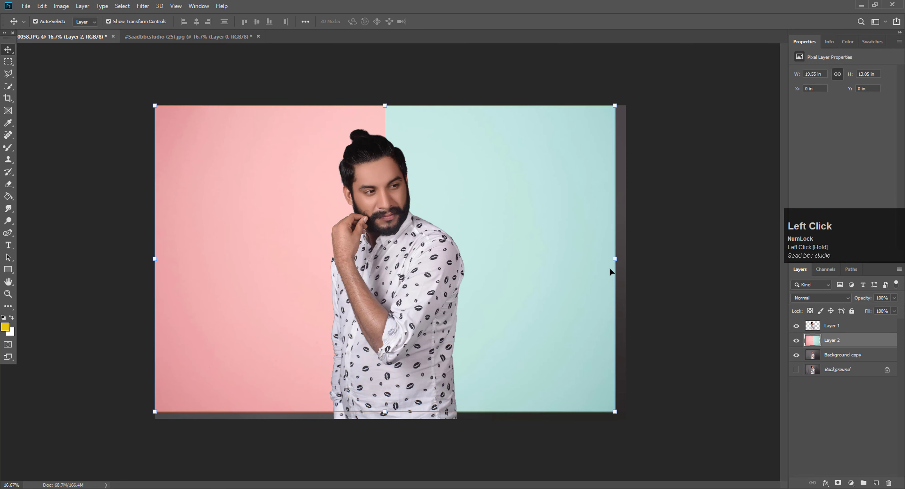
# Step: Scale the pink and teal layer to 102.28% and align it with the canvas so that it covers the whole backdrop
pyautogui.moveTo(615, 258); pyautogui.dragTo(626, 247)
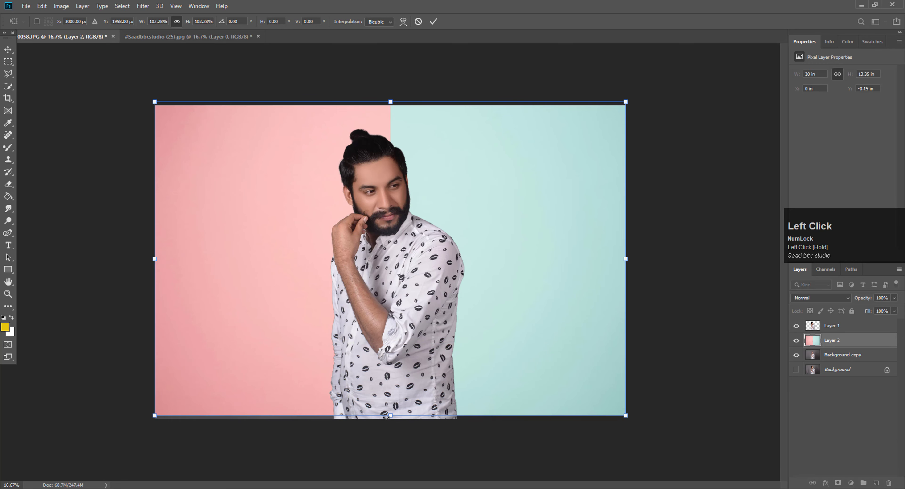
pyautogui.moveTo(509, 254); pyautogui.dragTo(509, 258)
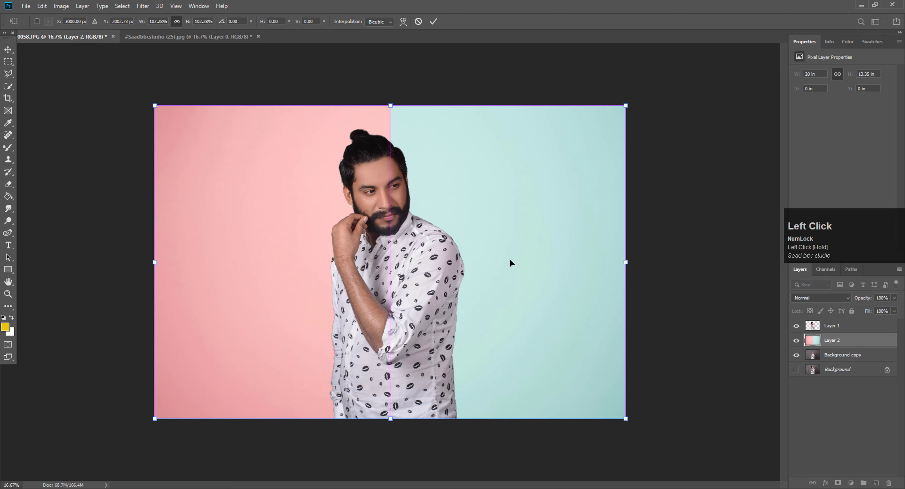
pyautogui.click(434, 22)
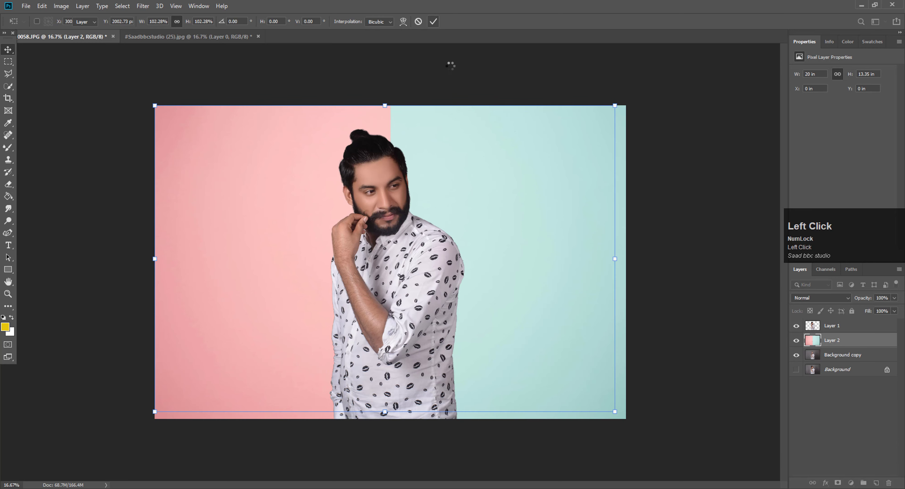
# Step: Set the pink and teal layer's blend mode to Soft Light and check how it blends with the grey backdrop
pyautogui.click(816, 297)
pyautogui.click(812, 376)
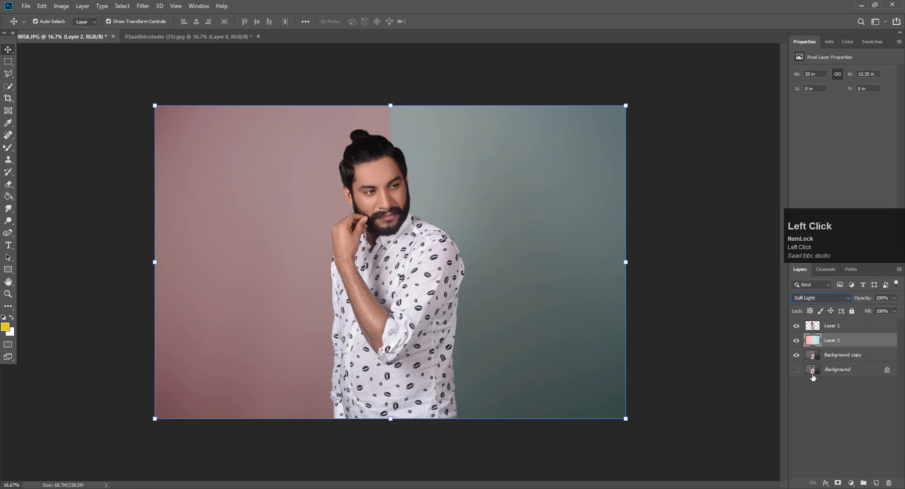
pyautogui.click(8, 293)
pyautogui.click(380, 158)
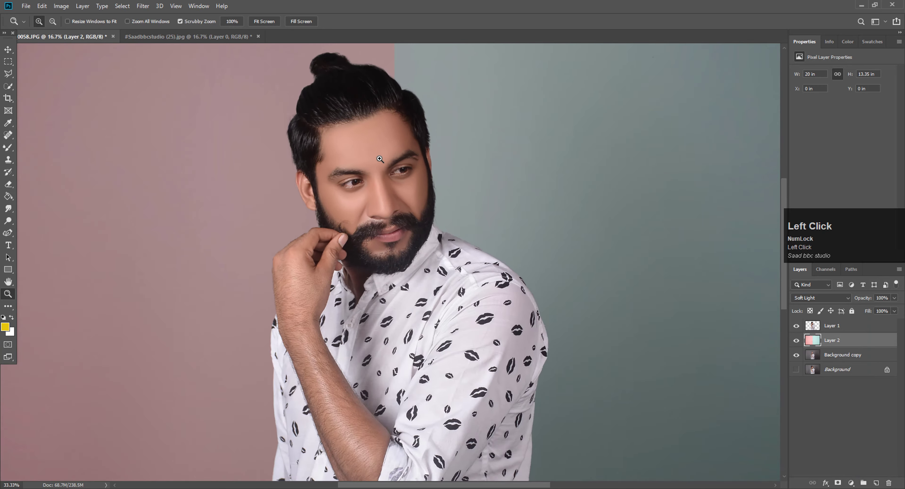
pyautogui.scroll(1, 380, 159)
pyautogui.rightClick(375, 178)
pyautogui.click(394, 184)
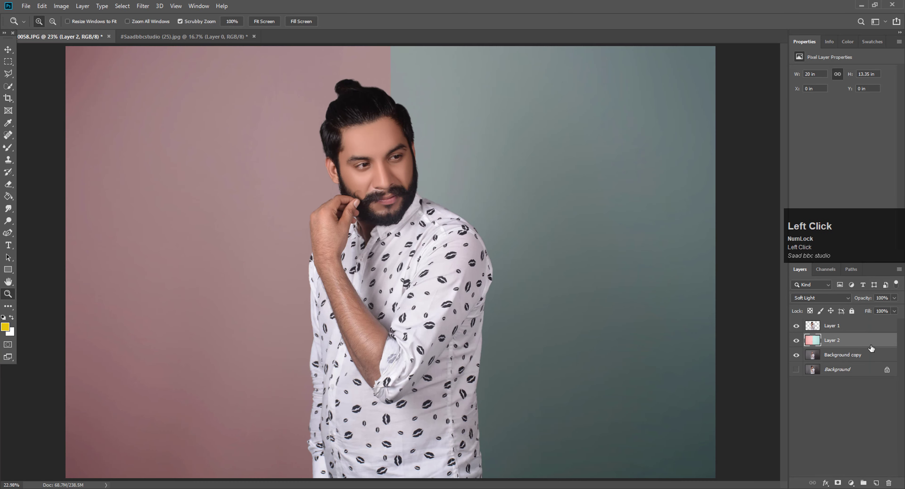
pyautogui.click(812, 301)
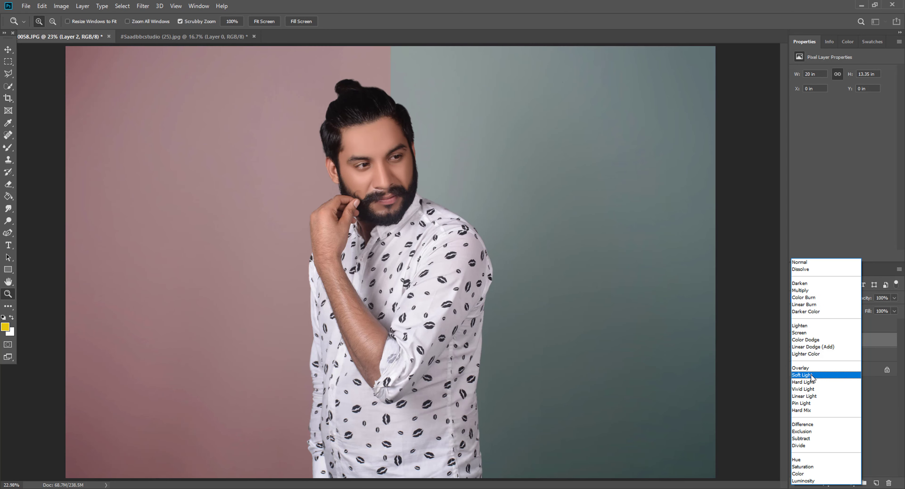
pyautogui.click(811, 375)
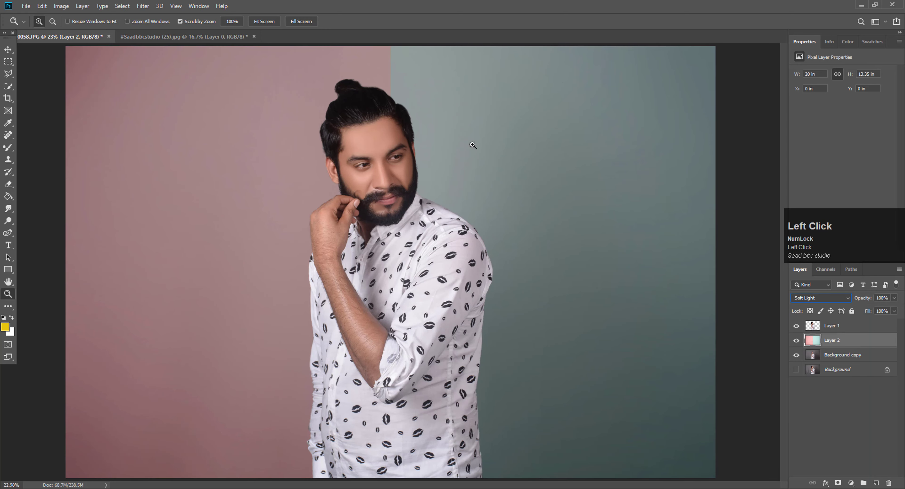
# Step: Merge the pink and teal layer down into the Background copy layer
pyautogui.rightClick(840, 342)
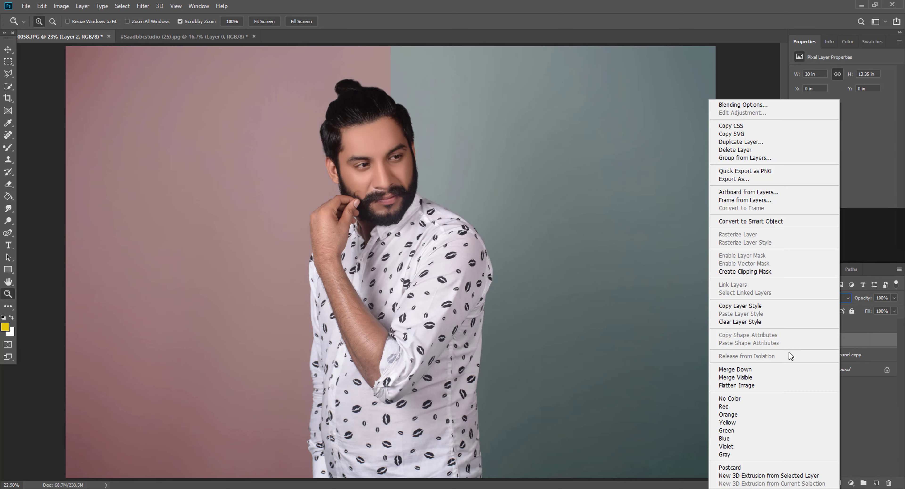
pyautogui.click(761, 368)
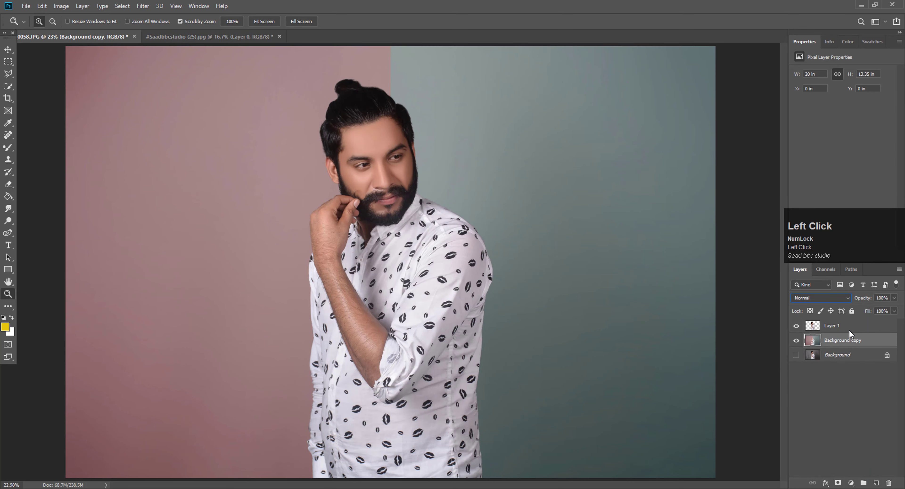
pyautogui.click(821, 331)
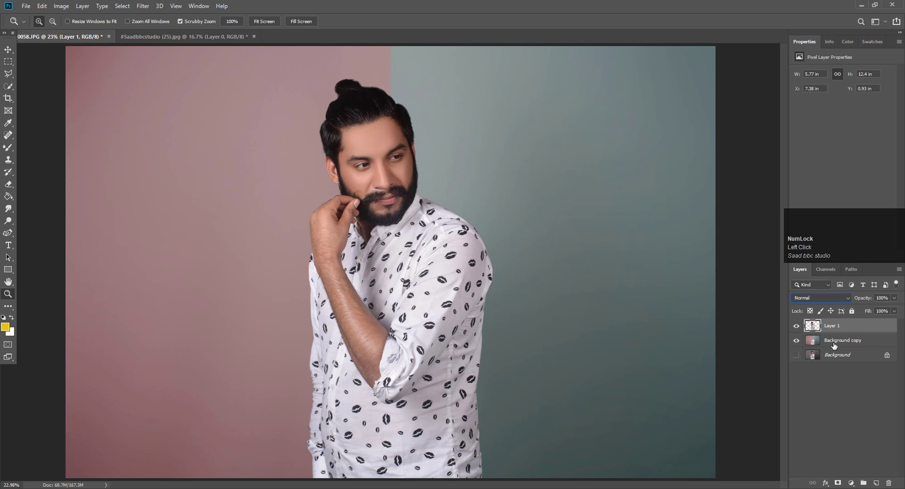
# Step: Open the Background copy layer in the Camera Raw Filter and set its vignetting to -32
pyautogui.click(845, 342)
pyautogui.hotkey('ctrl', 'shift', 'a')
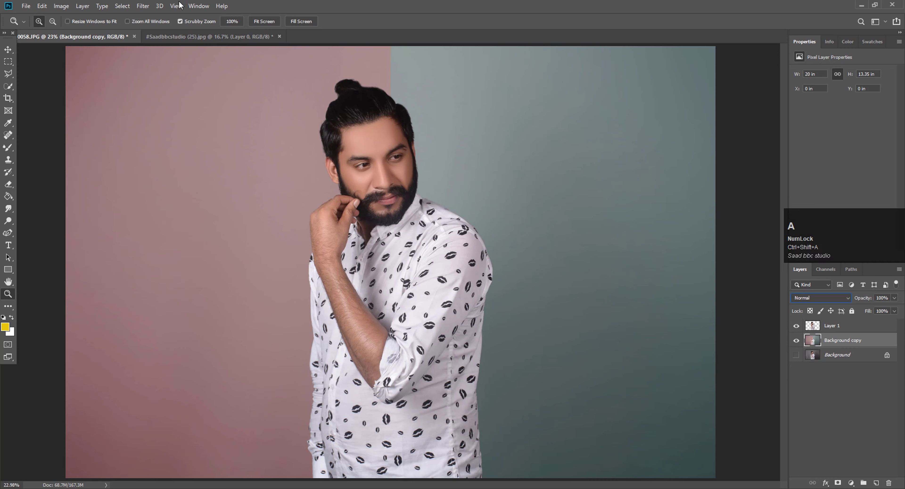
pyautogui.click(146, 5)
pyautogui.click(201, 65)
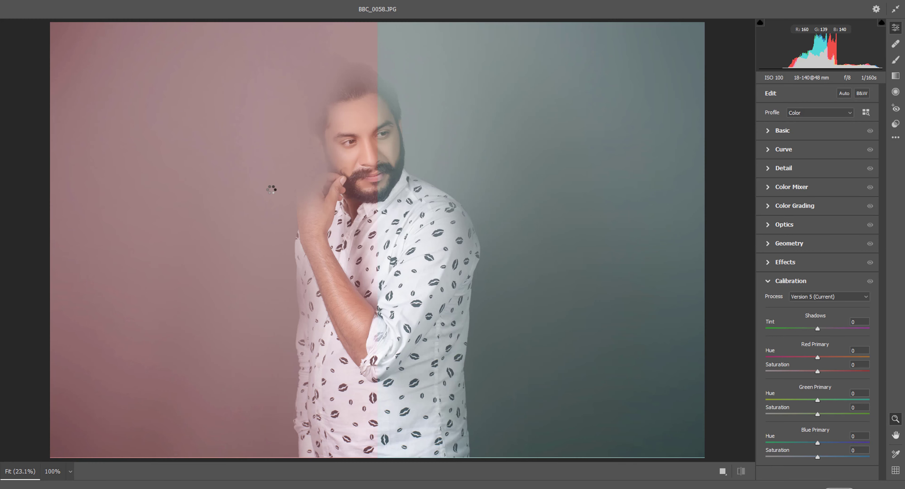
pyautogui.click(802, 261)
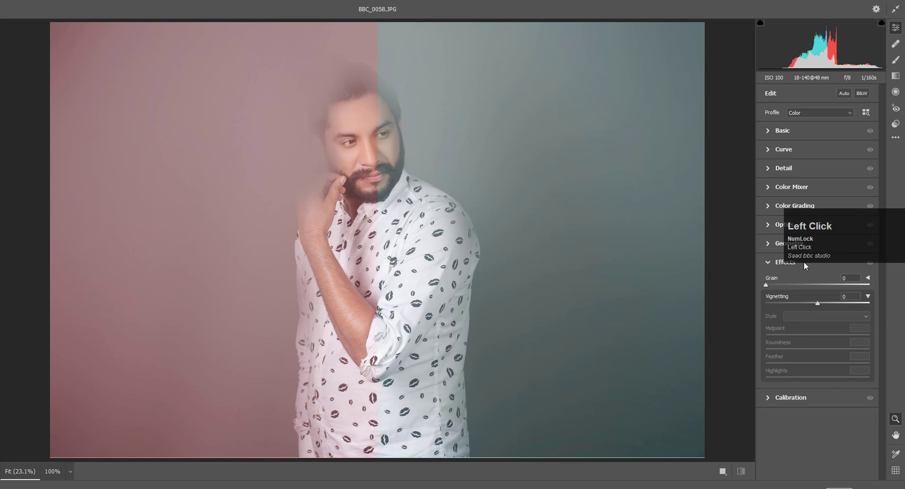
pyautogui.moveTo(810, 305); pyautogui.dragTo(799, 300)
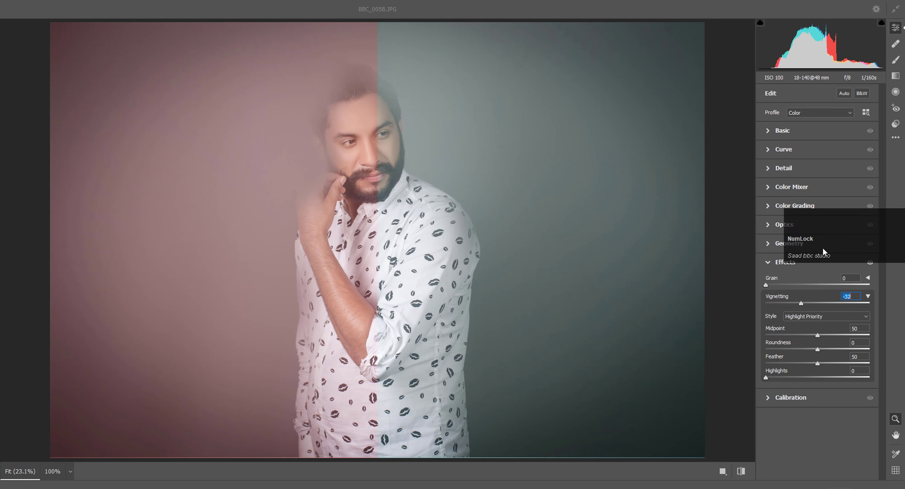
pyautogui.moveTo(822, 248); pyautogui.dragTo(657, 252)
pyautogui.click(850, 296)
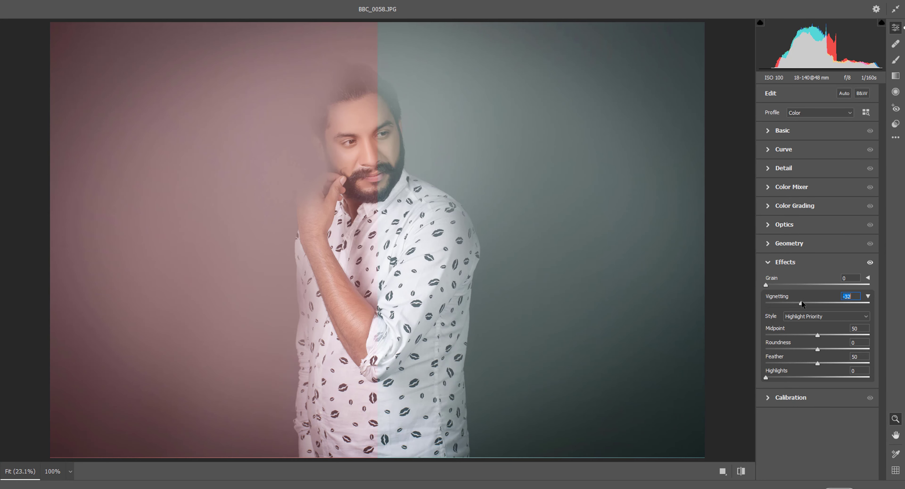
# Step: Set the backdrop's contrast to +15, highlights to -41, shadows to -33, whites to -29 and blacks to -22, raise the texture, and apply the filter
pyautogui.click(791, 131)
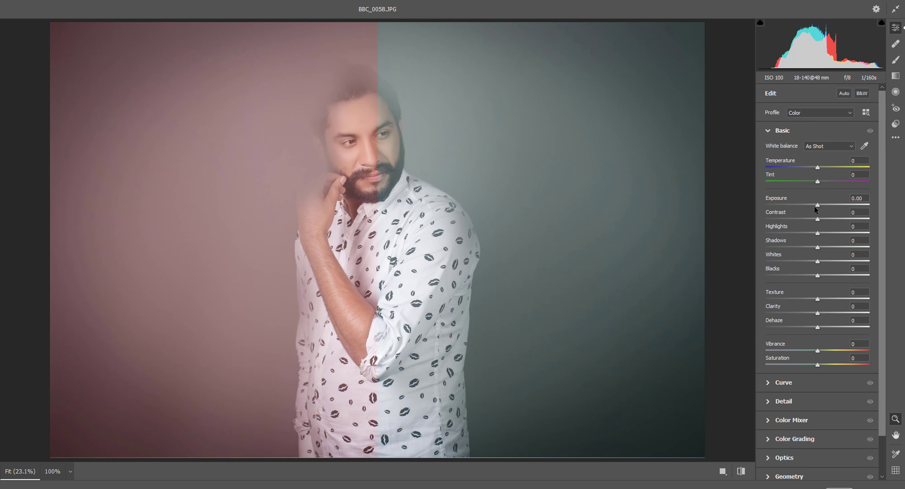
pyautogui.moveTo(803, 217); pyautogui.dragTo(822, 298)
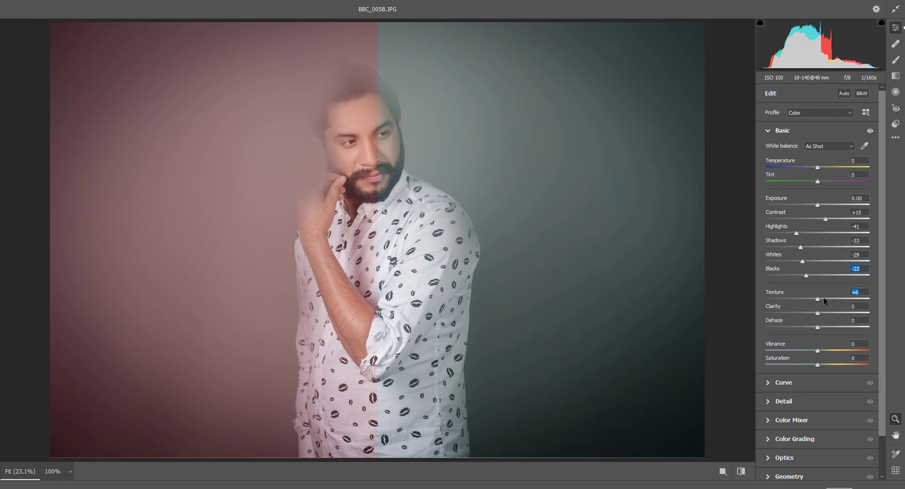
pyautogui.click(818, 313)
pyautogui.click(869, 487)
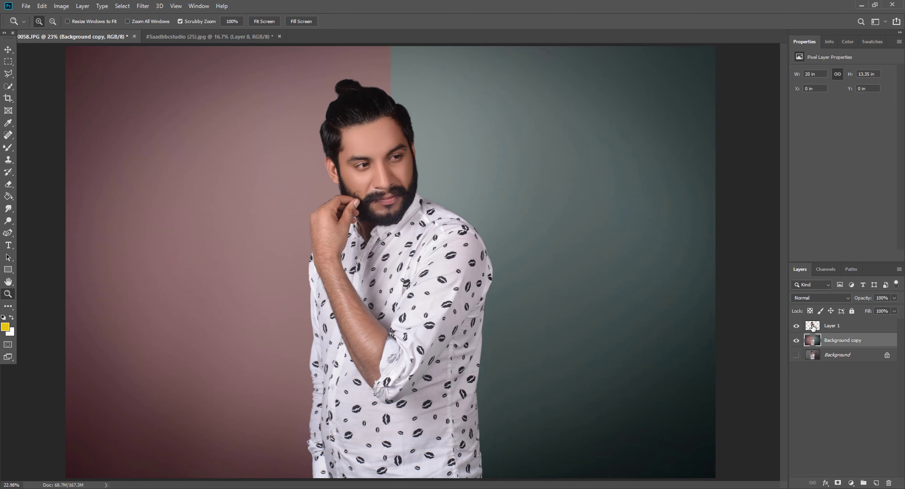
# Step: Open the man's cut-out on Layer 1 in the Camera Raw Filter
pyautogui.click(813, 326)
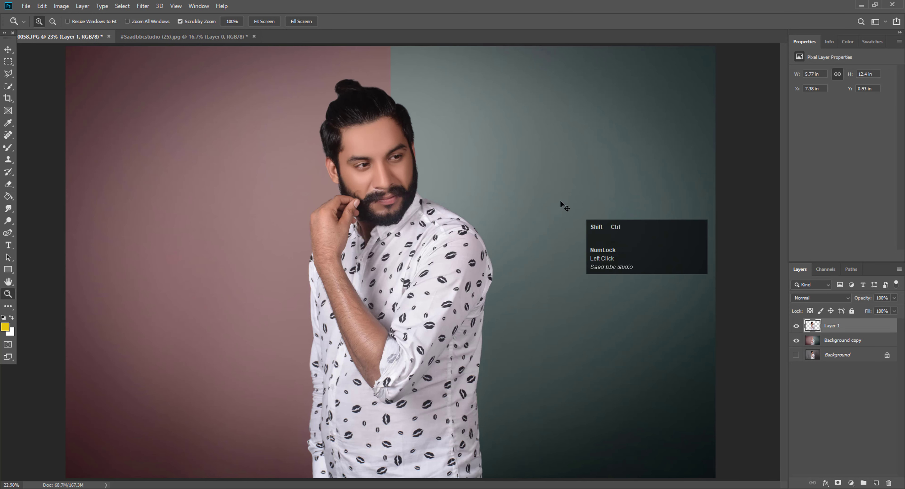
pyautogui.hotkey('ctrl', 'shift', 'a')
pyautogui.click(501, 166)
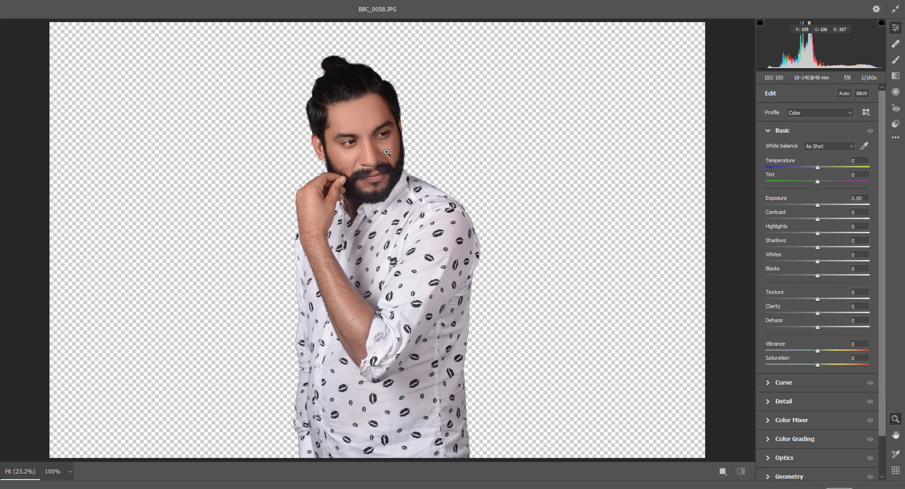
pyautogui.click(360, 148)
pyautogui.scroll(-2, 433, 172)
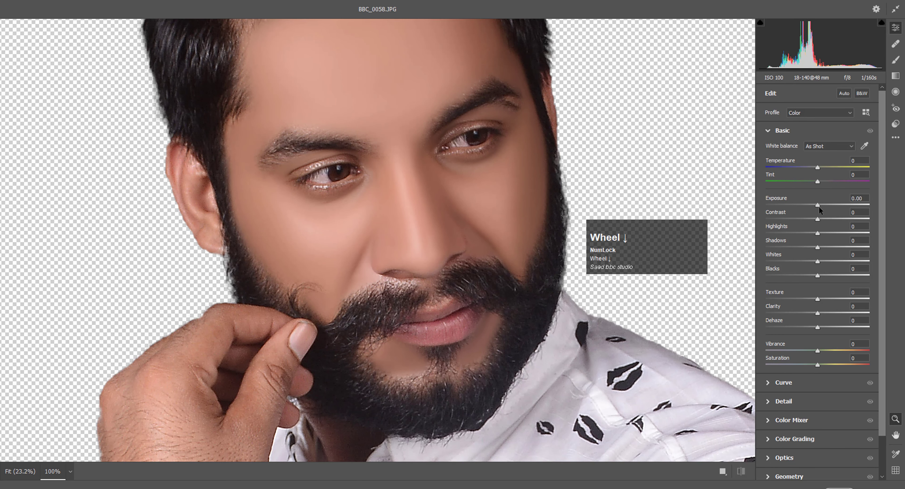
# Step: Set the man's exposure to +0.15, contrast to +3, highlights to -61, shadows to +31, whites to -8, blacks to -5, texture to +8 and clarity to +1
pyautogui.moveTo(819, 203); pyautogui.dragTo(818, 313)
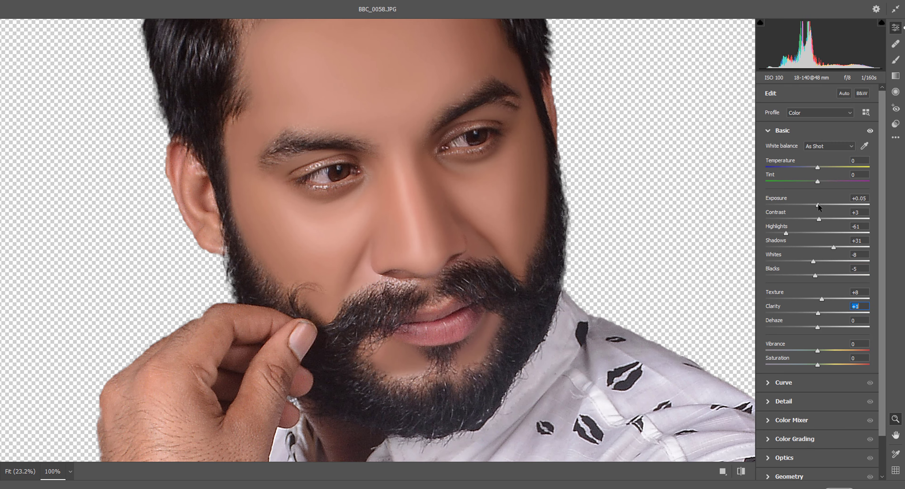
pyautogui.moveTo(818, 203); pyautogui.dragTo(818, 204)
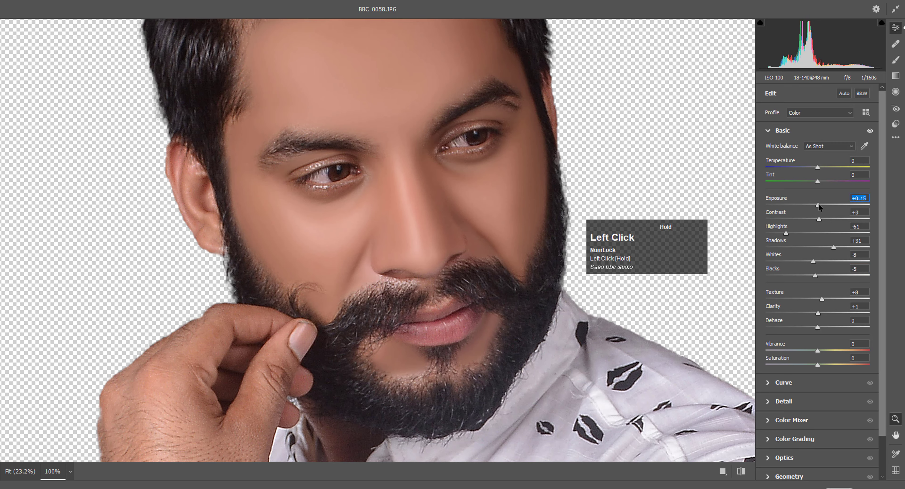
pyautogui.click(788, 232)
pyautogui.scroll(-2, 823, 370)
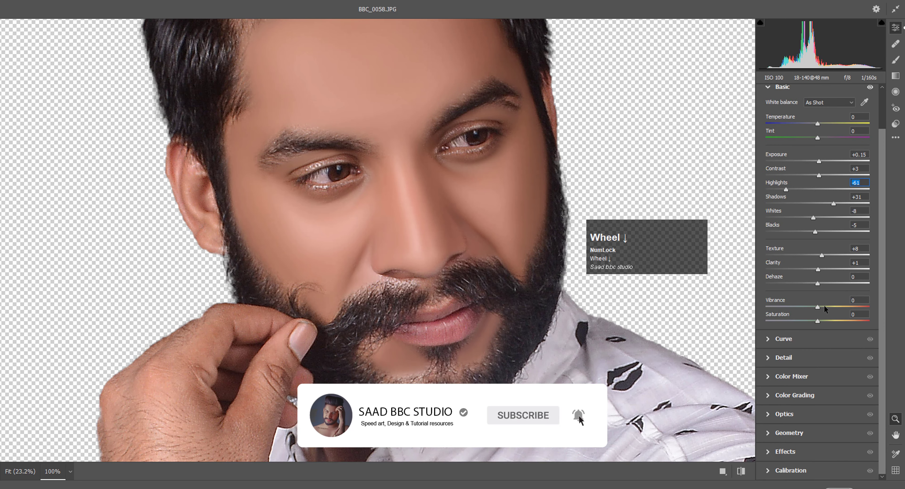
pyautogui.click(824, 305)
# Step: In the color mixer, set oranges luminance to +33 and saturation of oranges and blues to -31, and raise the reds saturation
pyautogui.click(806, 372)
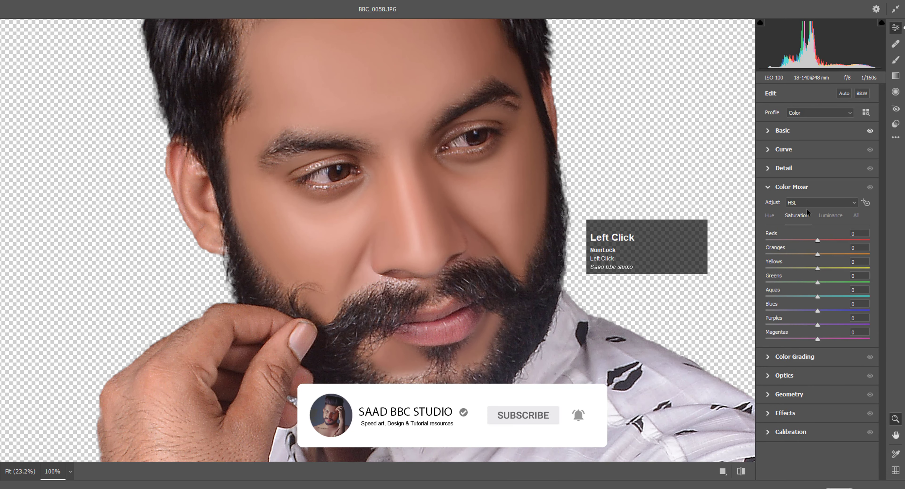
pyautogui.moveTo(810, 252); pyautogui.dragTo(834, 253)
pyautogui.click(827, 221)
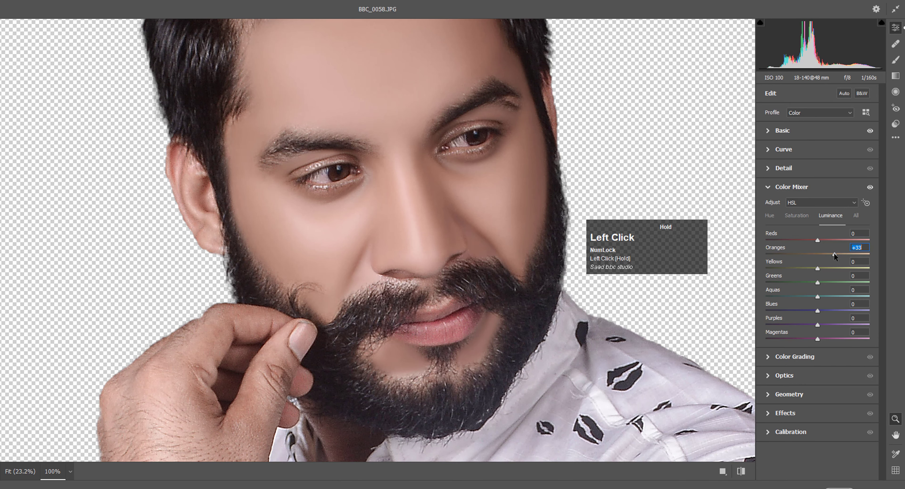
pyautogui.click(797, 214)
pyautogui.moveTo(819, 240); pyautogui.dragTo(825, 240)
pyautogui.moveTo(817, 310); pyautogui.dragTo(801, 310)
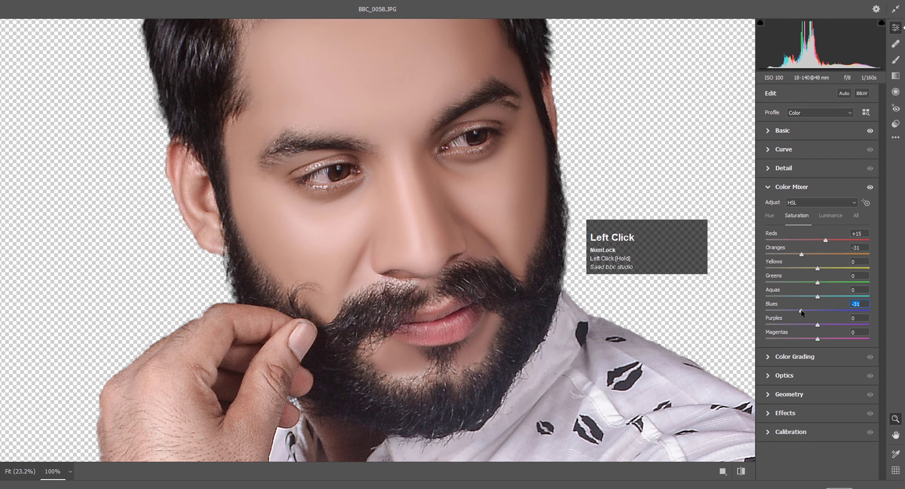
pyautogui.moveTo(825, 240); pyautogui.dragTo(831, 238)
# Step: Adjust the blue primary saturation in the calibration and raise the noise reduction slightly
pyautogui.click(815, 431)
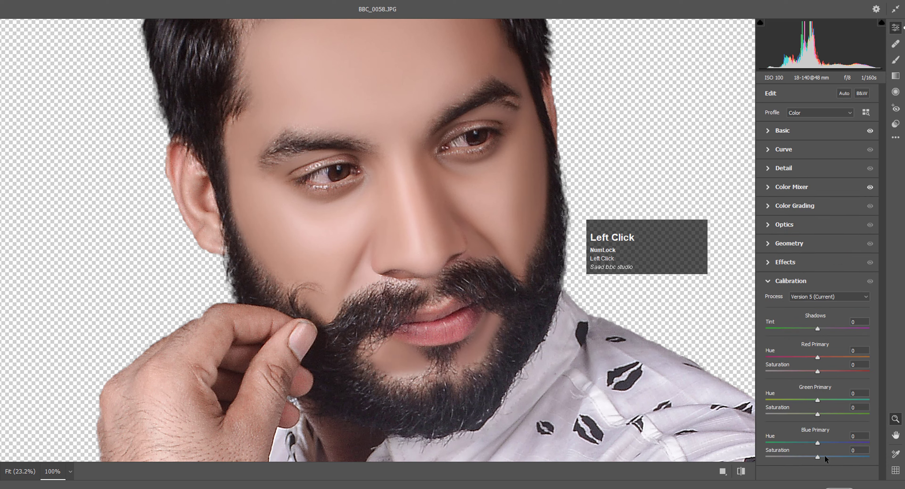
pyautogui.click(788, 168)
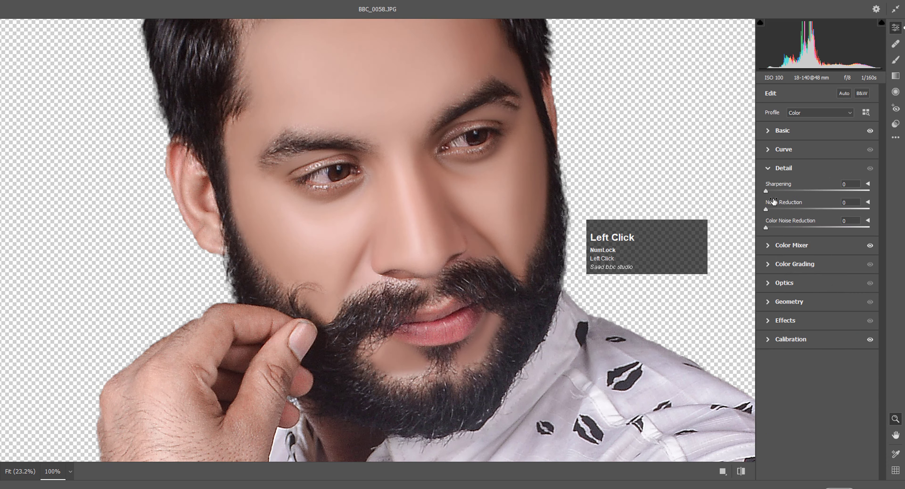
pyautogui.click(783, 209)
# Step: Set the tone curve's highlights to +6, lights to +2, darks to -4 and shadows to -5
pyautogui.click(785, 150)
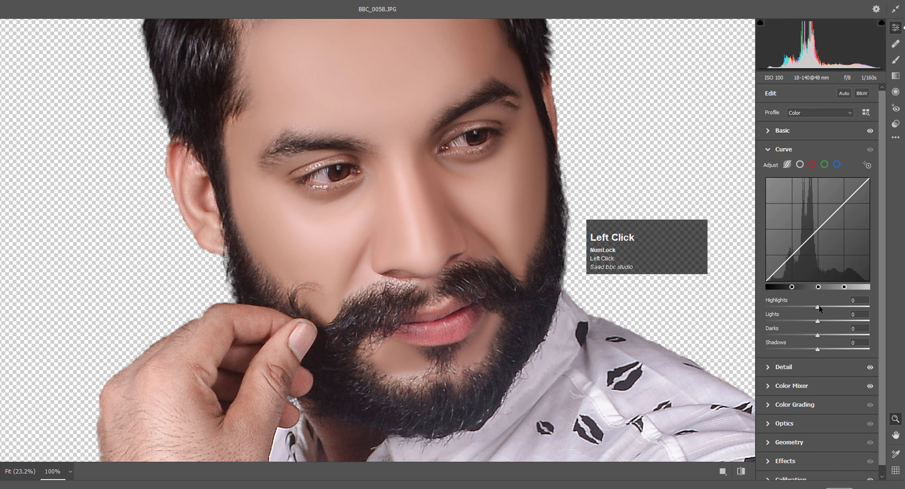
pyautogui.moveTo(820, 308); pyautogui.dragTo(815, 350)
pyautogui.rightClick(429, 194)
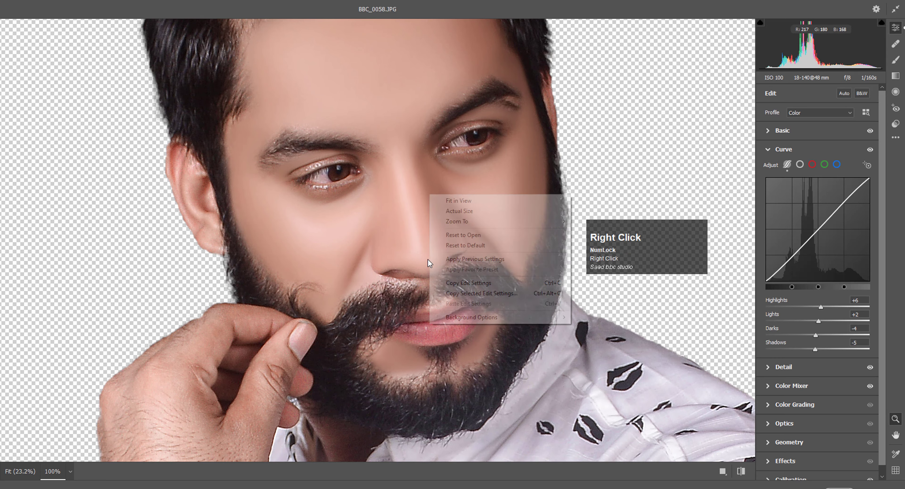
pyautogui.click(463, 203)
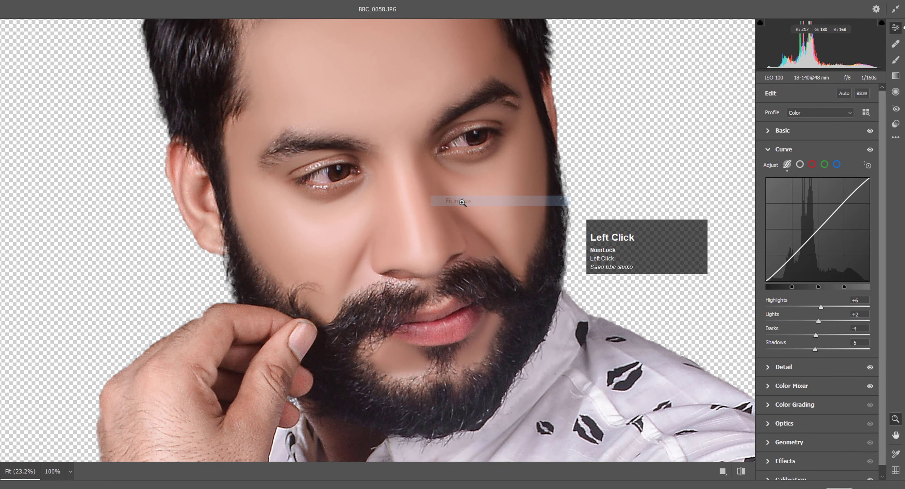
# Step: Compare the man before and after the Camera Raw adjustments, and apply the filter
pyautogui.click(70, 472)
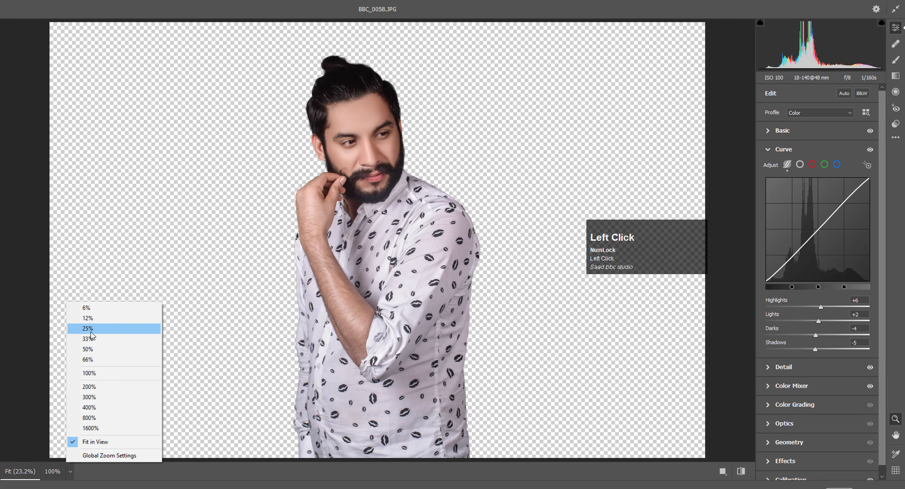
pyautogui.click(100, 345)
pyautogui.scroll(7, 410, 144)
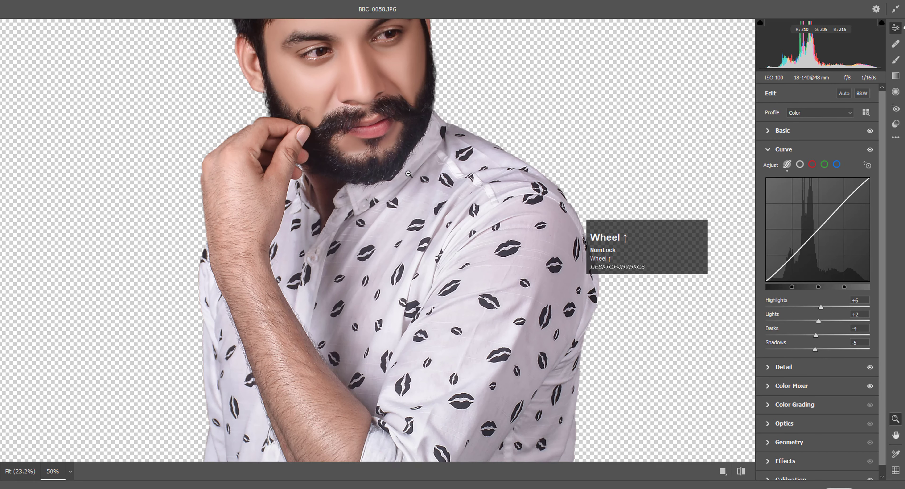
pyautogui.press('p')
pyautogui.press('p')
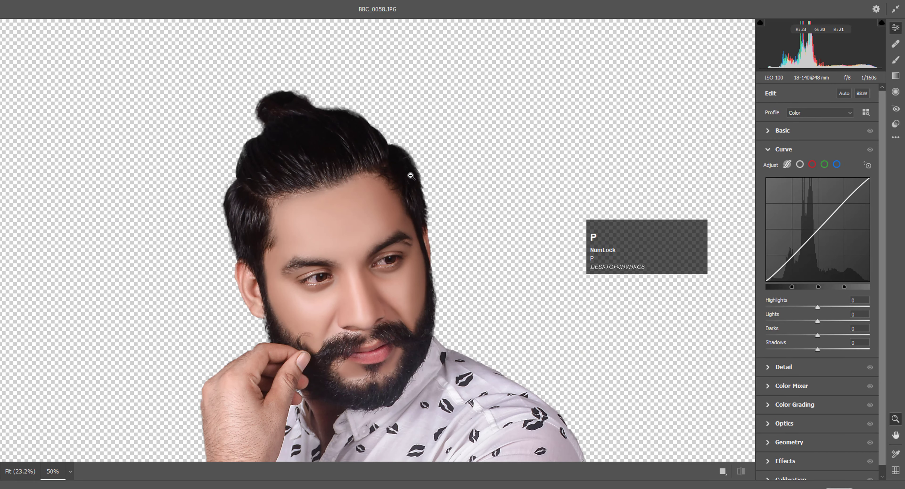
pyautogui.press('p')
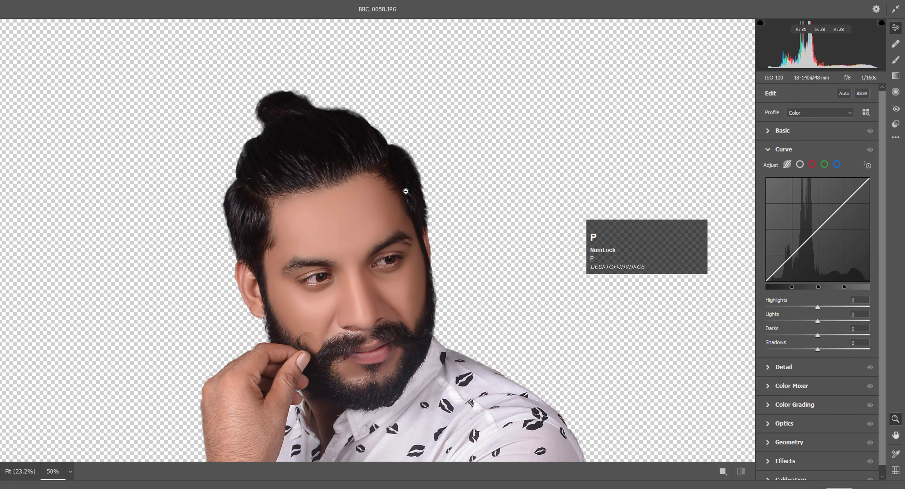
pyautogui.press('p')
pyautogui.click(850, 484)
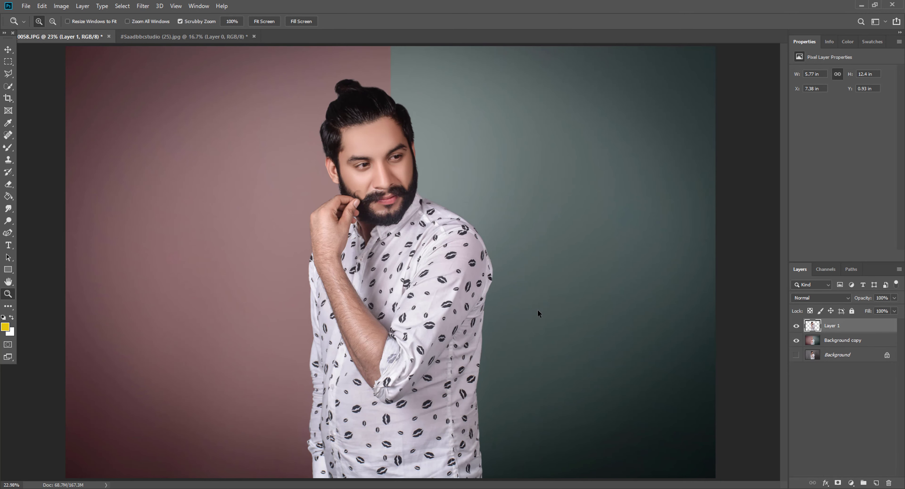
# Step: Merge the graded Layer 1 down into the Background copy layer
pyautogui.click(367, 162)
pyautogui.scroll(1, 441, 290)
pyautogui.scroll(1, 441, 289)
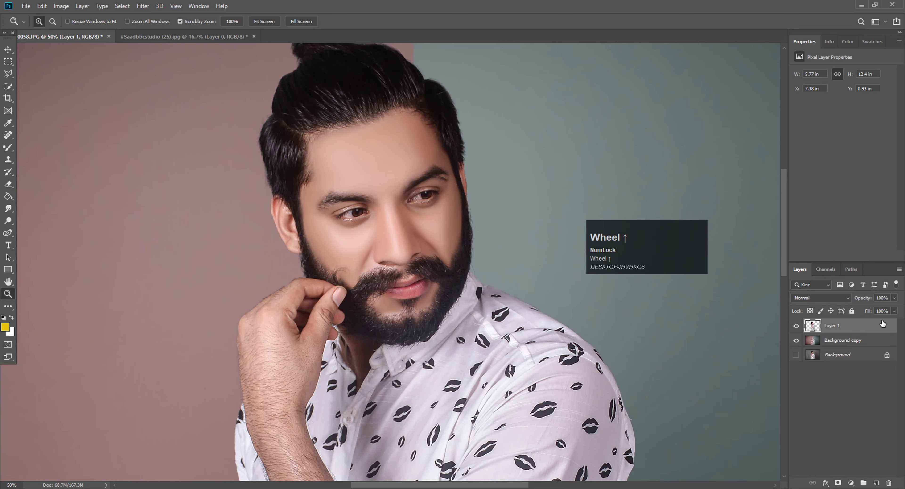
pyautogui.rightClick(863, 328)
pyautogui.click(772, 369)
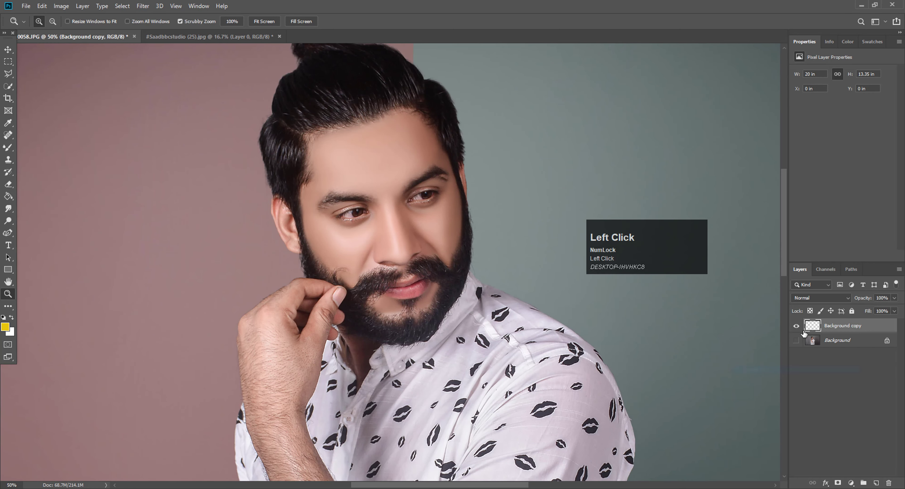
# Step: Compare the retouched Background copy with the original photo by repeatedly hiding and showing it, checking the face closely
pyautogui.click(796, 326)
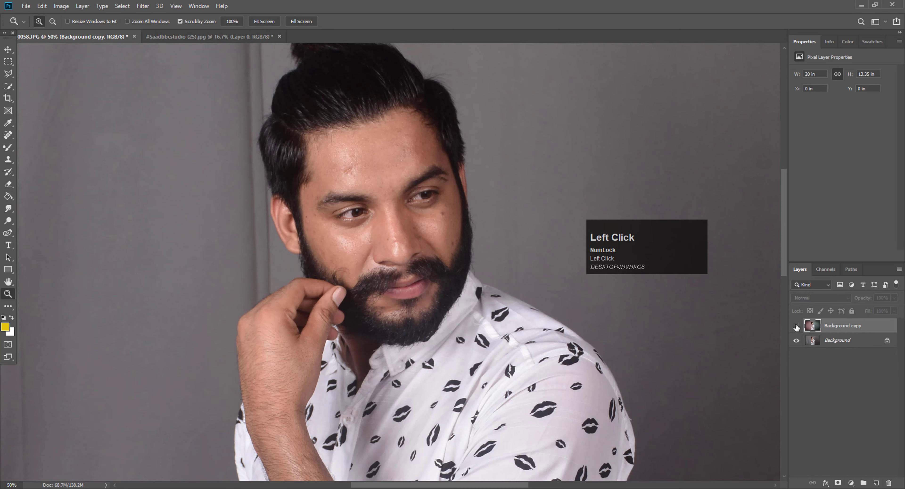
pyautogui.click(796, 326)
pyautogui.click(796, 326)
pyautogui.click(796, 326)
pyautogui.scroll(-2, 407, 216)
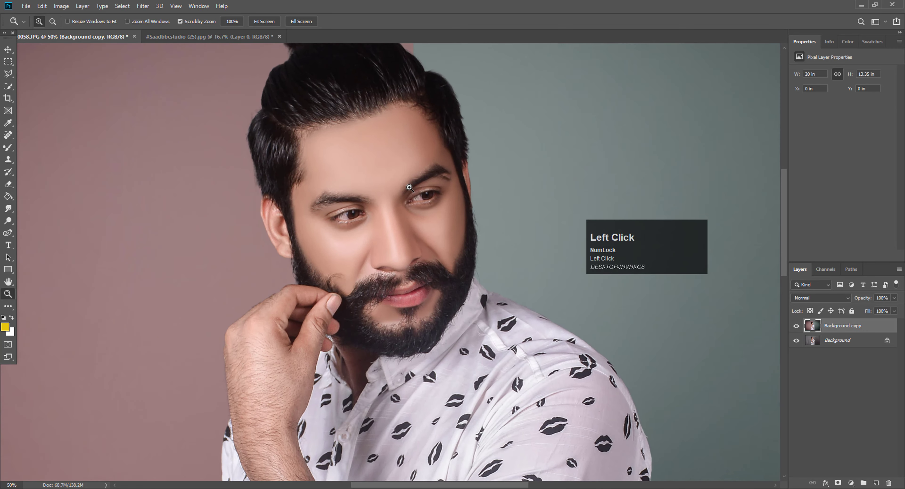
pyautogui.click(796, 326)
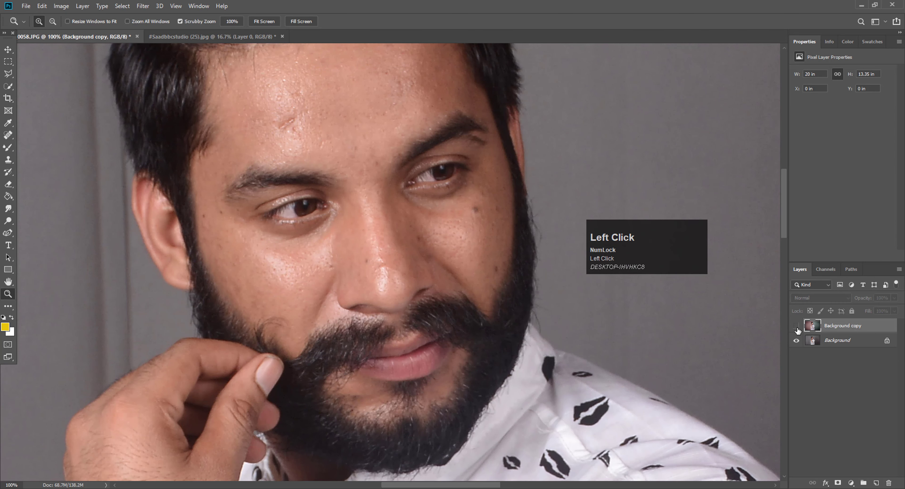
pyautogui.click(796, 326)
pyautogui.click(796, 326)
pyautogui.click(796, 326)
pyautogui.click(796, 326)
pyautogui.click(796, 326)
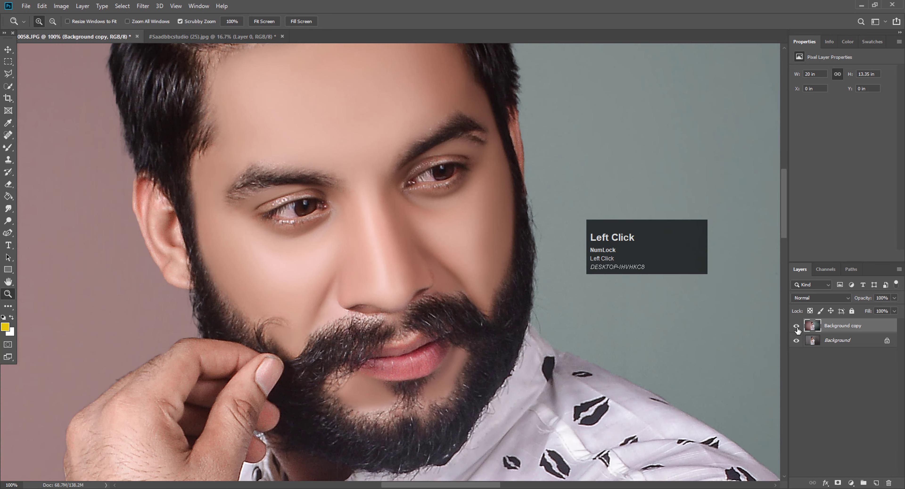
pyautogui.click(796, 326)
pyautogui.click(796, 326)
pyautogui.rightClick(508, 248)
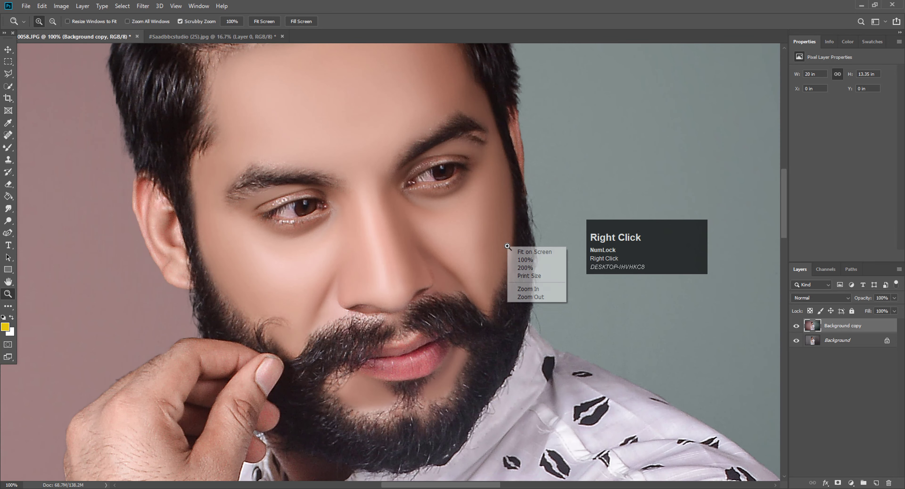
pyautogui.click(524, 252)
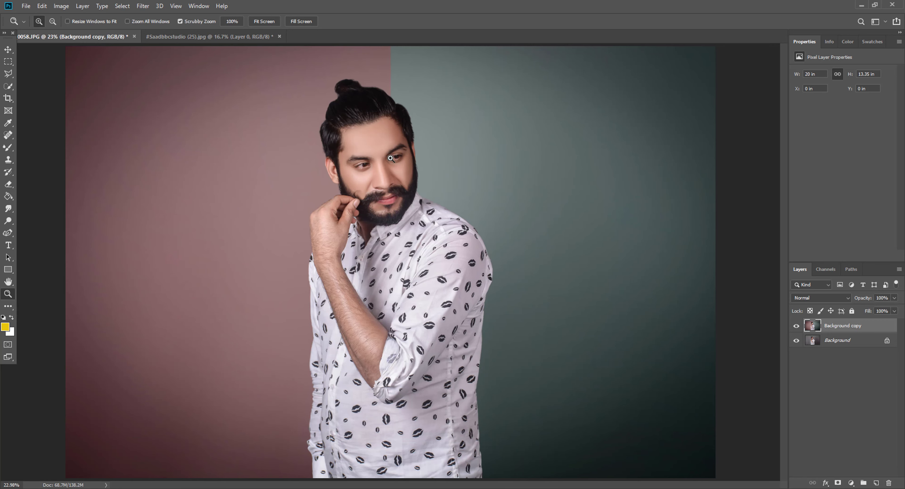
# Step: Open the Background copy layer in the Exposure X6 filter and reset the leftover adjustment layers
pyautogui.click(143, 6)
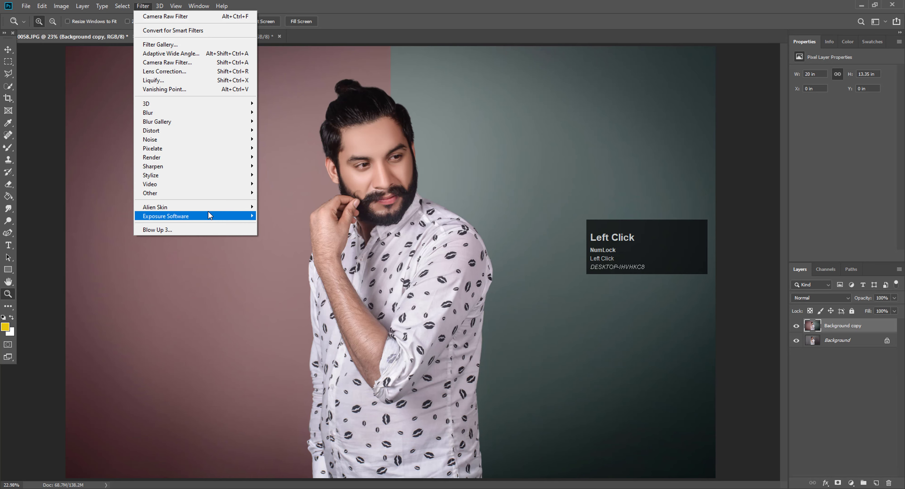
pyautogui.moveTo(208, 213)
pyautogui.click(288, 226)
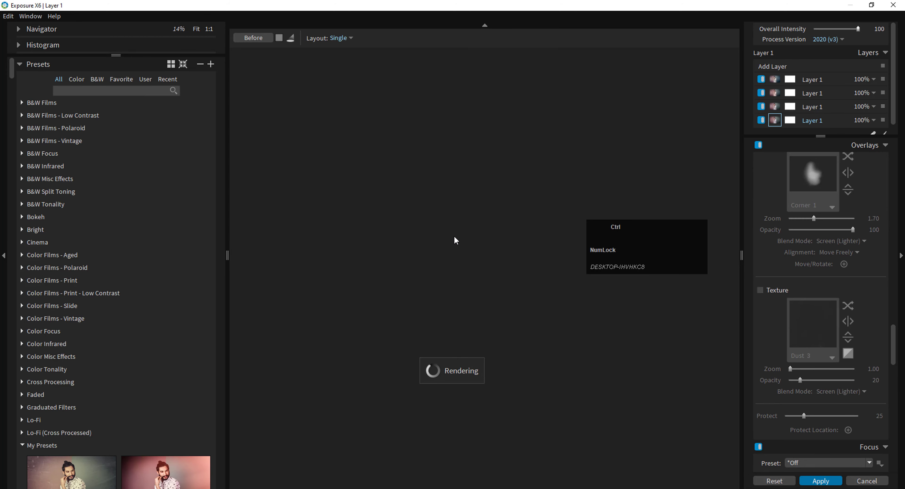
pyautogui.hotkey('ctrl', 'r')
pyautogui.scroll(-1, 335, 267)
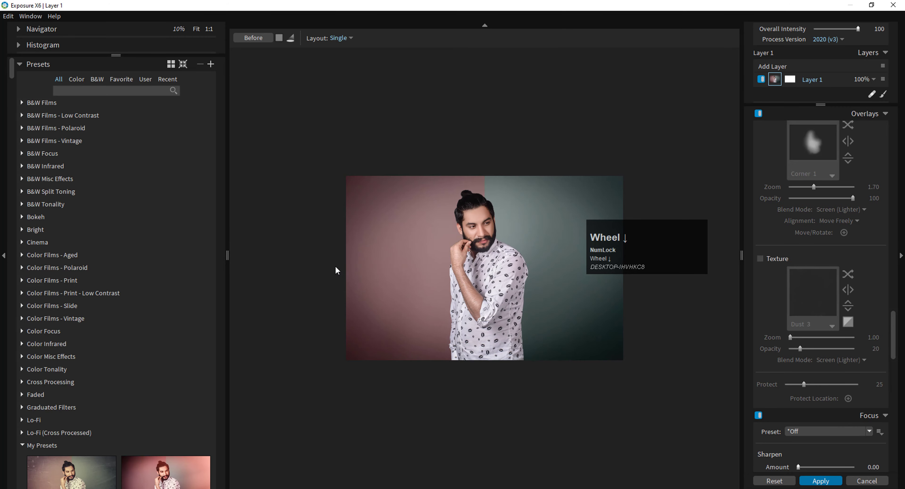
pyautogui.scroll(2, 501, 226)
# Step: Browse the My Presets collection and preview several looks on the portrait, such as #saadbbcstudio09
pyautogui.scroll(-4, 154, 308)
pyautogui.scroll(-5, 155, 306)
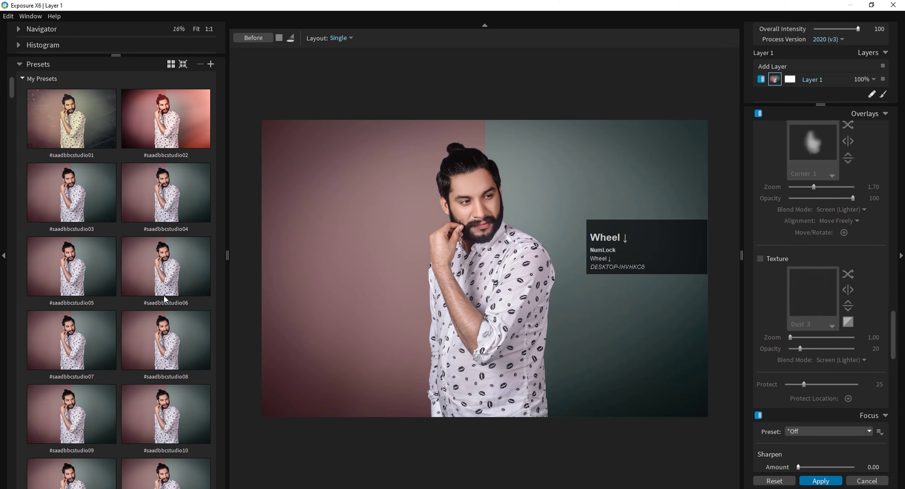
pyautogui.click(78, 268)
pyautogui.scroll(-5, 176, 256)
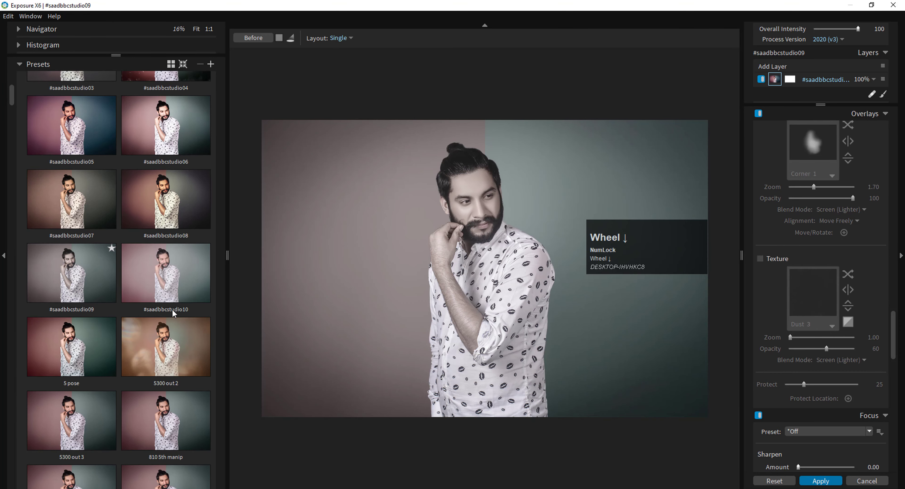
pyautogui.click(171, 362)
pyautogui.scroll(-3, 171, 362)
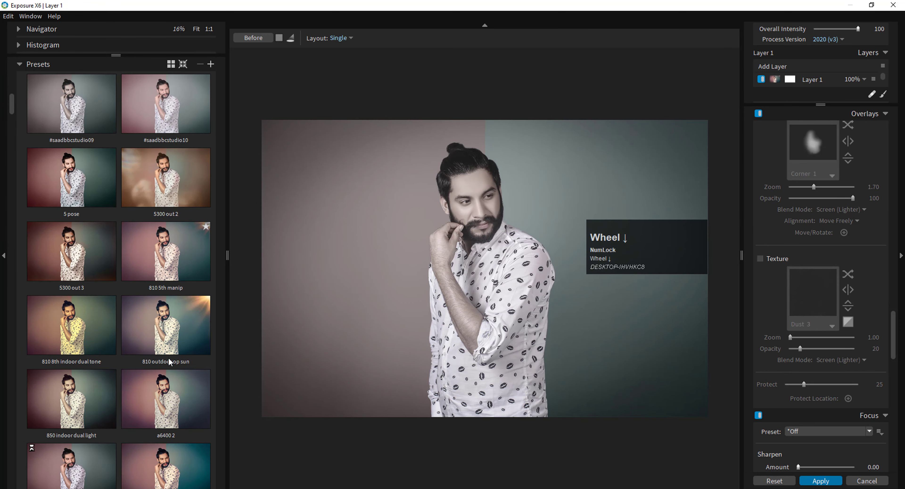
pyautogui.click(85, 403)
pyautogui.scroll(15, 85, 404)
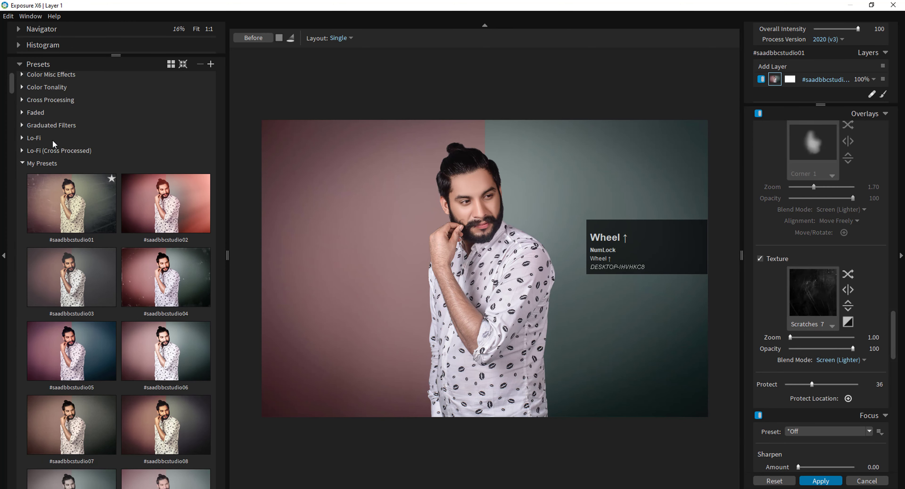
pyautogui.click(12, 75)
pyautogui.scroll(2, 12, 75)
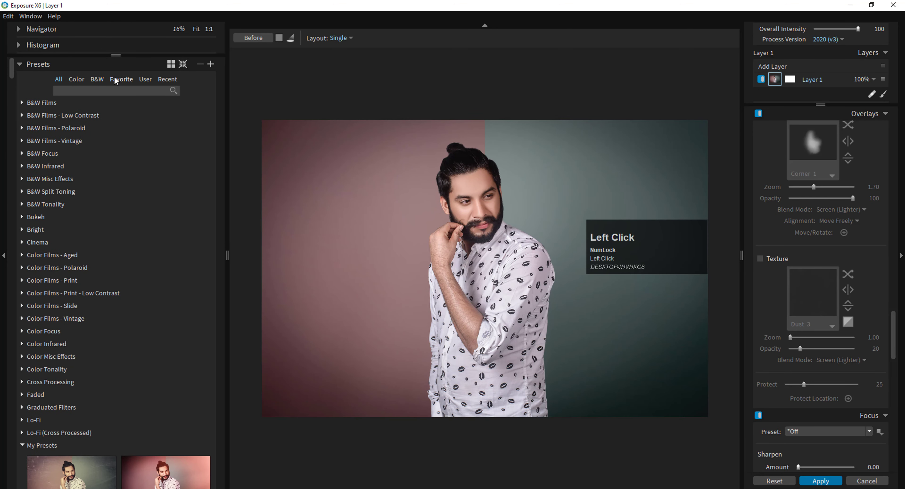
# Step: Show only the favorite presets and preview a6400 outdoor 4 on the portrait, checking the face close up
pyautogui.click(121, 79)
pyautogui.click(72, 209)
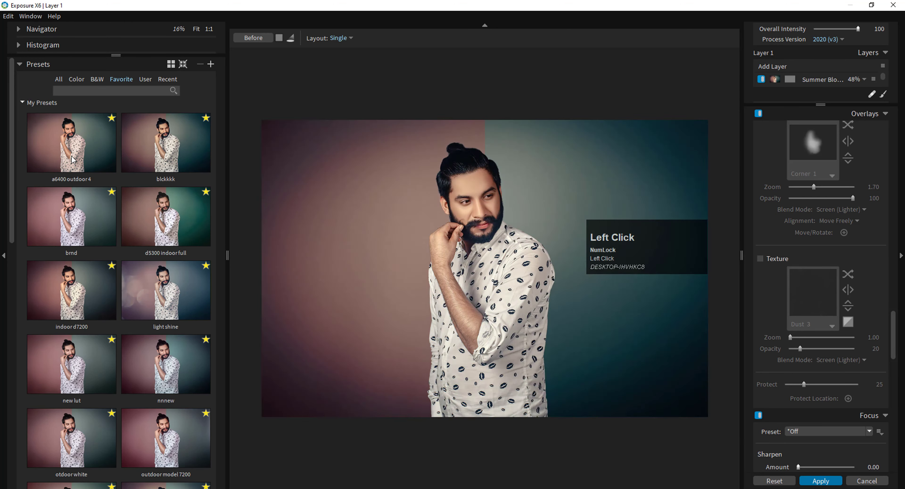
pyautogui.scroll(3, 501, 167)
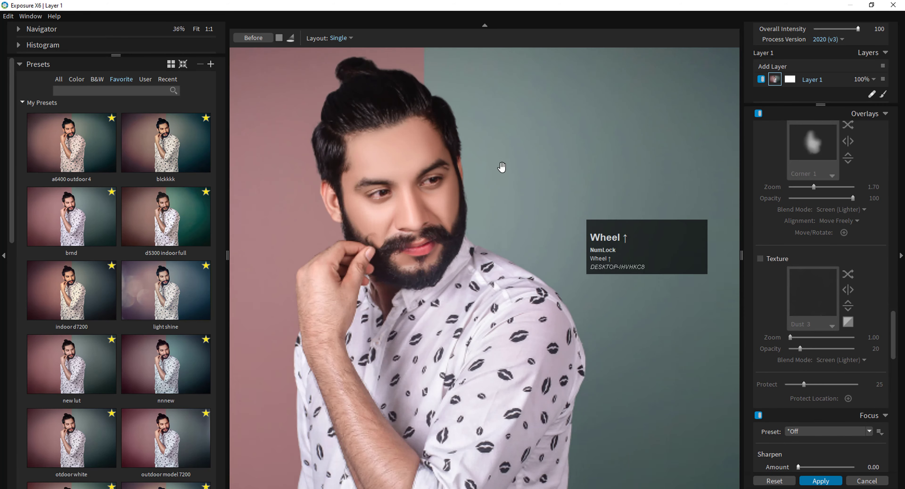
pyautogui.click(511, 159)
pyautogui.scroll(-2, 527, 164)
pyautogui.scroll(-3, 527, 165)
pyautogui.moveTo(532, 167); pyautogui.dragTo(468, 172)
pyautogui.scroll(1, 468, 172)
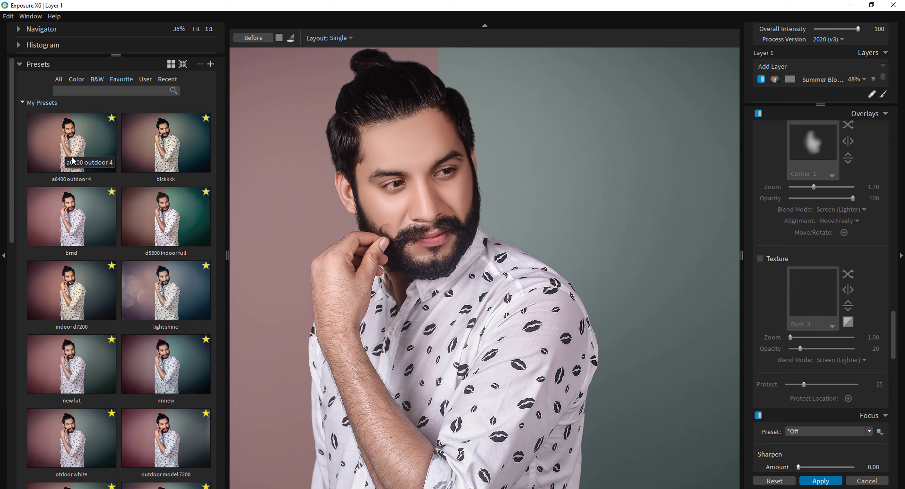
pyautogui.click(76, 148)
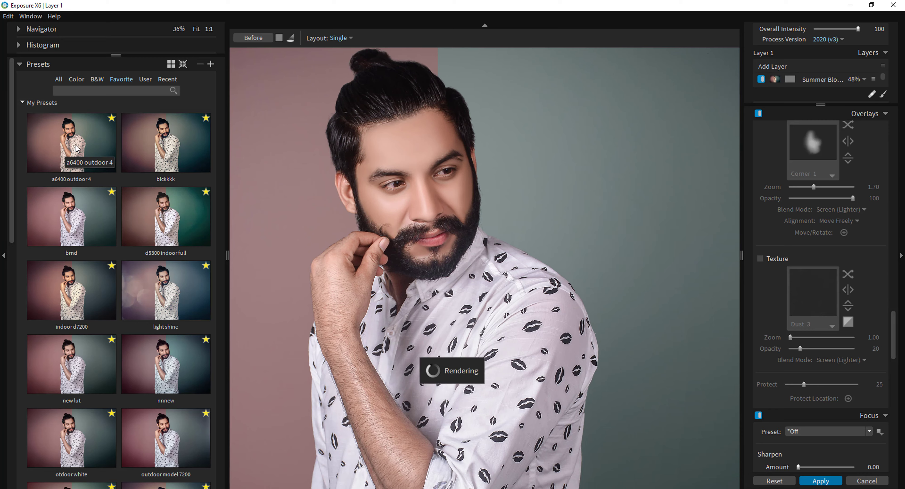
pyautogui.scroll(-1, 395, 171)
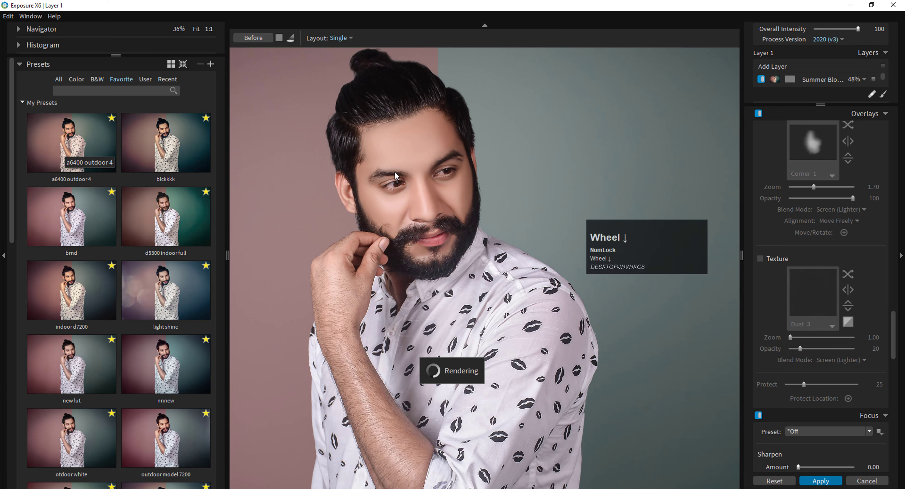
pyautogui.click(385, 172)
pyautogui.scroll(-1, 384, 173)
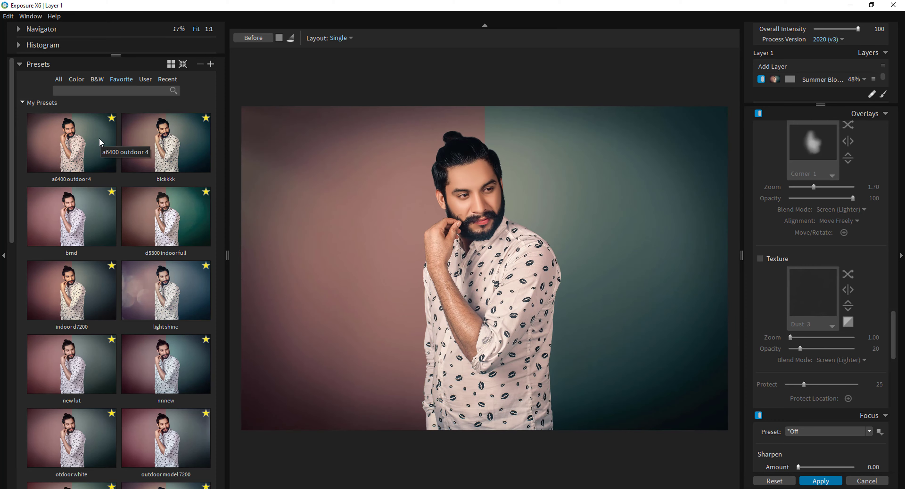
# Step: Preview the remaining favorite presets on the portrait, from brnd down to weding indoor
pyautogui.click(70, 219)
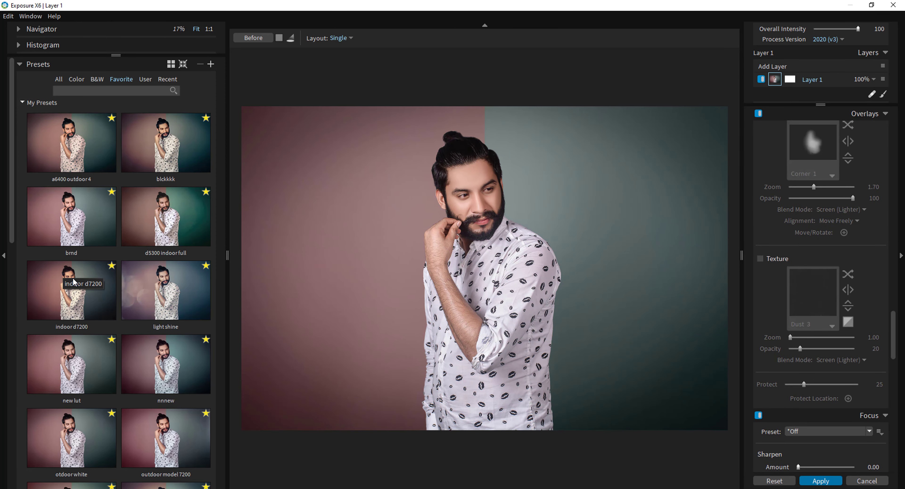
pyautogui.scroll(-1, 73, 279)
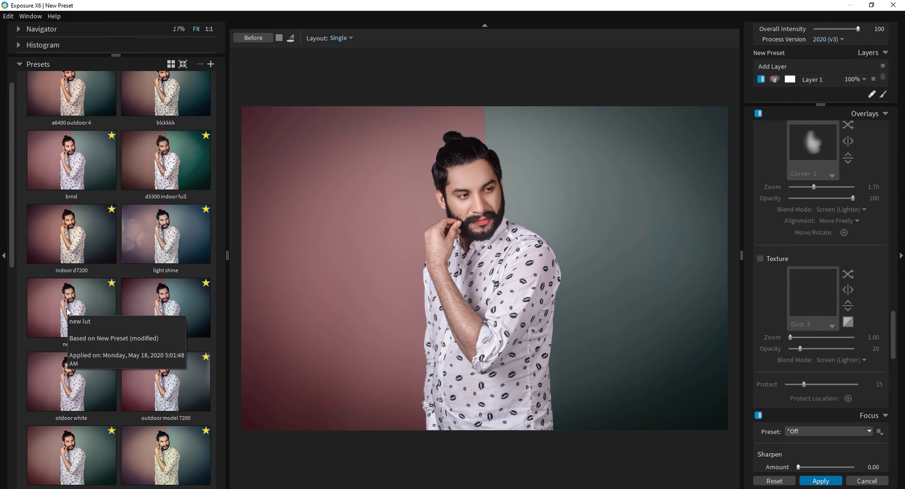
pyautogui.scroll(-1, 68, 311)
pyautogui.scroll(-3, 69, 338)
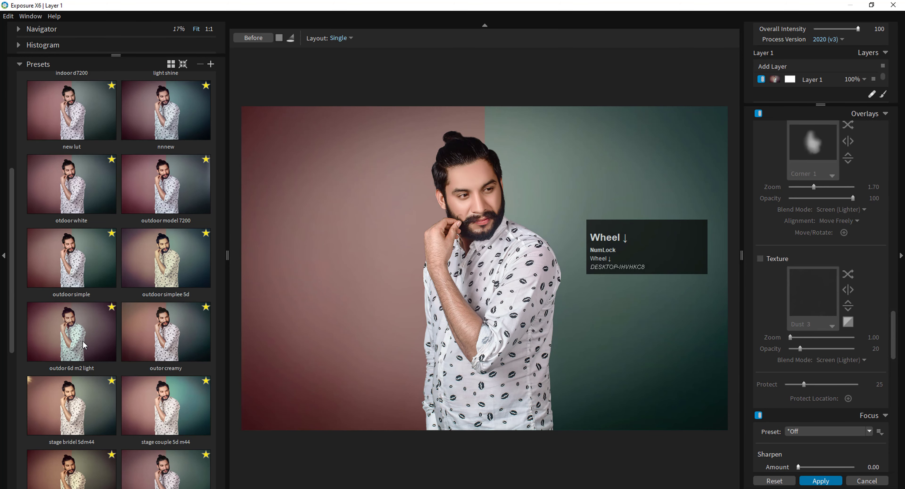
pyautogui.scroll(-2, 84, 337)
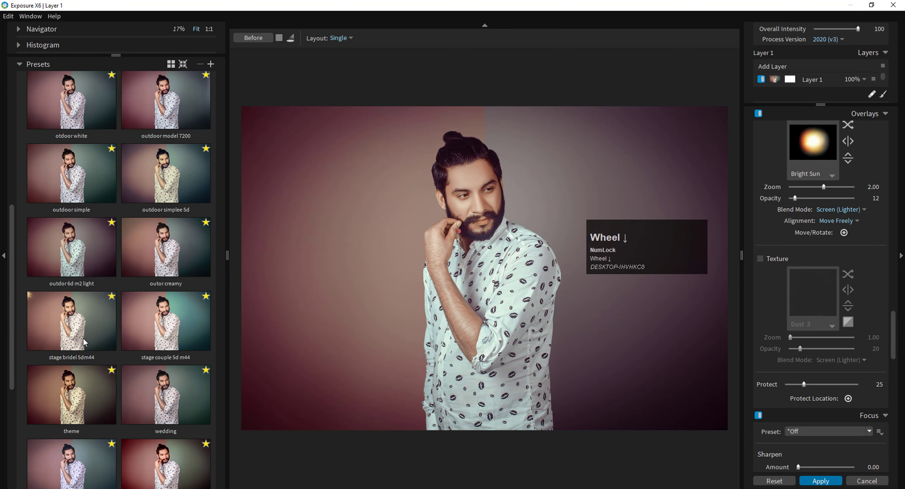
pyautogui.scroll(-3, 95, 380)
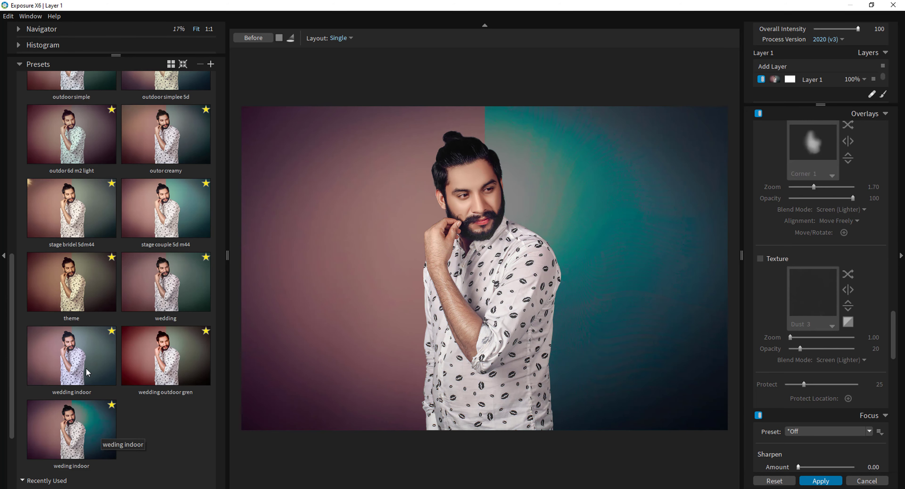
pyautogui.scroll(10, 87, 372)
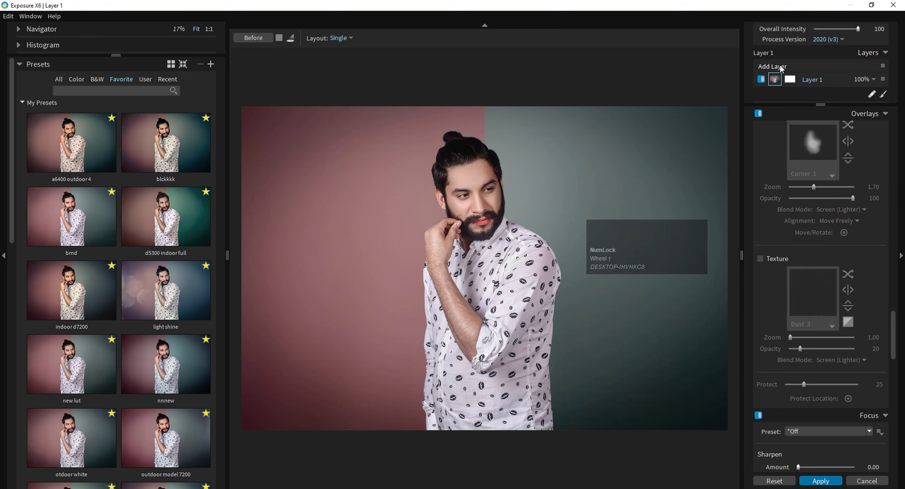
# Step: In the Basic adjustments, set Highlights to about -9.40, Shadows to about 14.53 and Clarity to 6
pyautogui.scroll(8, 820, 242)
pyautogui.scroll(10, 817, 255)
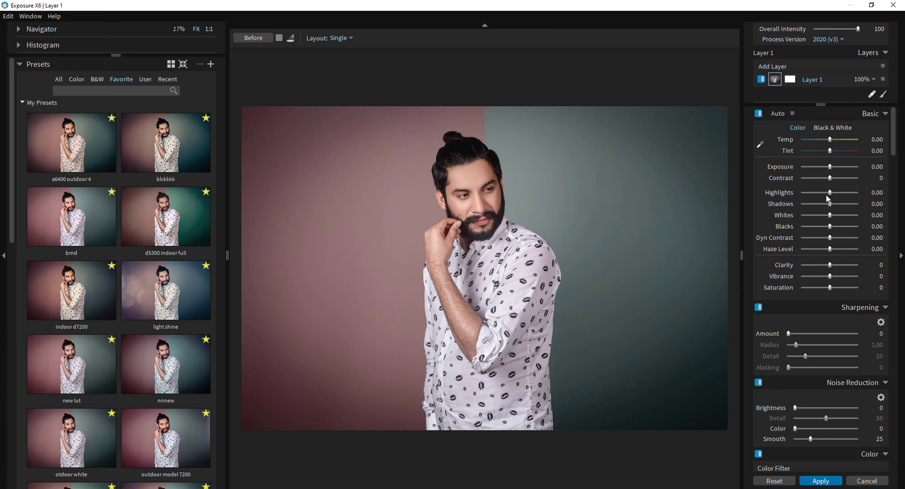
pyautogui.click(827, 192)
pyautogui.click(834, 204)
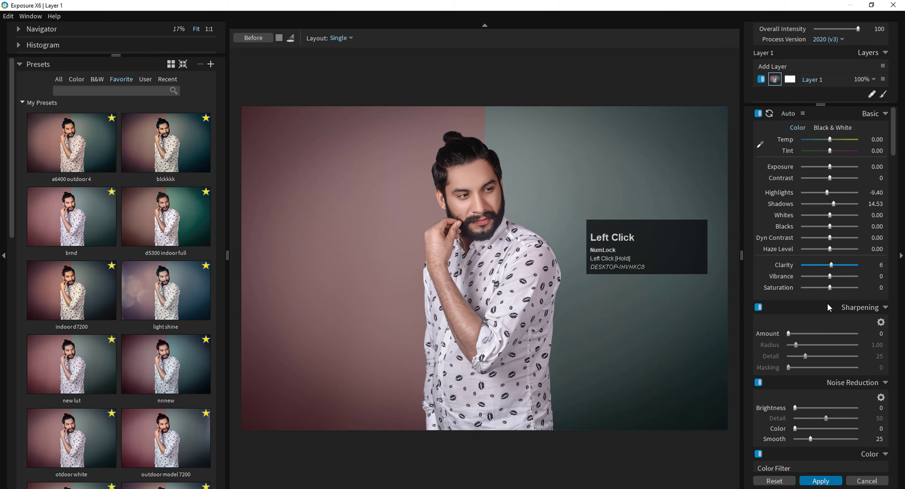
# Step: Set up a weak orange color filter with a density of 5
pyautogui.scroll(-4, 822, 352)
pyautogui.click(815, 311)
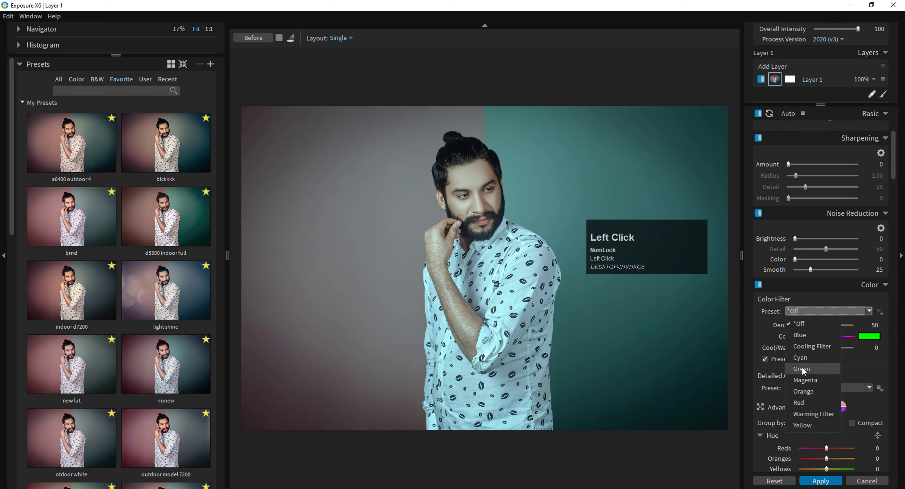
pyautogui.click(807, 326)
pyautogui.moveTo(807, 326); pyautogui.dragTo(809, 326)
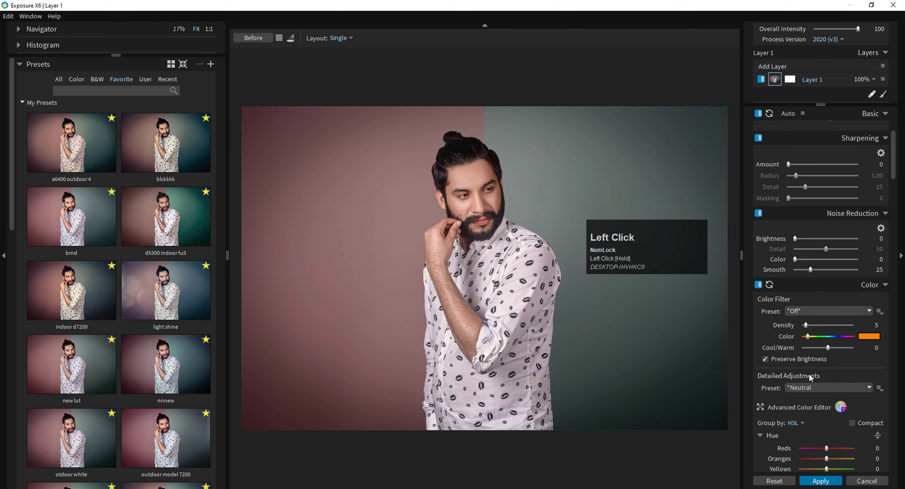
# Step: Keep the detailed color adjustments on the Neutral preset and lower the Oranges saturation to -11
pyautogui.scroll(-3, 810, 378)
pyautogui.click(822, 303)
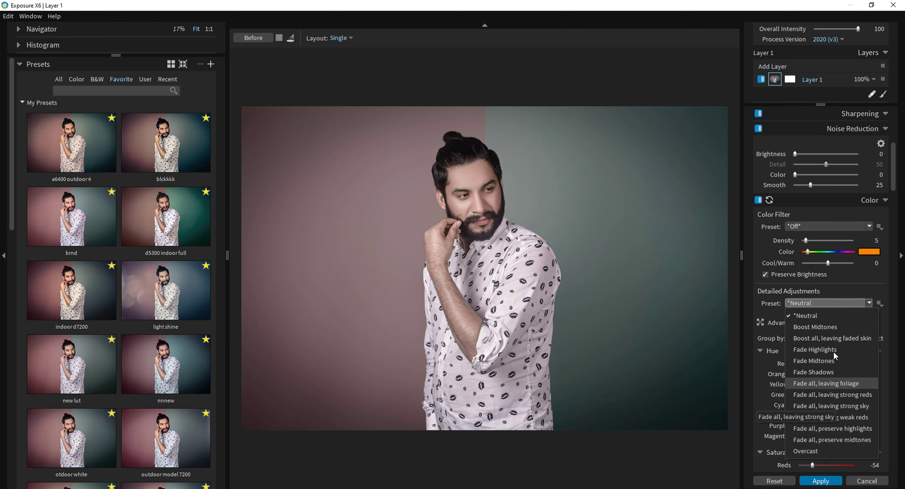
pyautogui.click(833, 316)
pyautogui.scroll(-5, 828, 373)
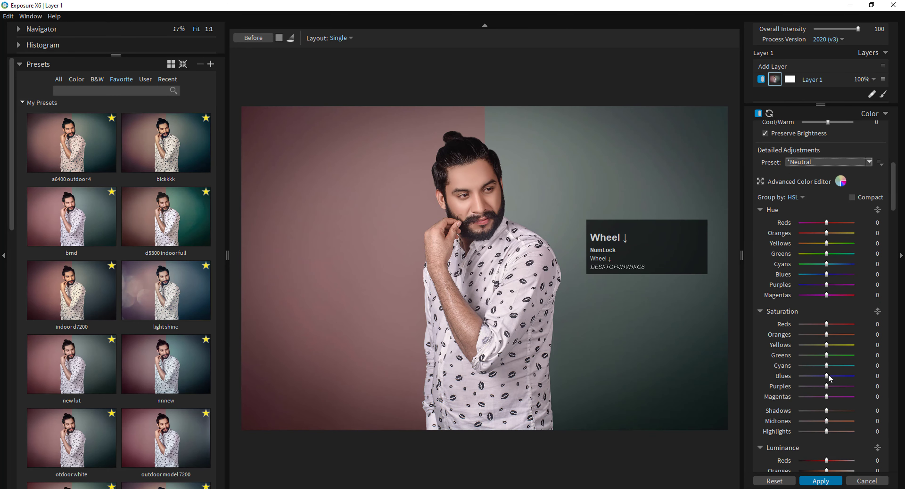
pyautogui.moveTo(826, 334); pyautogui.dragTo(824, 334)
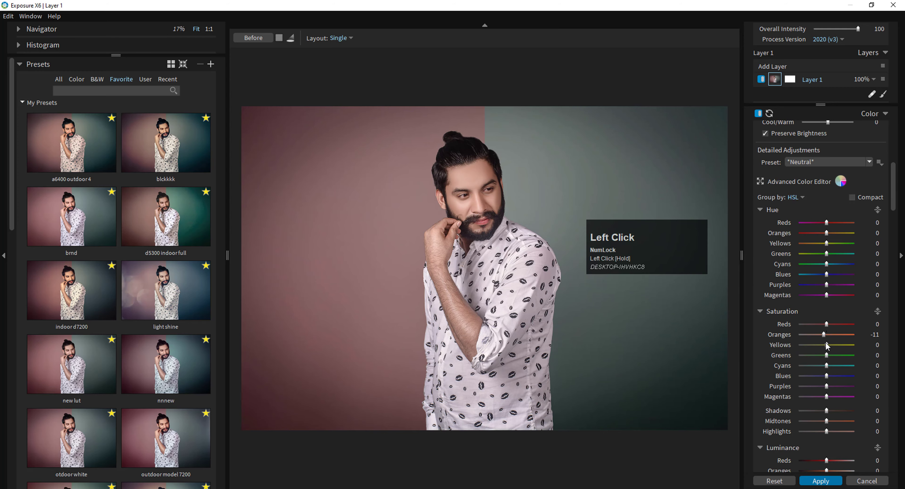
# Step: Try the Milky Blacks tone curve preset on the portrait, and set the curve back to Neutral
pyautogui.scroll(-9, 849, 400)
pyautogui.click(825, 324)
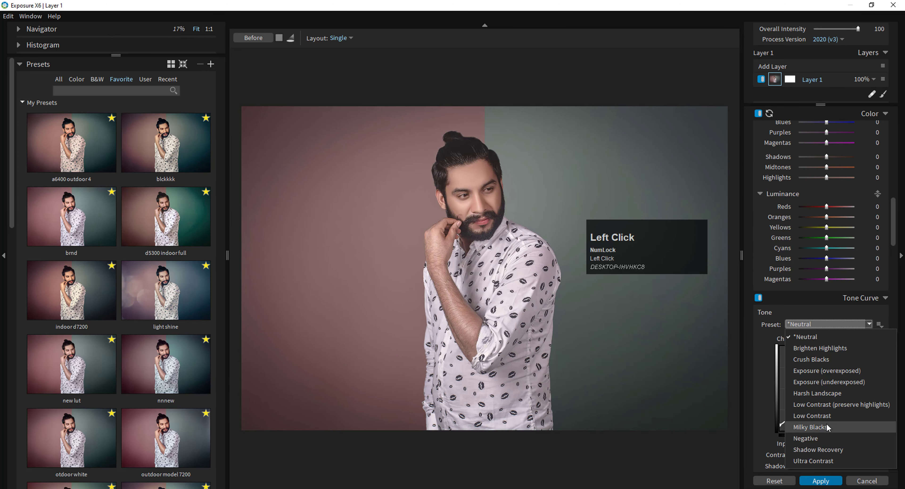
pyautogui.click(827, 427)
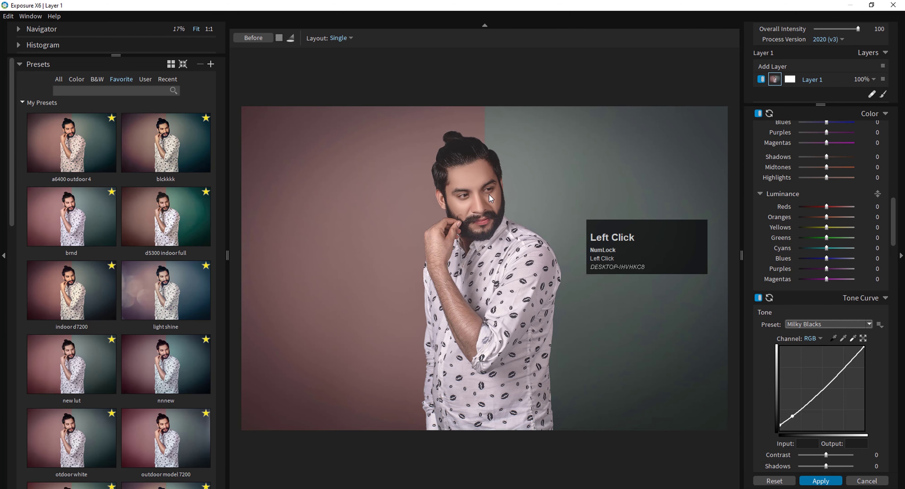
pyautogui.scroll(2, 503, 192)
pyautogui.scroll(-2, 503, 192)
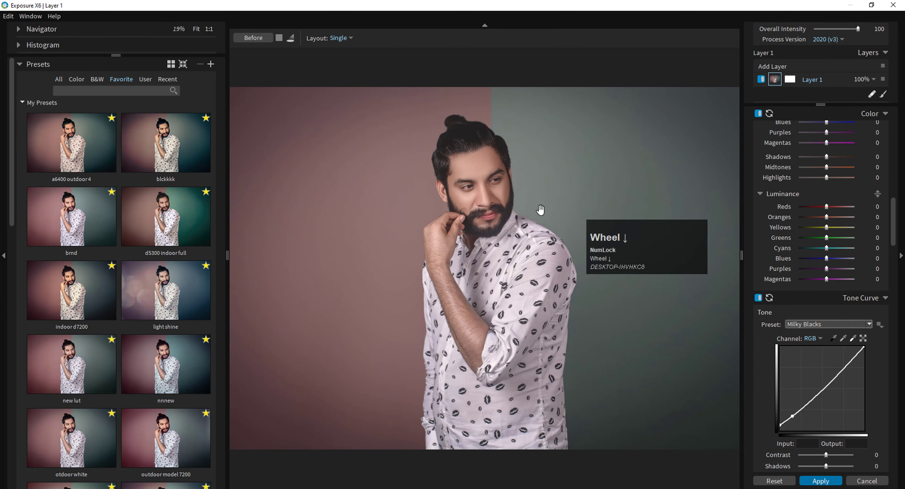
pyautogui.click(787, 325)
pyautogui.click(801, 337)
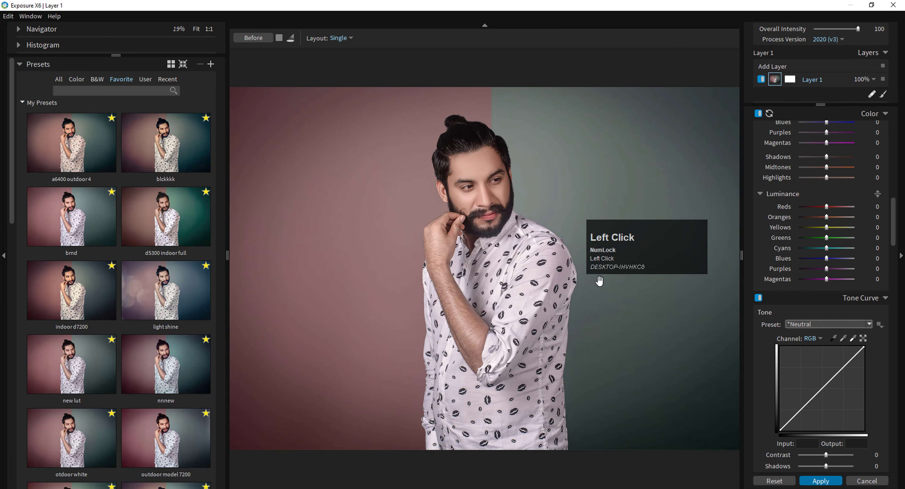
pyautogui.scroll(1, 458, 190)
pyautogui.scroll(-1, 474, 204)
# Step: Preview the split toning presets without choosing one, and look through the Vignette and Overlays settings
pyautogui.scroll(-1, 850, 406)
pyautogui.scroll(-4, 851, 406)
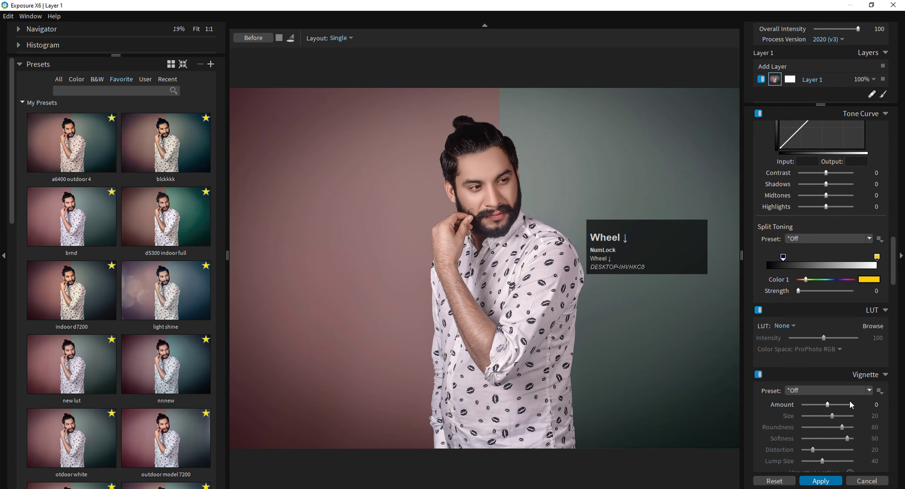
pyautogui.click(854, 211)
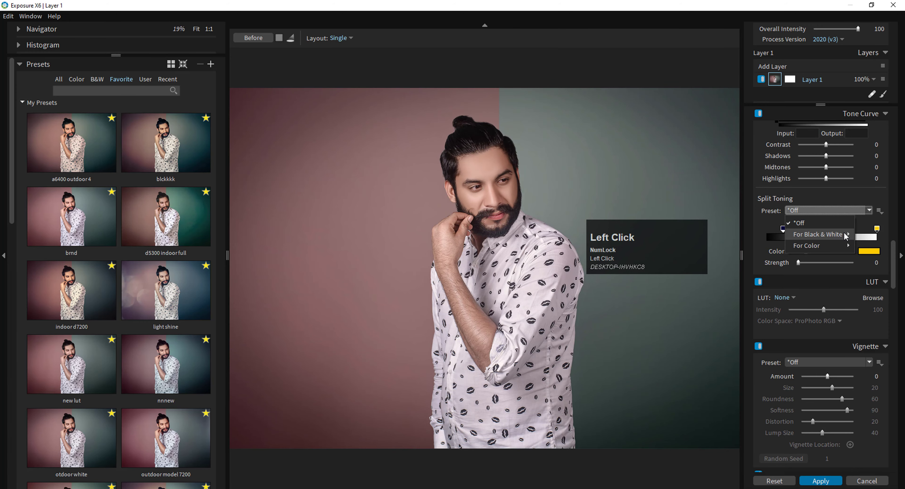
pyautogui.moveTo(819, 234)
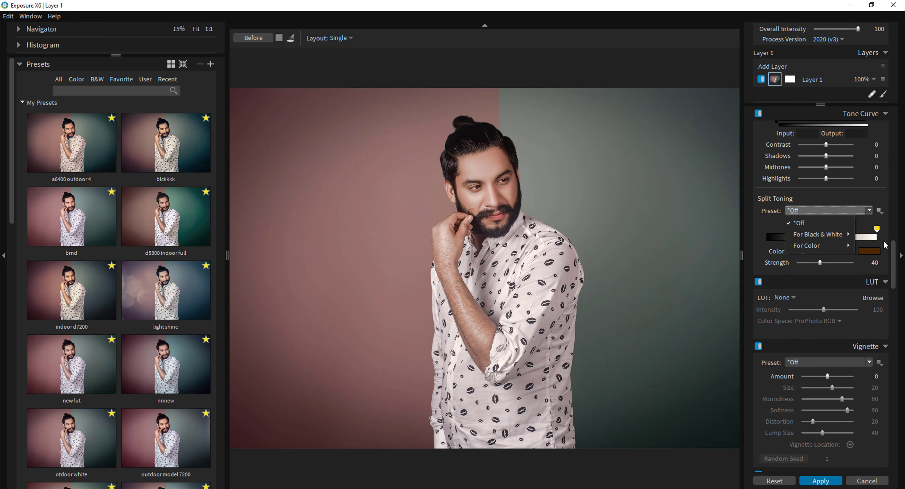
pyautogui.click(874, 294)
pyautogui.scroll(-1, 874, 294)
pyautogui.scroll(-7, 856, 330)
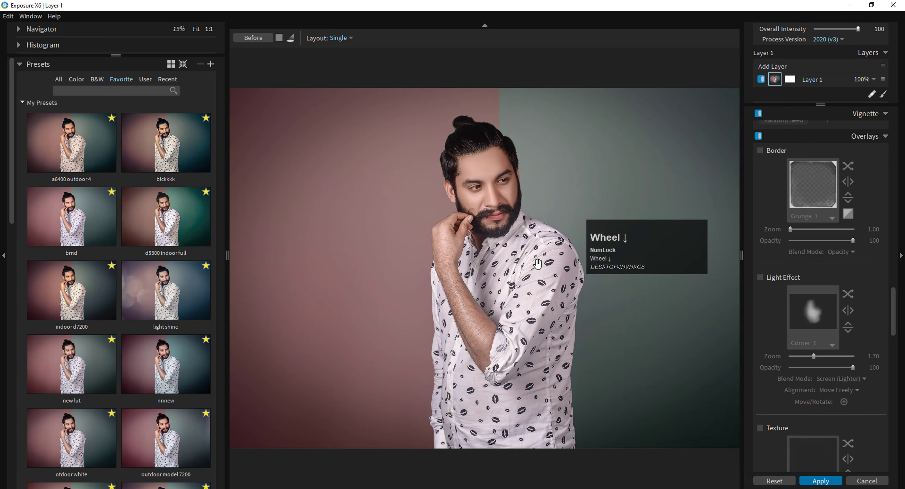
# Step: Inspect the graded portrait up close and as a whole image
pyautogui.scroll(2, 510, 197)
pyautogui.scroll(1, 510, 192)
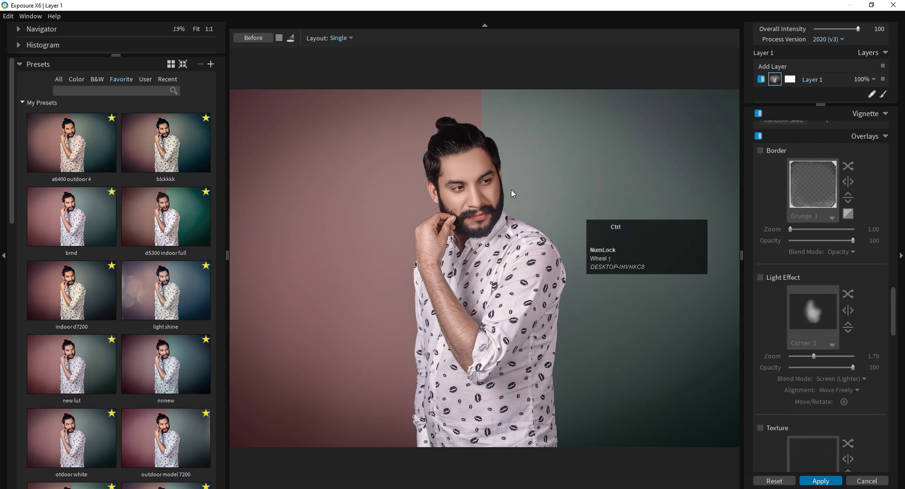
pyautogui.hotkey('ctrl', 'r')
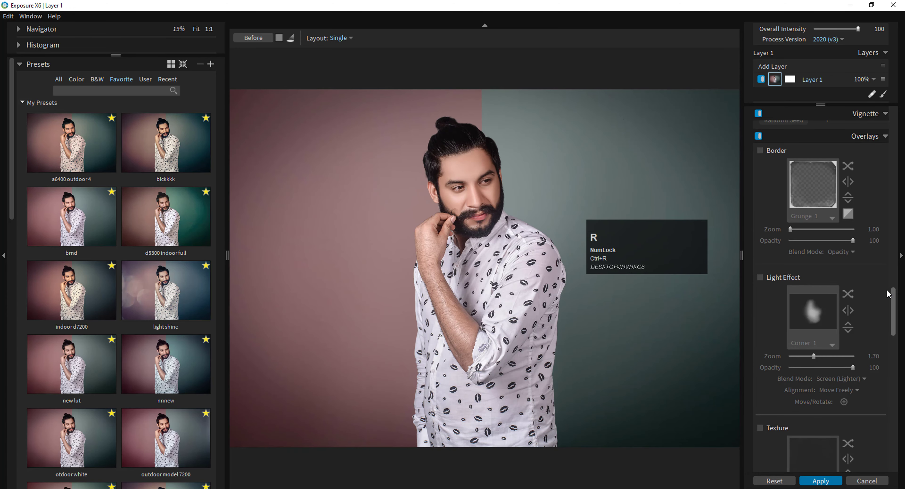
pyautogui.scroll(-2, 369, 264)
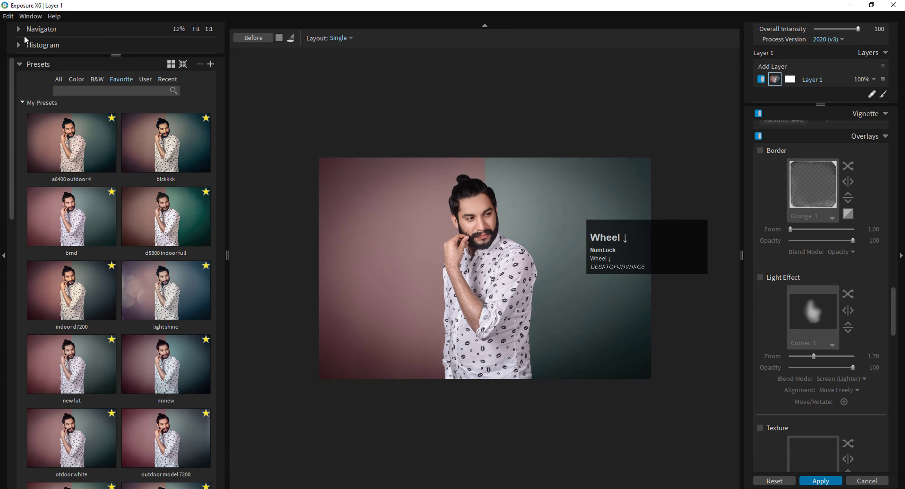
# Step: Browse all saved presets, choose the brnd preset, and apply the Exposure X6 grade to the portrait
pyautogui.scroll(-4, 59, 207)
pyautogui.scroll(4, 91, 163)
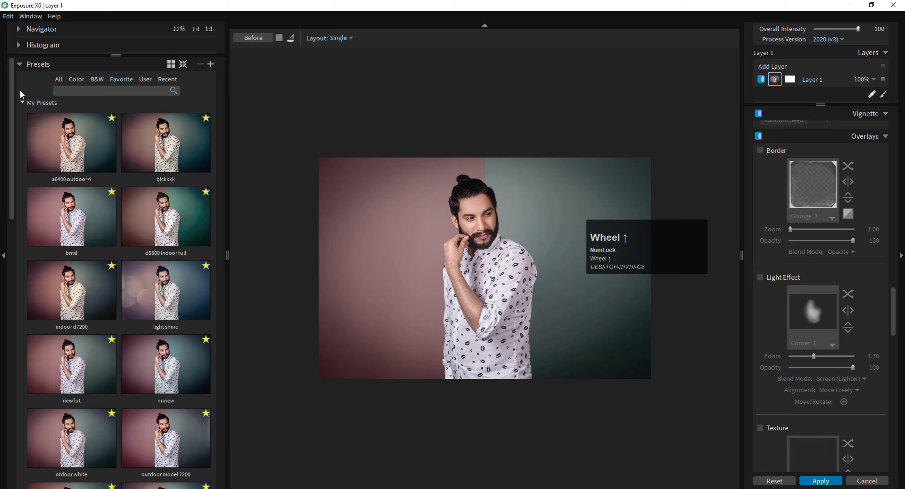
pyautogui.click(57, 82)
pyautogui.scroll(-12, 94, 316)
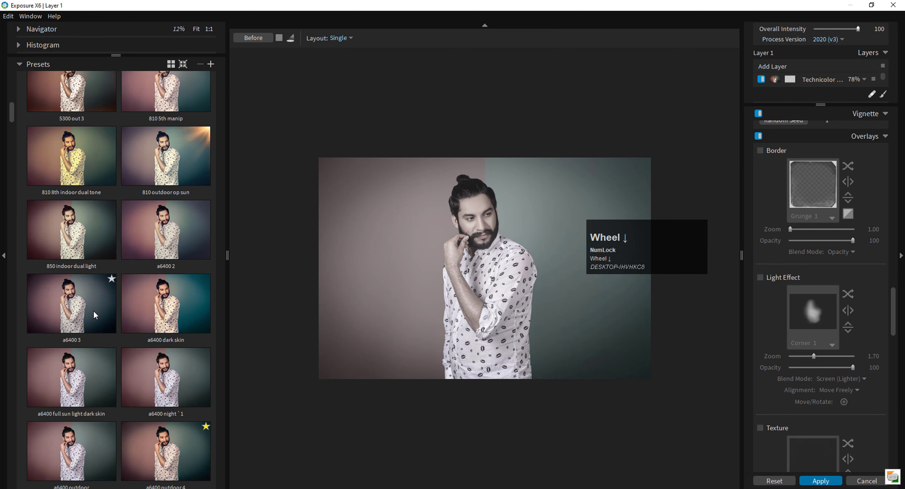
pyautogui.scroll(-5, 197, 303)
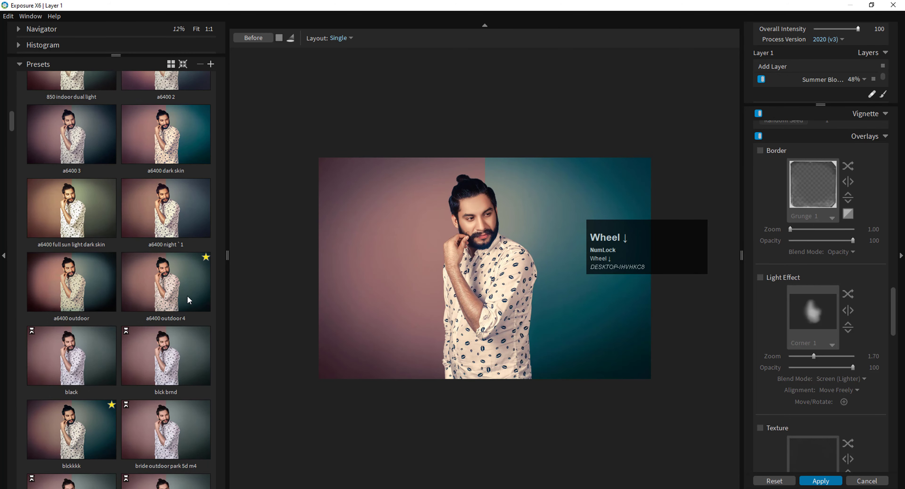
pyautogui.scroll(-4, 190, 299)
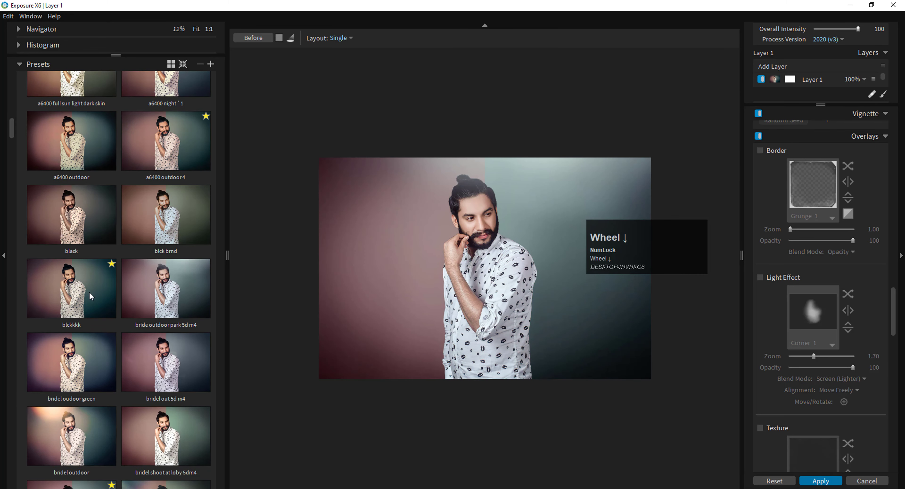
pyautogui.scroll(-6, 91, 296)
pyautogui.click(101, 309)
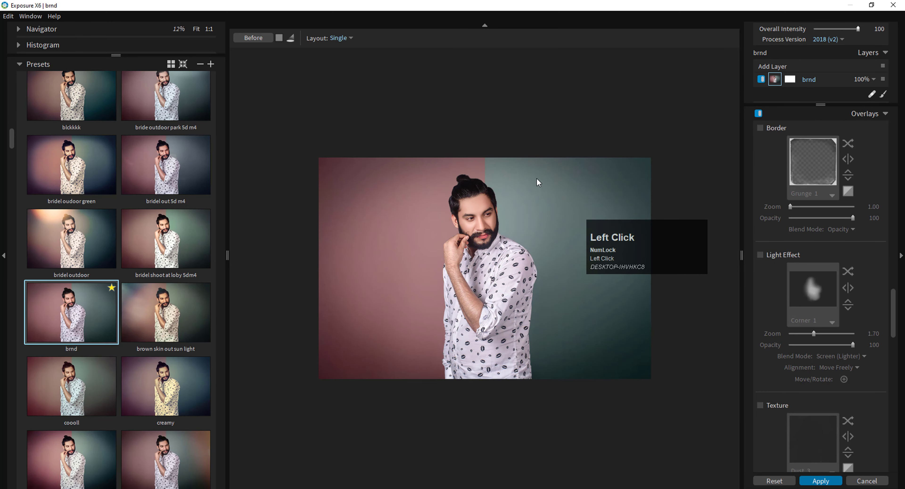
pyautogui.scroll(1, 539, 182)
pyautogui.click(828, 484)
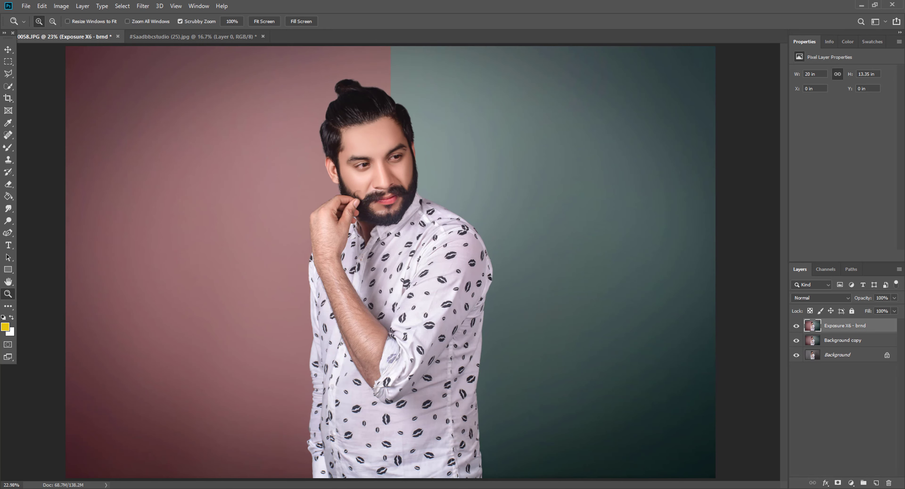
# Step: Compare the face up close with and without the Exposure X6 - brnd and Background copy layers
pyautogui.moveTo(370, 147); pyautogui.dragTo(443, 180)
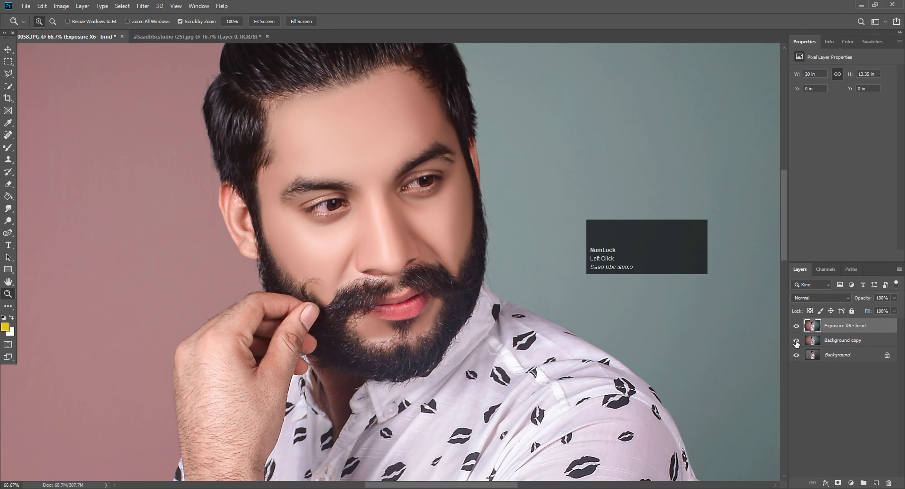
pyautogui.click(796, 326)
pyautogui.click(797, 341)
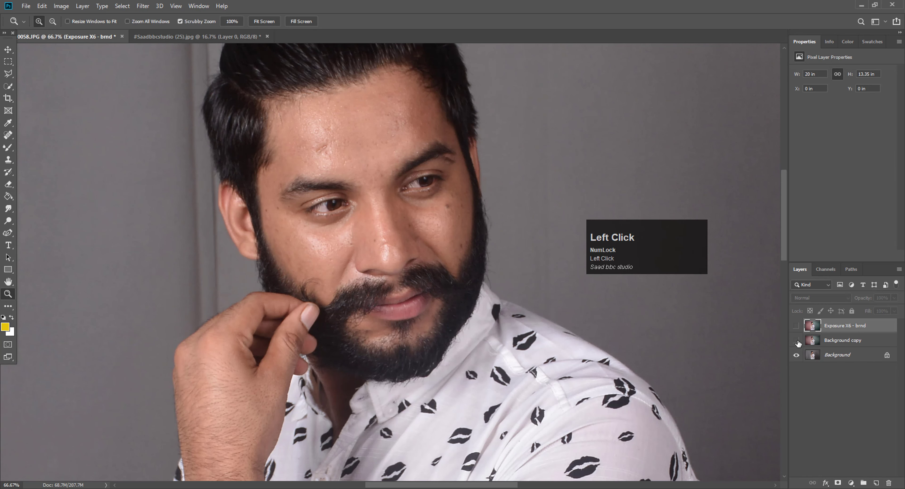
pyautogui.scroll(1, 668, 312)
pyautogui.click(796, 340)
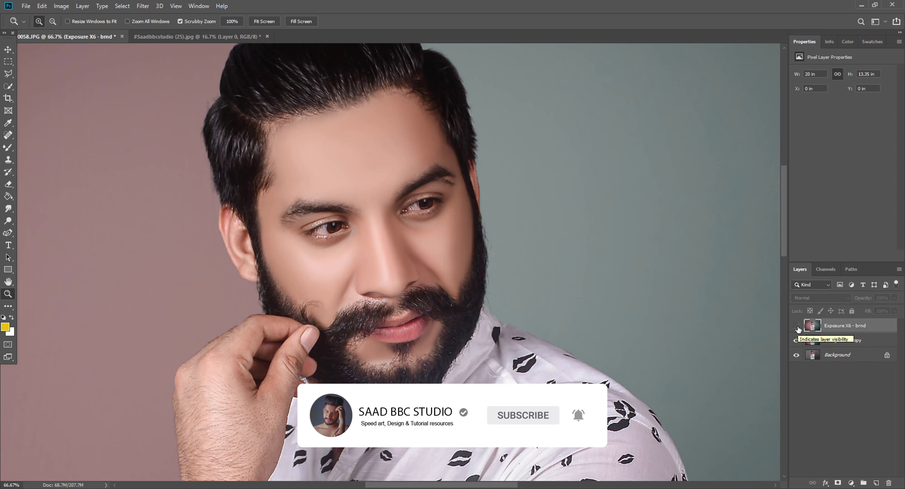
pyautogui.click(796, 325)
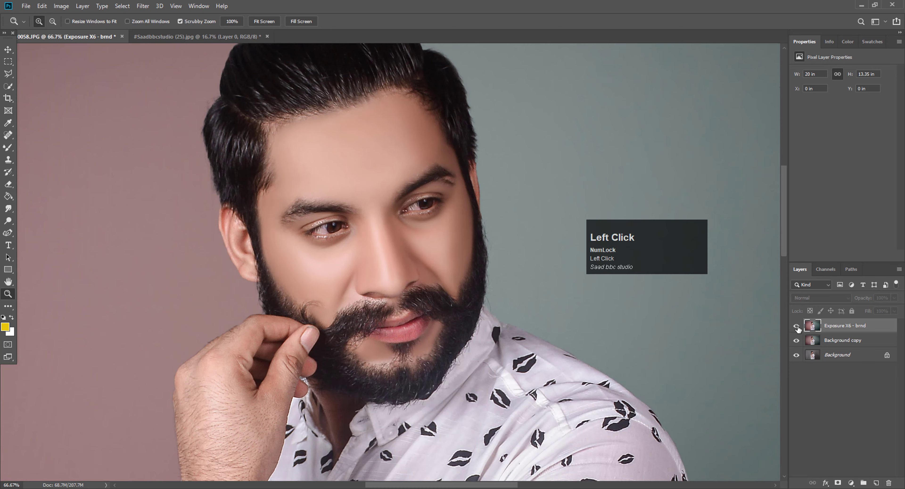
# Step: Fit the whole portrait in view and compare the original, the retouched version and the final color grade
pyautogui.rightClick(386, 177)
pyautogui.click(409, 182)
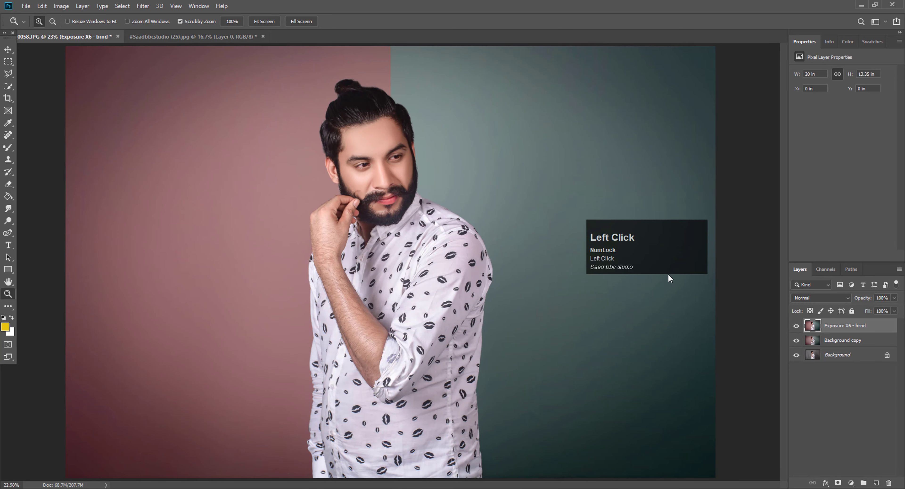
pyautogui.click(796, 330)
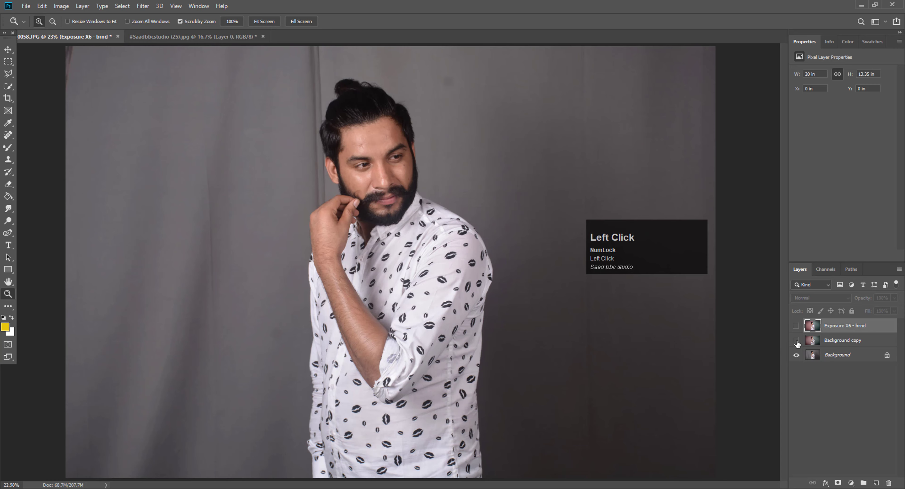
pyautogui.click(796, 341)
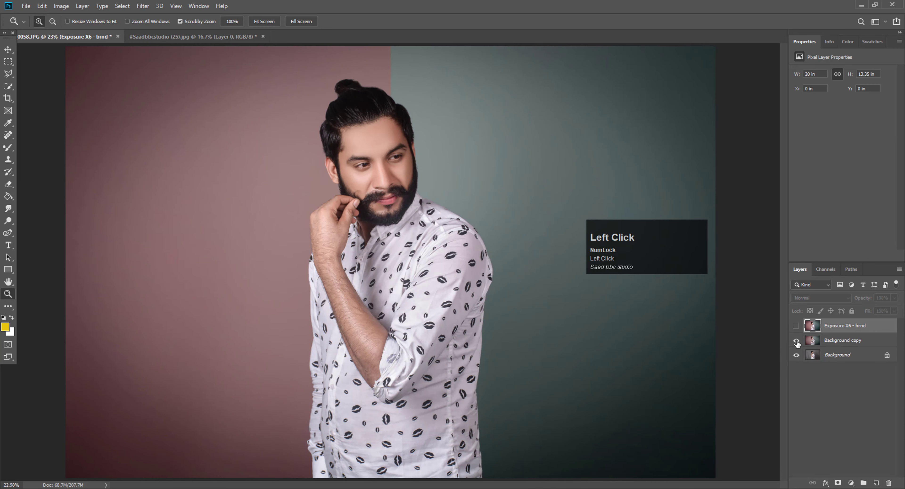
pyautogui.click(796, 327)
# Step: Add a Stroke layer style to the Exposure X6 - brnd layer, positioned Inside
pyautogui.rightClick(874, 328)
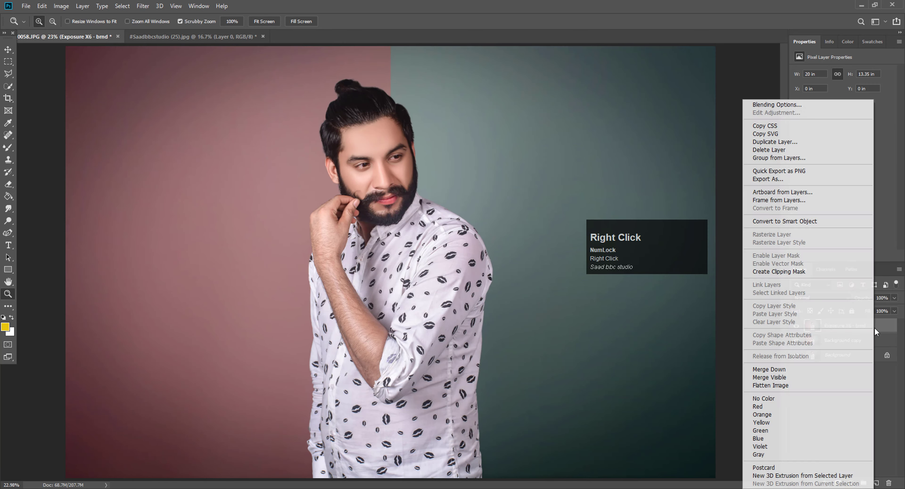
pyautogui.click(774, 104)
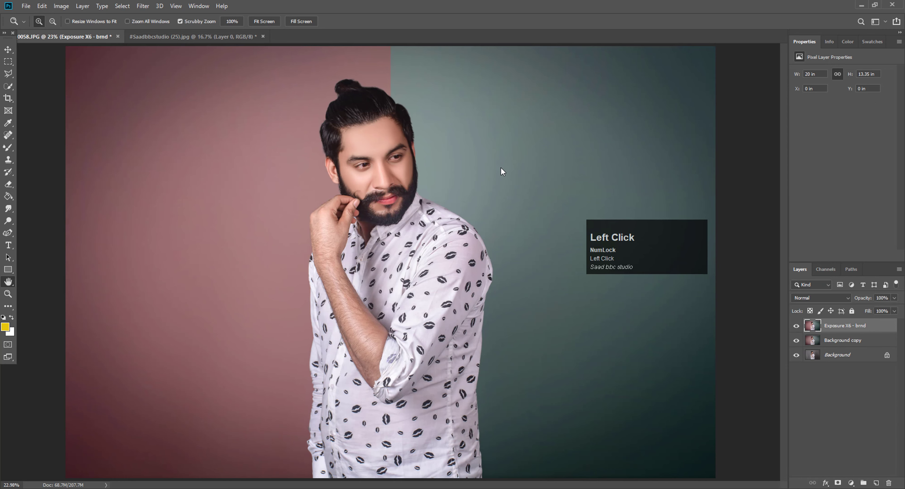
pyautogui.click(520, 303)
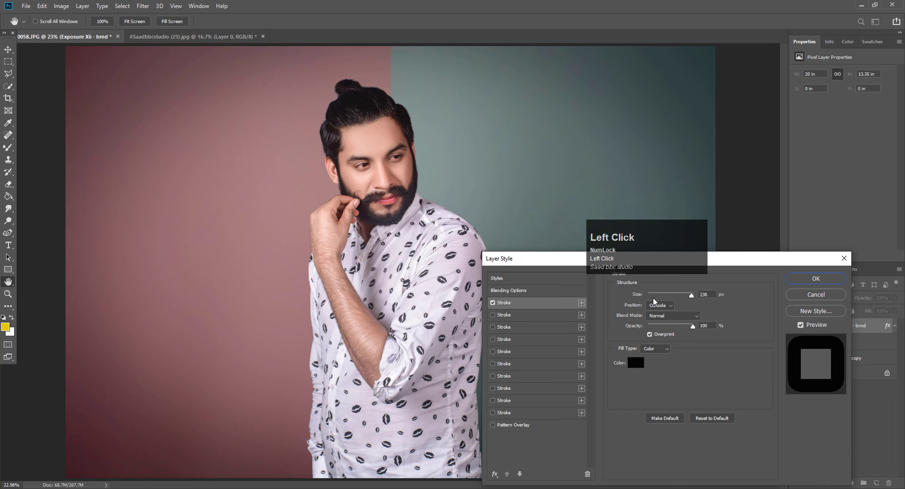
pyautogui.click(662, 306)
pyautogui.click(660, 316)
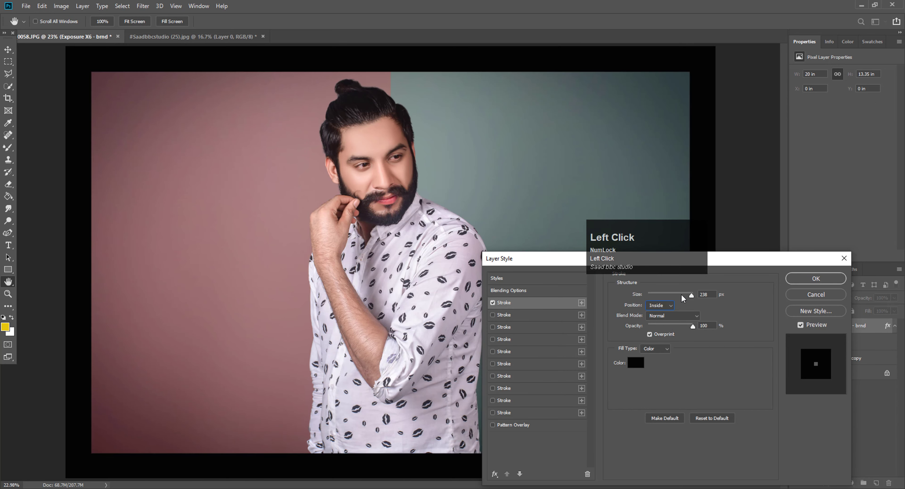
# Step: Make the stroke white with a size of 9 px and accept the layer style
pyautogui.click(636, 363)
pyautogui.moveTo(502, 346); pyautogui.dragTo(467, 315)
pyautogui.click(680, 312)
pyautogui.moveTo(675, 294)
pyautogui.mouseDown()
pyautogui.moveTo(685, 296)
pyautogui.moveTo(653, 296)
pyautogui.mouseUp()
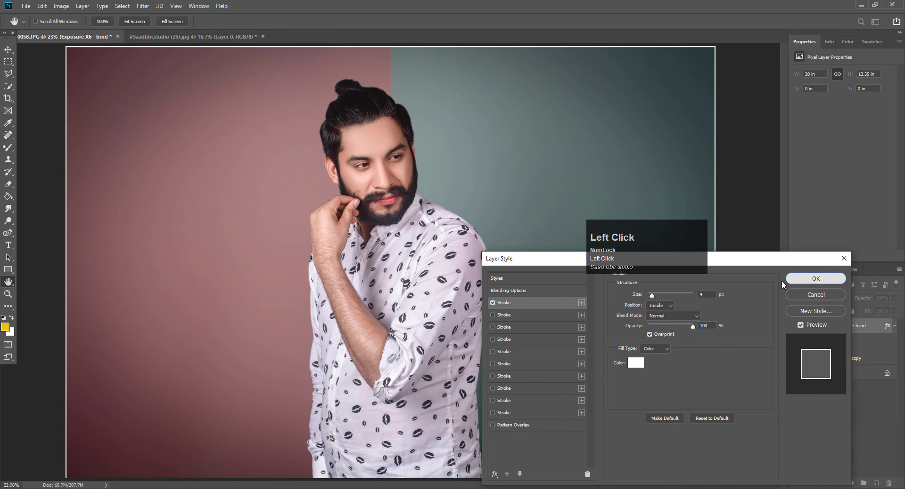
pyautogui.click(790, 278)
# Step: Inspect the bordered portrait at smaller and closer magnifications, ending with the whole image in view
pyautogui.rightClick(438, 209)
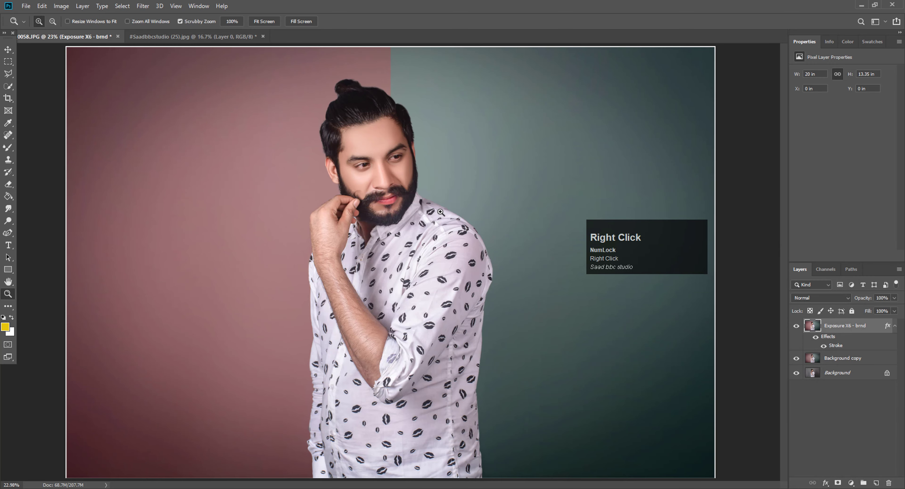
pyautogui.click(470, 260)
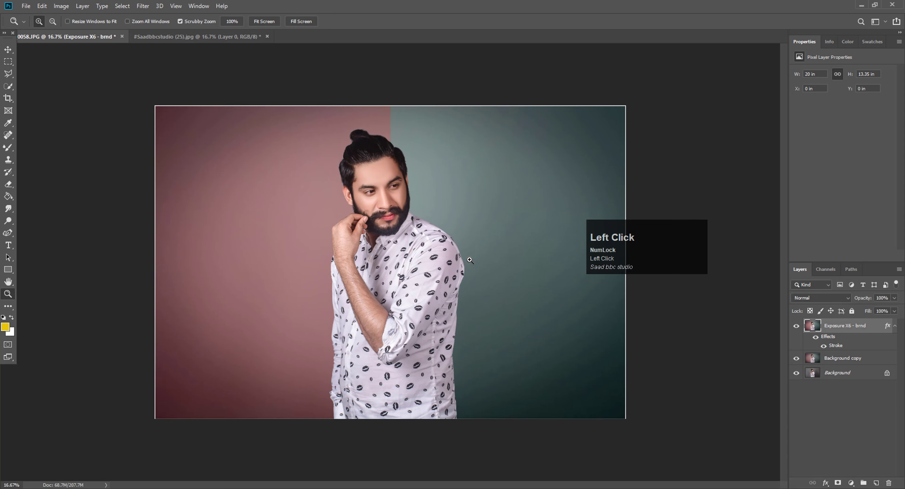
pyautogui.click(387, 217)
pyautogui.scroll(-2, 394, 225)
pyautogui.scroll(4, 398, 231)
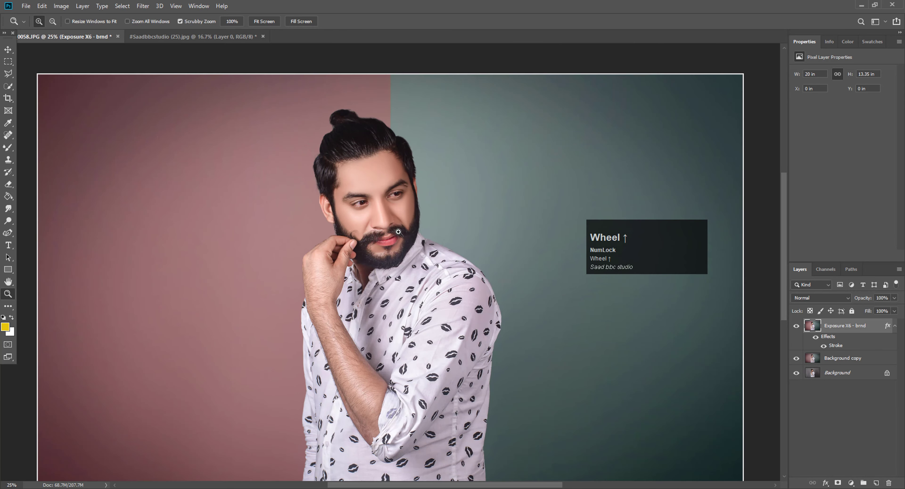
pyautogui.click(360, 186)
pyautogui.rightClick(368, 196)
pyautogui.click(369, 198)
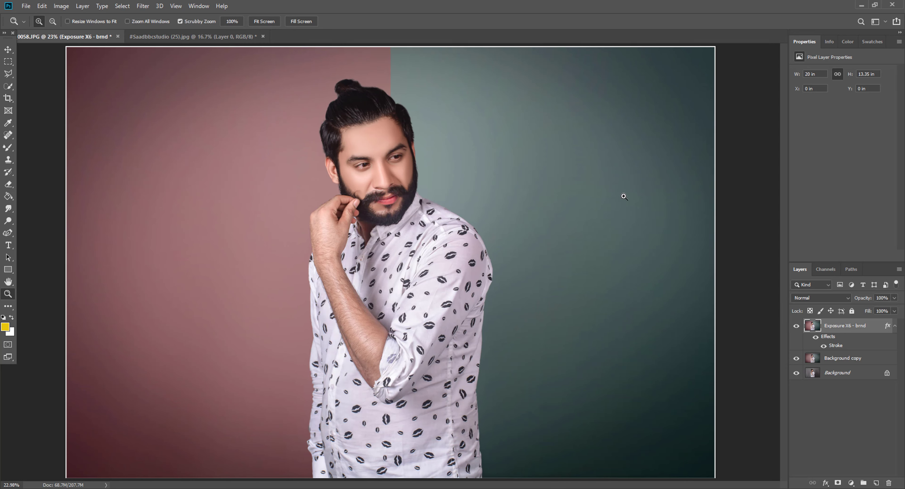
# Step: Save a copy of the portrait to the Desktop in JPEG format under the name BBC_0058a
pyautogui.click(26, 6)
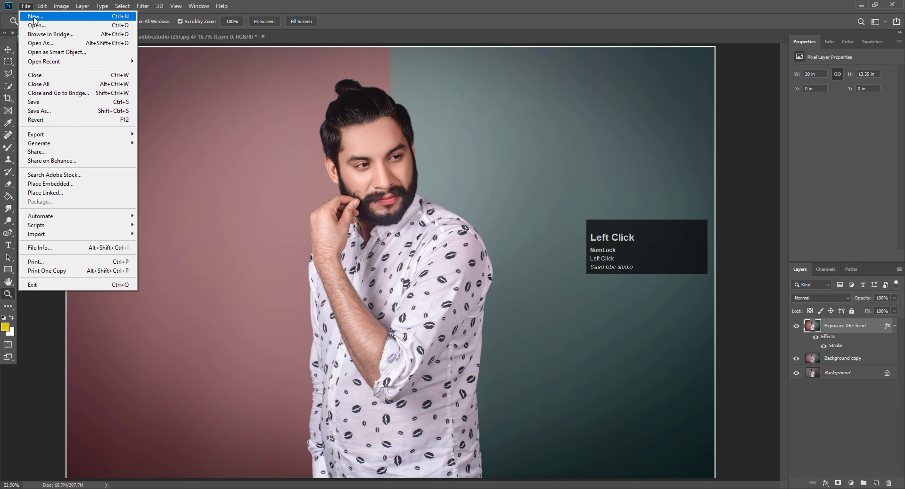
pyautogui.click(533, 127)
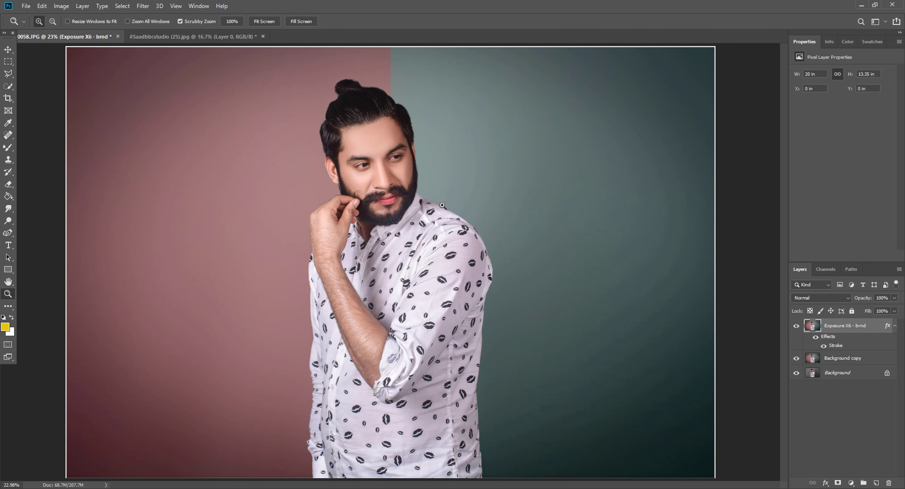
pyautogui.hotkey('ctrl', 'shift', 's')
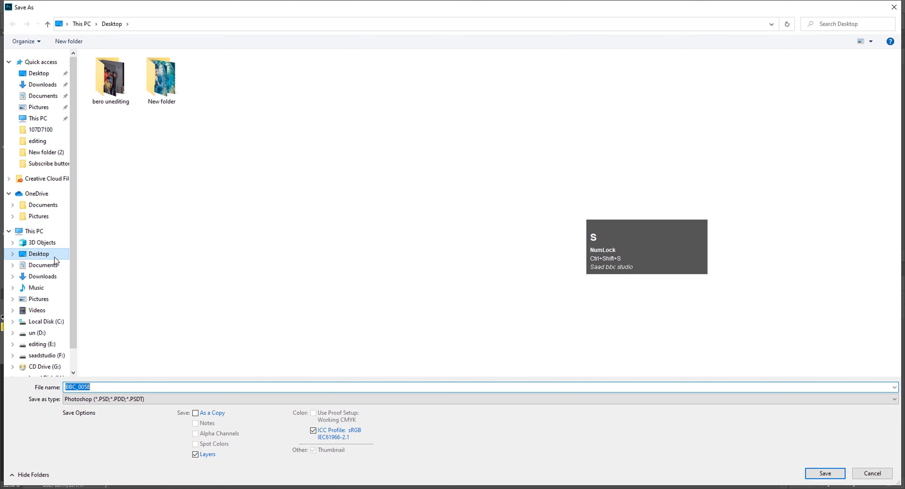
pyautogui.click(41, 255)
pyautogui.click(133, 399)
pyautogui.click(477, 306)
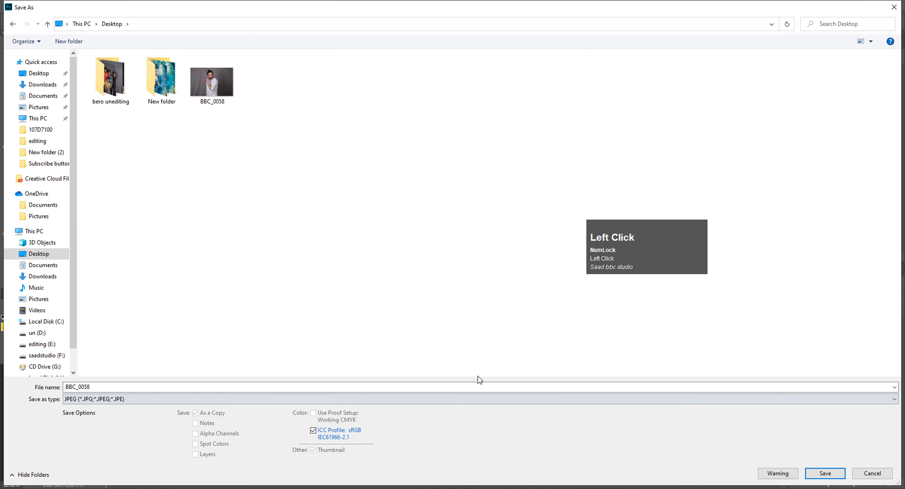
pyautogui.click(197, 387)
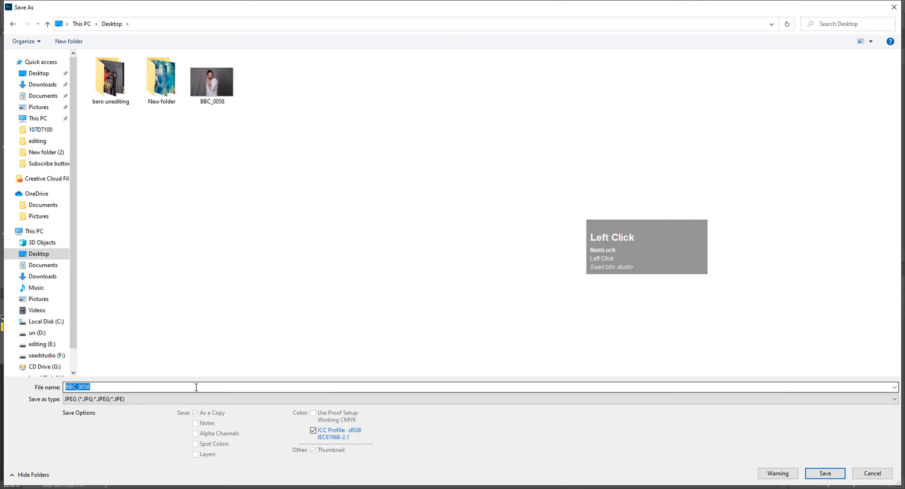
pyautogui.click(196, 387)
pyautogui.write('a')
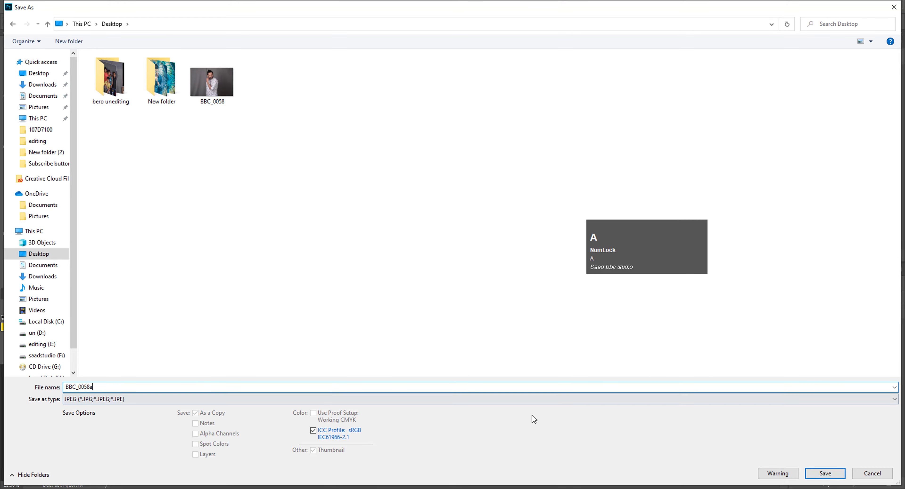
pyautogui.click(819, 470)
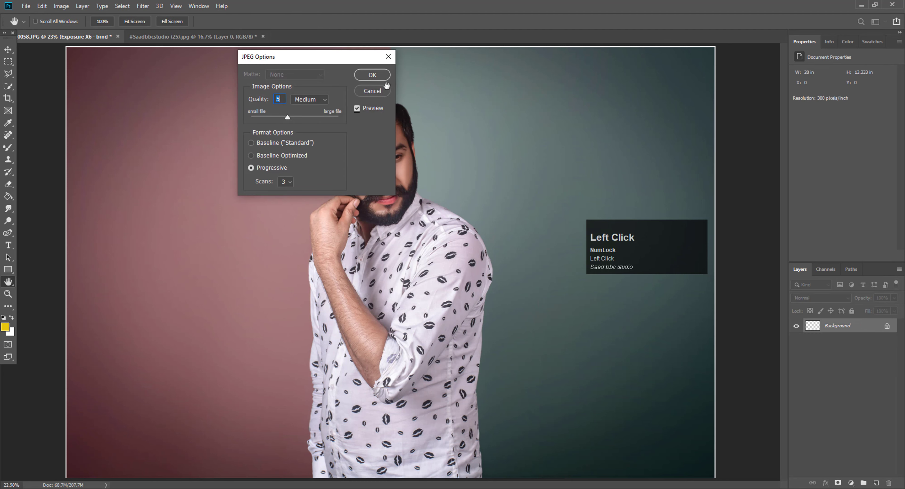
# Step: Set the JPEG quality to 12 (Maximum), complete the save, and minimize Photoshop to show the desktop
pyautogui.moveTo(327, 118); pyautogui.dragTo(344, 114)
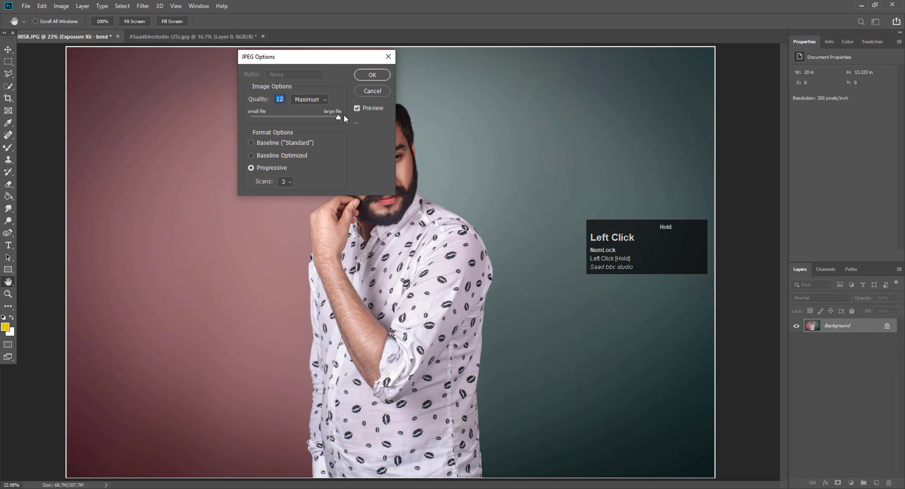
pyautogui.click(372, 75)
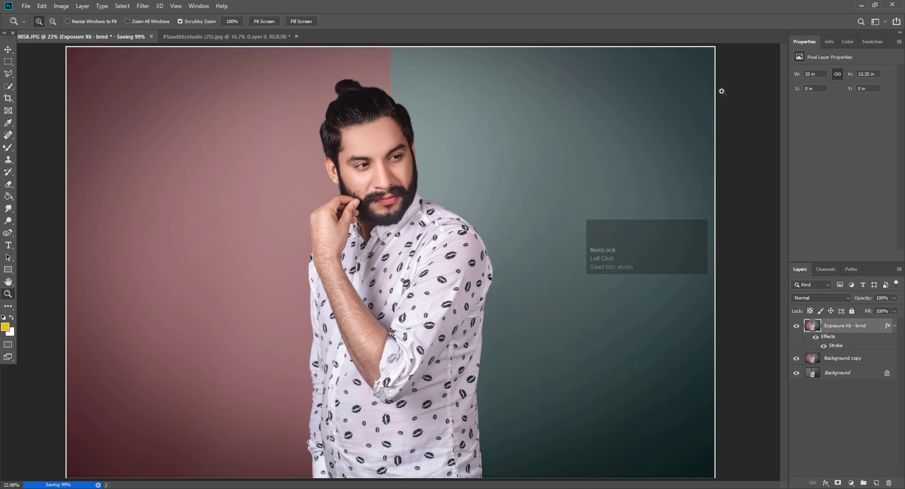
pyautogui.click(862, 7)
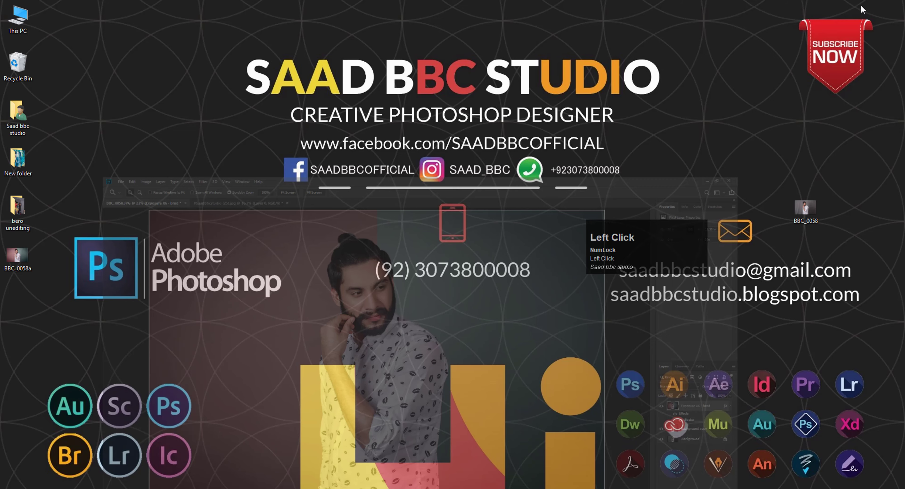